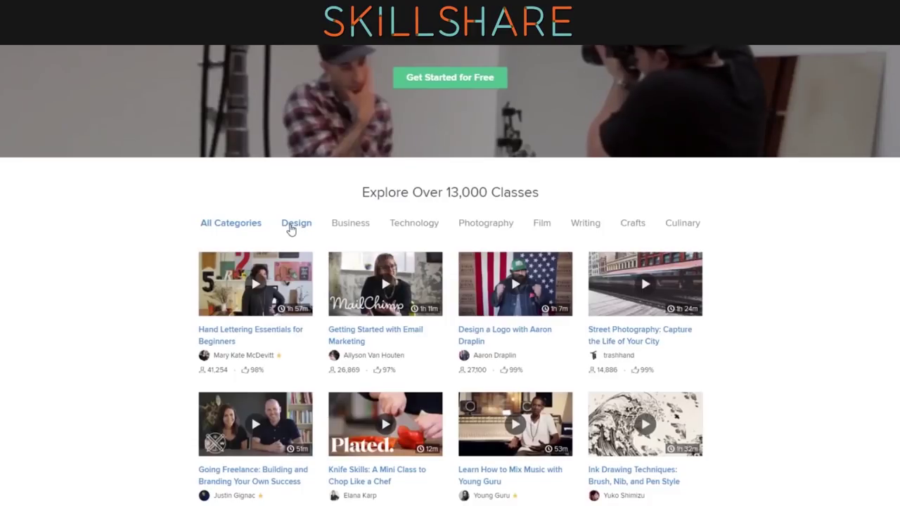
# Choose Design as a topic of interest on Skillshare and look through the recommended Design classes.
pyautogui.click(342, 244)
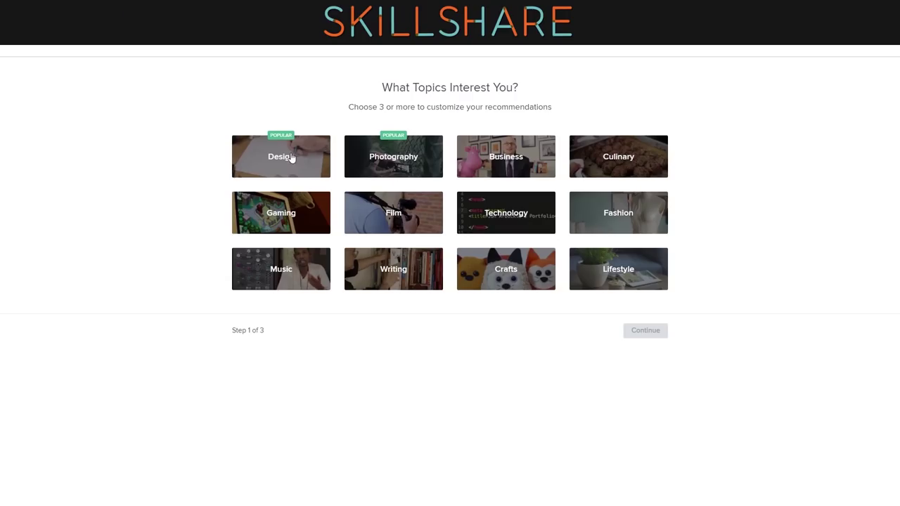
pyautogui.click(291, 159)
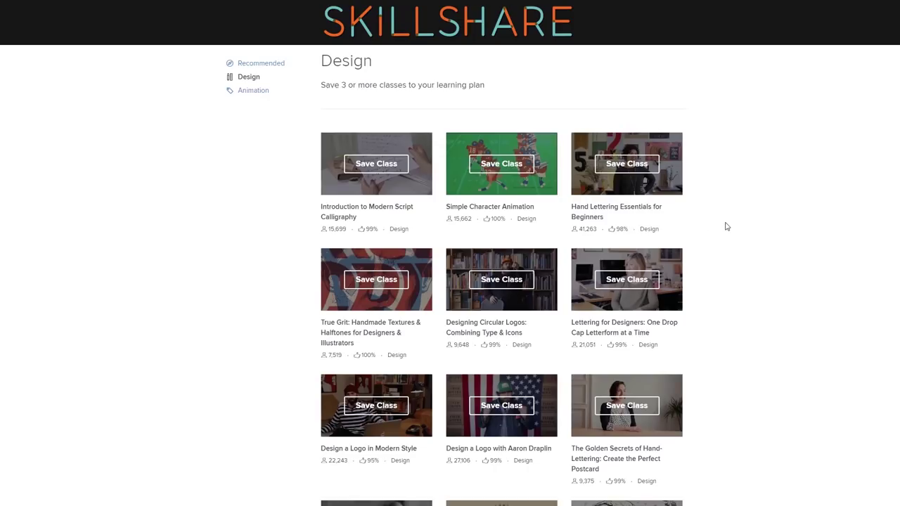
pyautogui.scroll(-10, 727, 228)
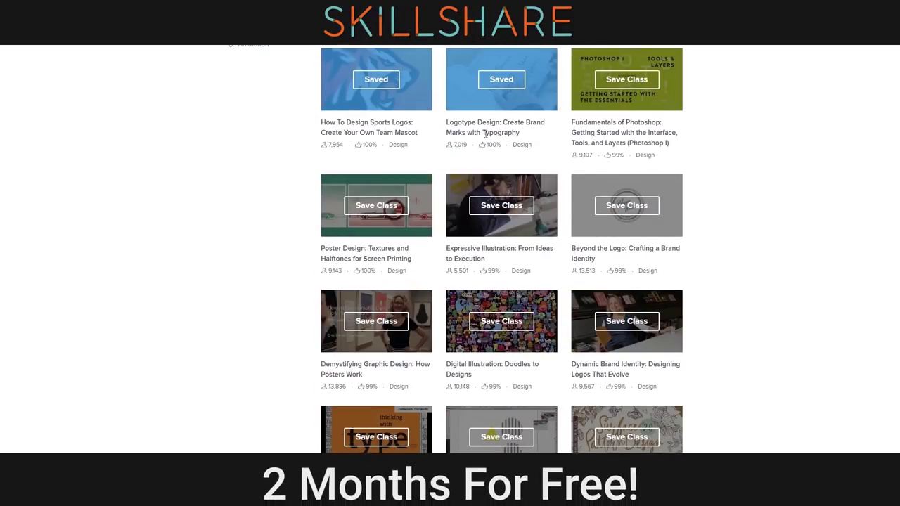
pyautogui.scroll(-5, 215, 215)
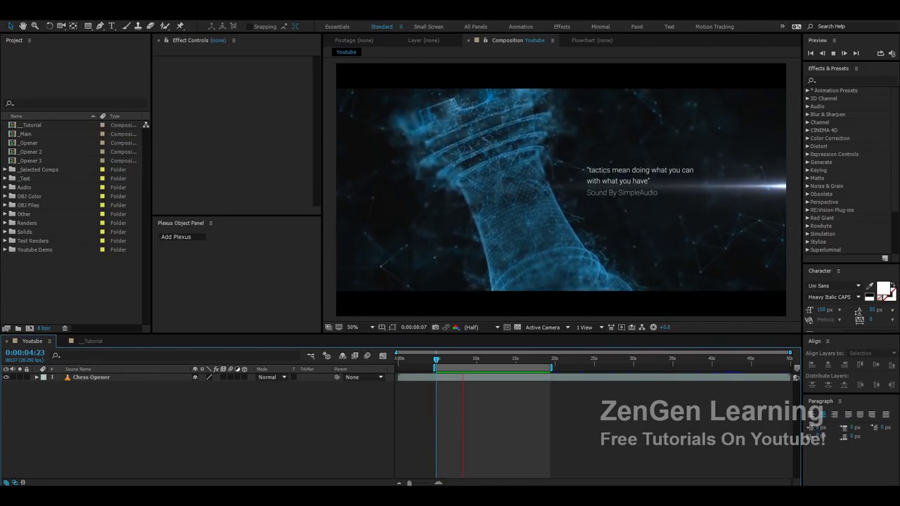
# Switch to After Effects, stop the preview of the finished chess opener and scrub back to about 0:00:07:24.
pyautogui.press('space')
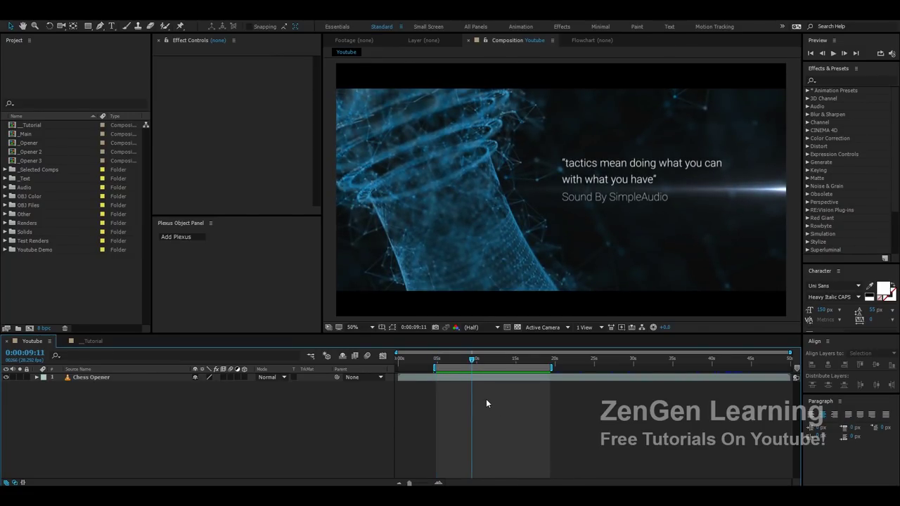
pyautogui.moveTo(472, 360); pyautogui.dragTo(471, 392)
pyautogui.moveTo(471, 361)
pyautogui.mouseDown()
pyautogui.moveTo(462, 362)
pyautogui.moveTo(523, 363)
pyautogui.moveTo(460, 364)
pyautogui.mouseUp()
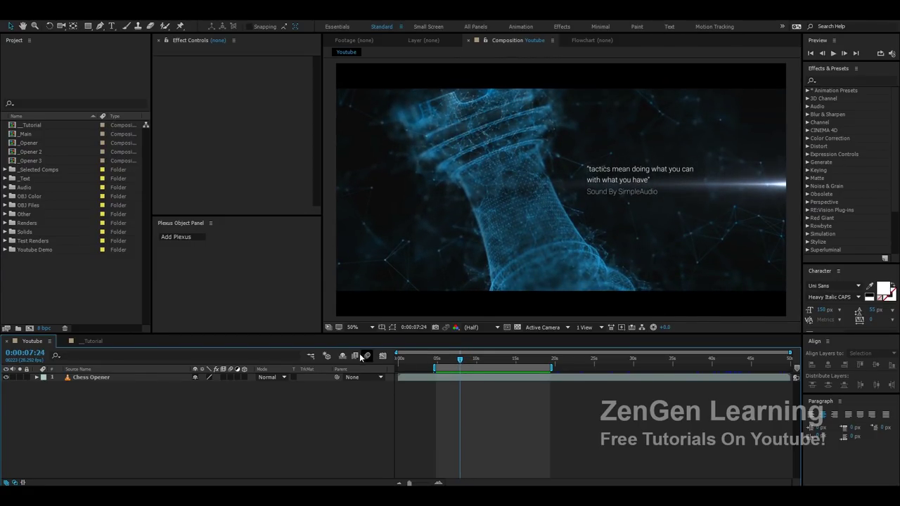
# Open the __Tutorial composition and create a 960 x 540 px solid named Plexus.
pyautogui.click(92, 341)
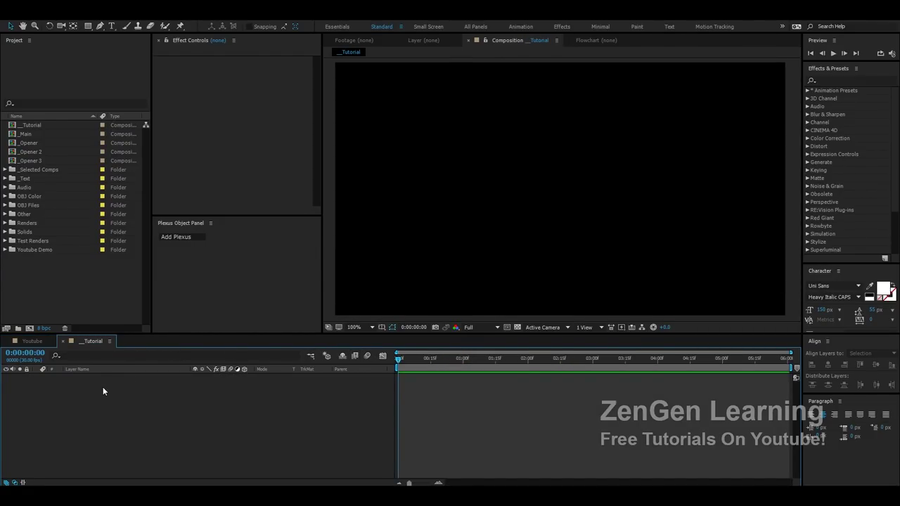
pyautogui.rightClick(114, 391)
pyautogui.moveTo(204, 395)
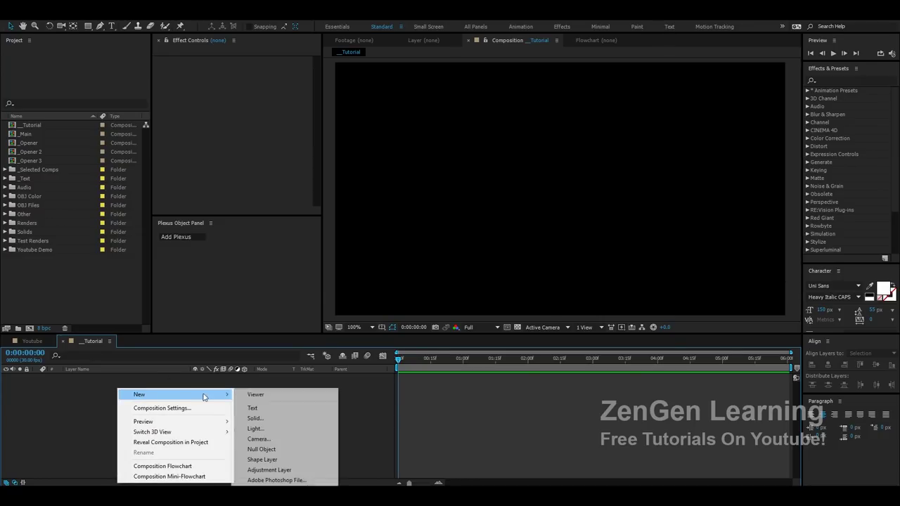
pyautogui.click(256, 419)
pyautogui.write('Plexus')
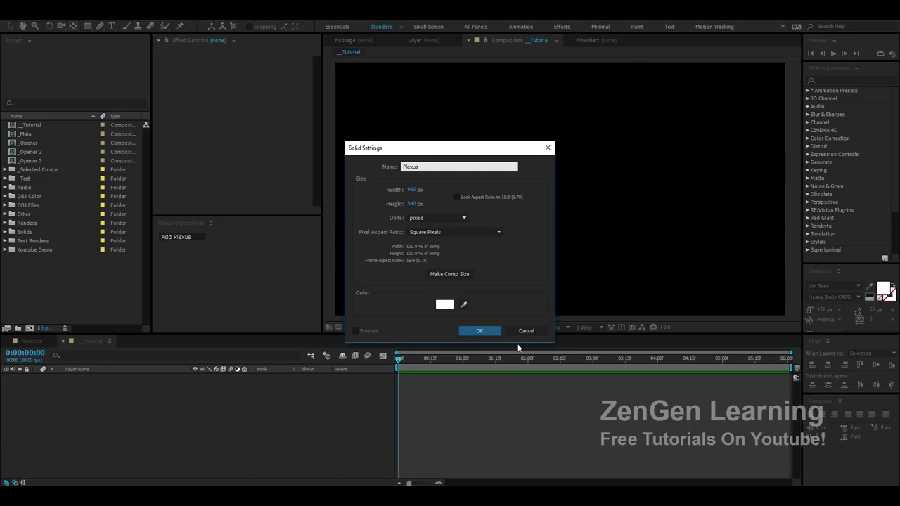
pyautogui.press('Return')
# Apply the Rowbyte Plexus effect to the solid and give the Plexus Object Panel slightly more height.
pyautogui.click(807, 226)
pyautogui.moveTo(835, 234); pyautogui.dragTo(633, 225)
pyautogui.click(191, 225)
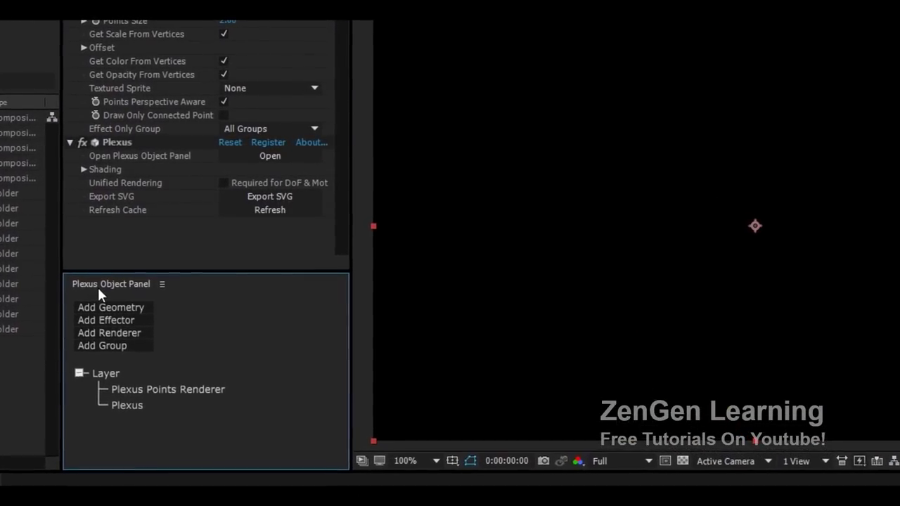
pyautogui.moveTo(127, 270); pyautogui.dragTo(134, 259)
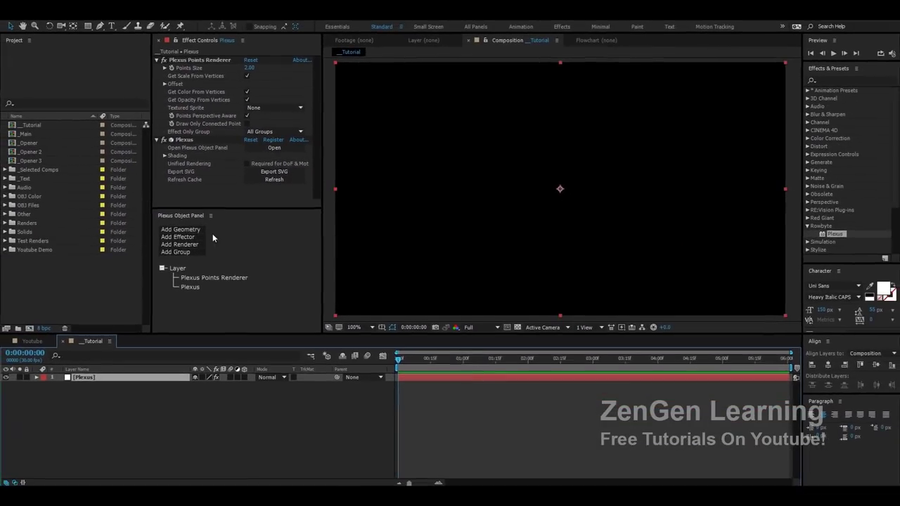
pyautogui.moveTo(188, 220); pyautogui.dragTo(226, 329)
pyautogui.moveTo(204, 183); pyautogui.dragTo(213, 206)
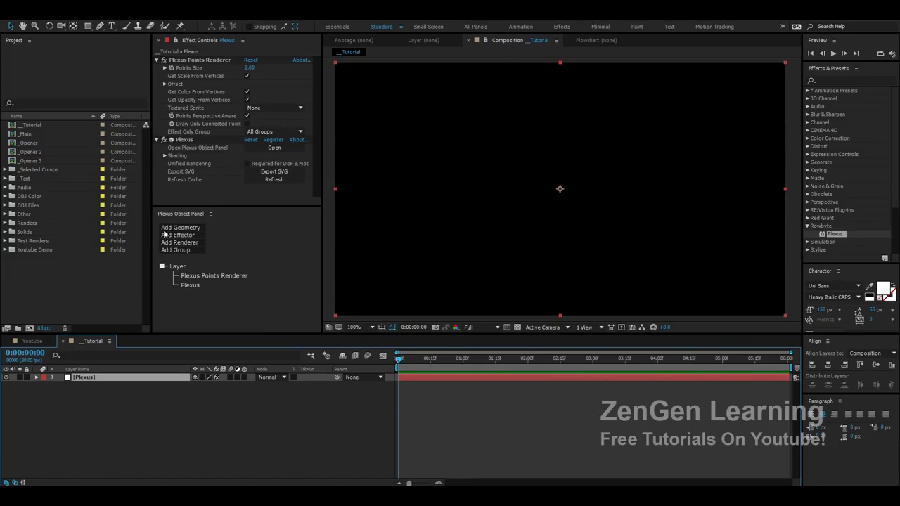
# Import the Rook OBJ file from the Chess Pieces folder into the project.
pyautogui.click(70, 298)
pyautogui.moveTo(35, 266); pyautogui.dragTo(117, 297)
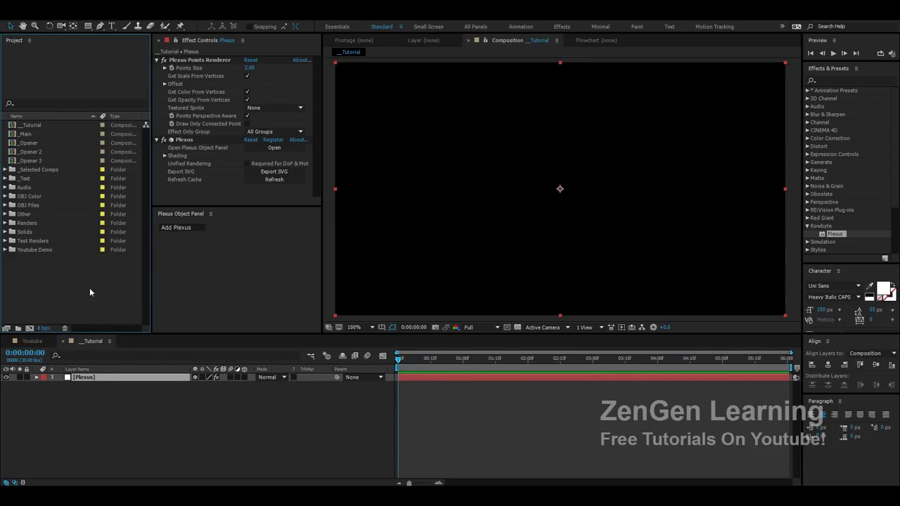
pyautogui.doubleClick(81, 281)
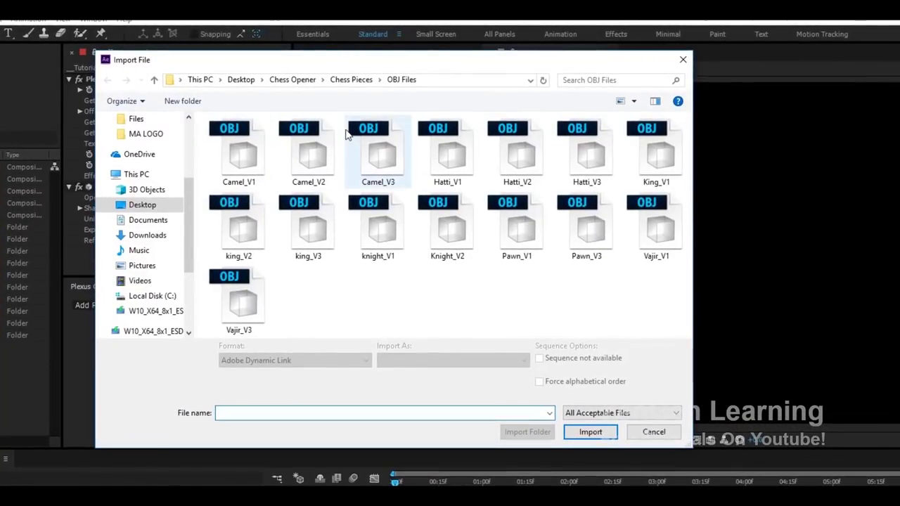
pyautogui.click(355, 83)
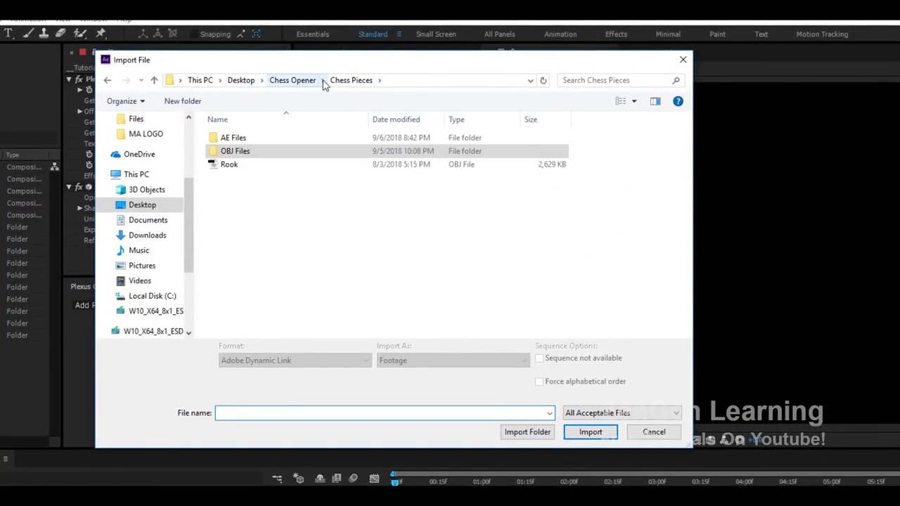
pyautogui.click(237, 170)
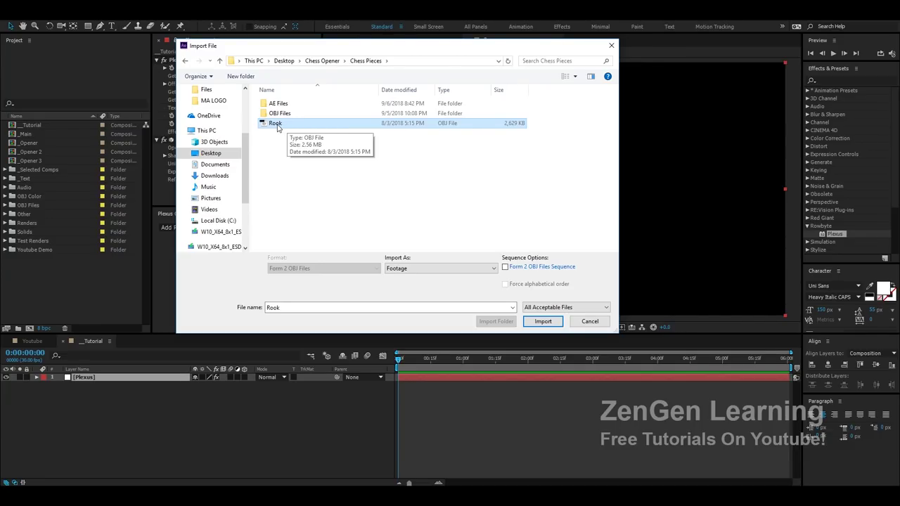
pyautogui.doubleClick(277, 125)
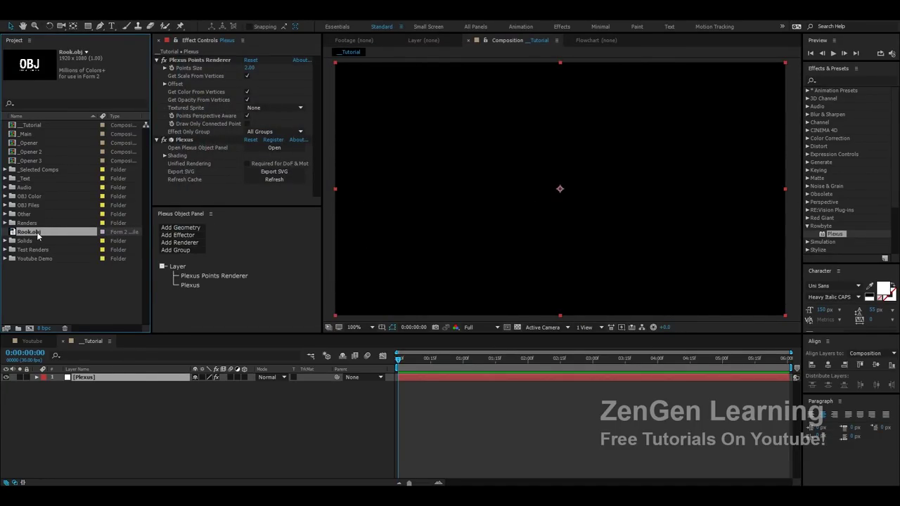
# Place Rook.obj in the composition below the Plexus layer and hide it.
pyautogui.moveTo(36, 235); pyautogui.dragTo(125, 424)
pyautogui.scroll(-1, 494, 298)
pyautogui.scroll(1, 495, 298)
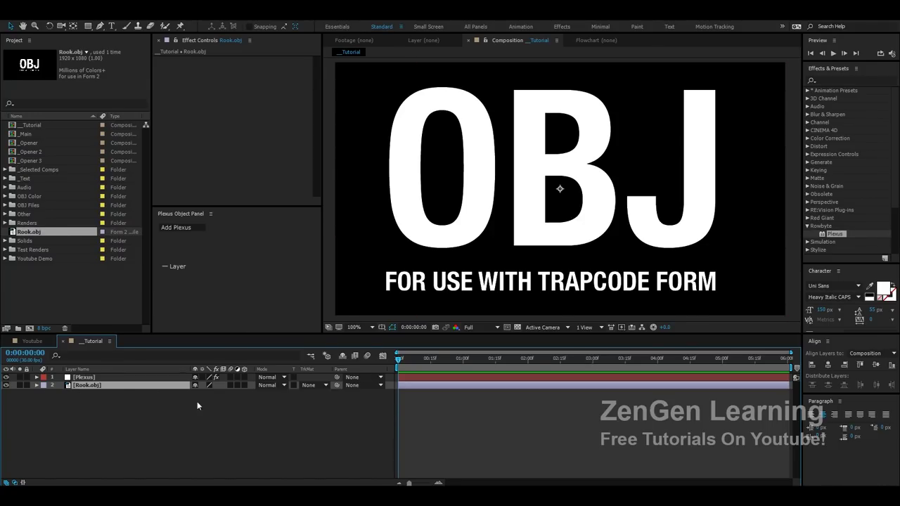
pyautogui.click(6, 385)
# Add an OBJ geometry object to the Plexus layer and set its OBJ Layer to Rook.obj.
pyautogui.click(85, 378)
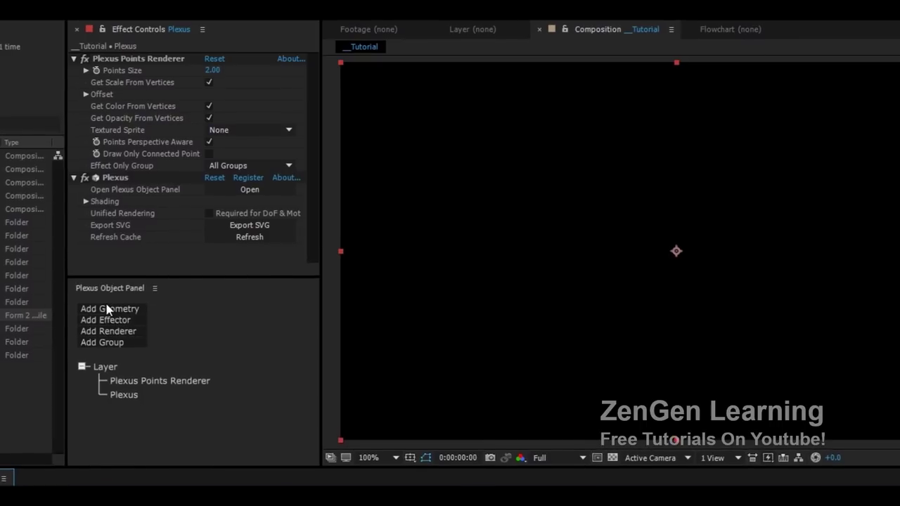
pyautogui.click(105, 313)
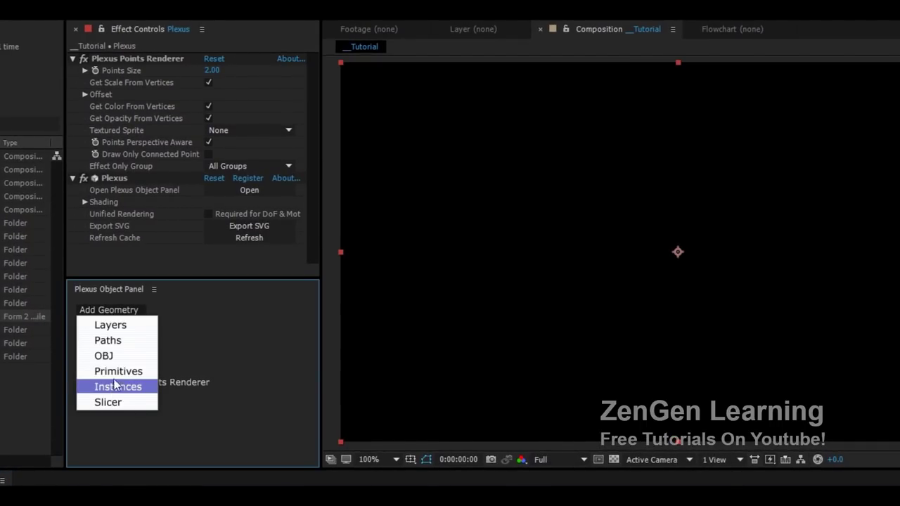
pyautogui.click(116, 355)
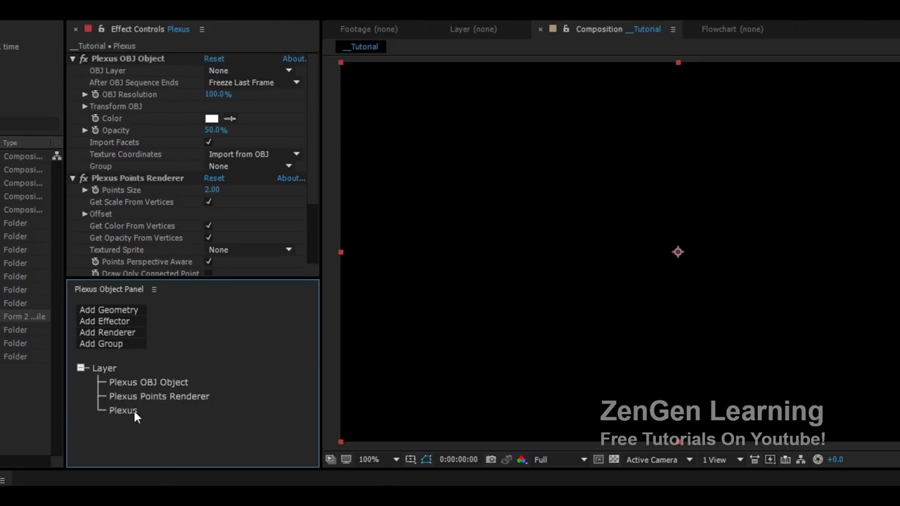
pyautogui.click(153, 386)
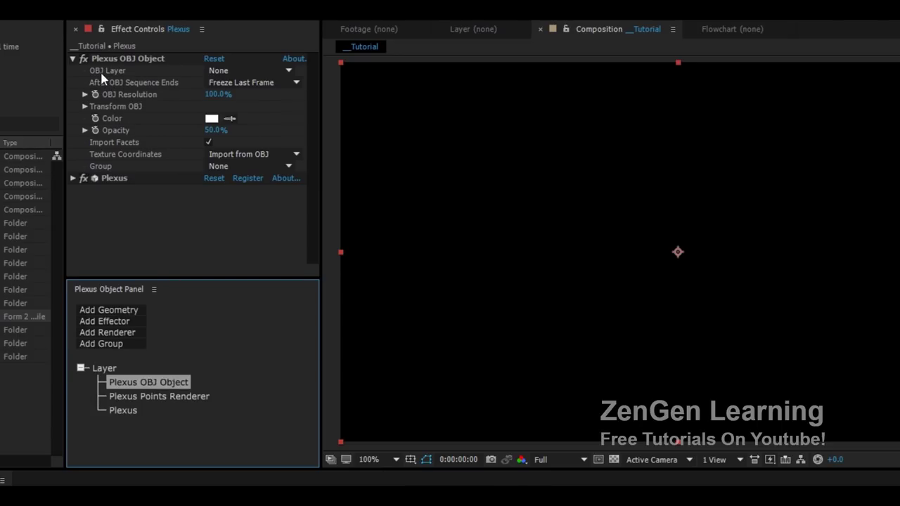
pyautogui.click(220, 71)
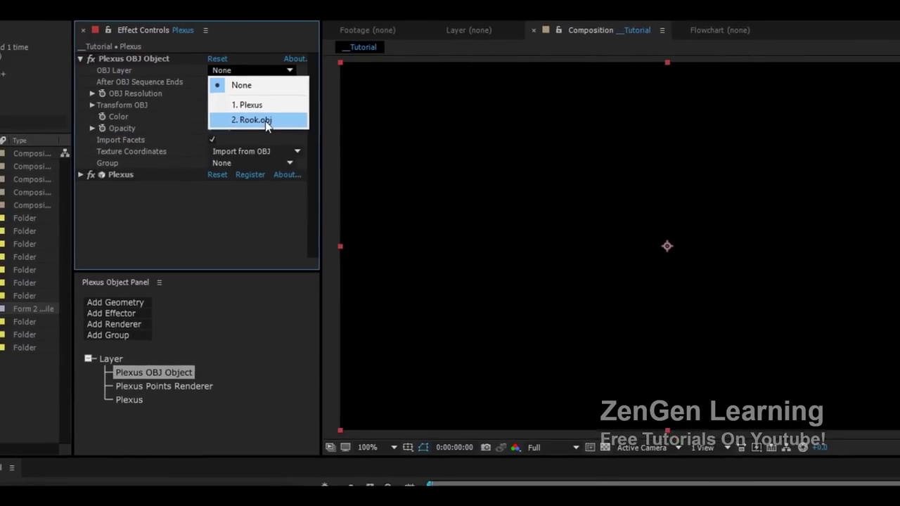
pyautogui.click(264, 120)
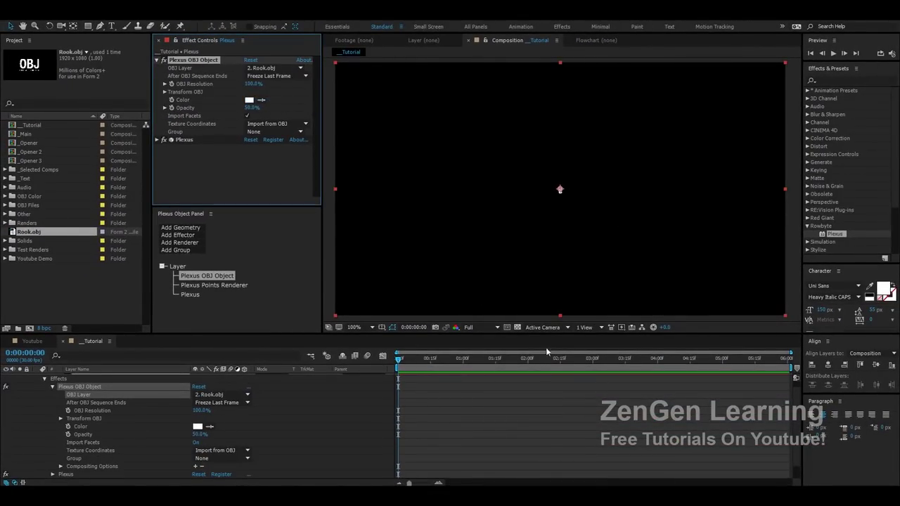
# Inspect the rook model up close in the composition and collapse the Plexus layer's properties.
pyautogui.click(533, 434)
pyautogui.scroll(2, 621, 231)
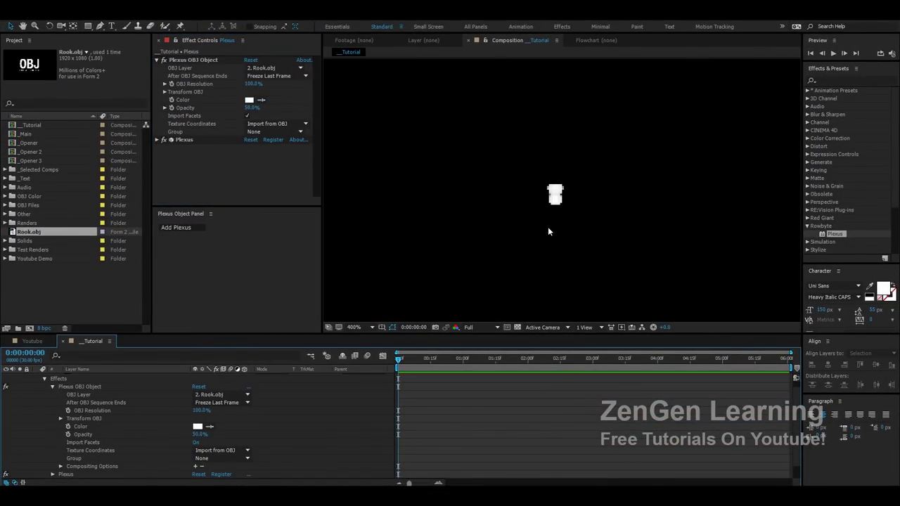
pyautogui.press('e')
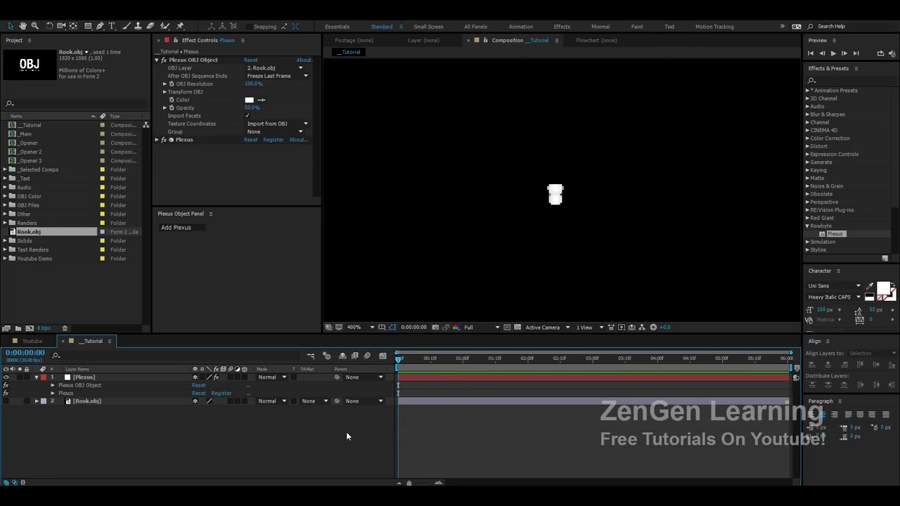
pyautogui.press('e')
pyautogui.press('.')
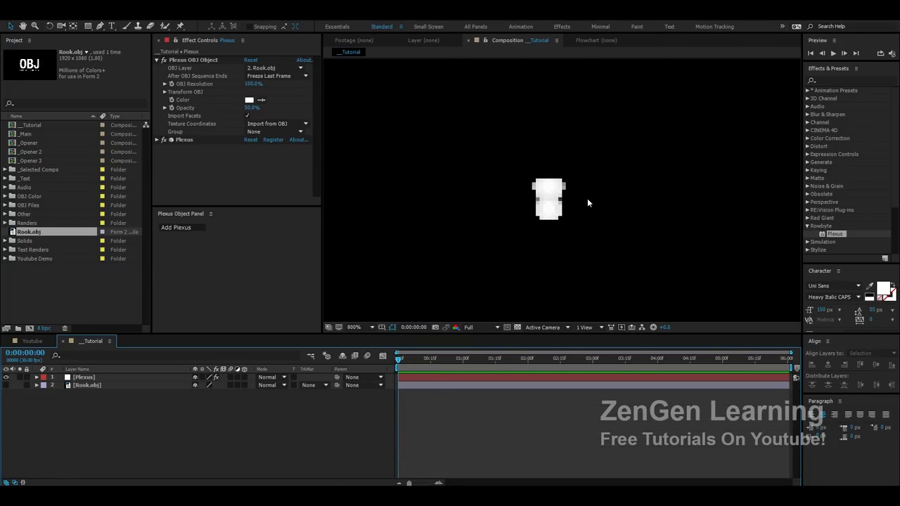
pyautogui.press('/')
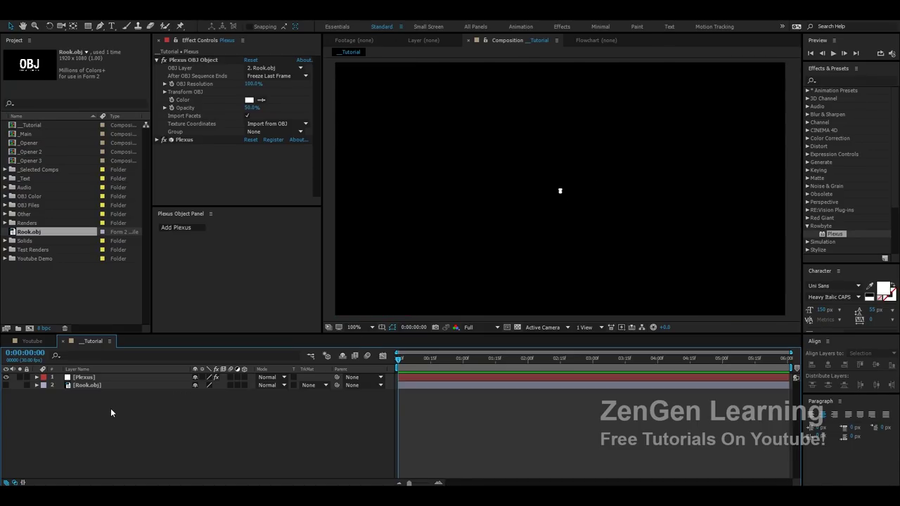
# Add a two-node camera and try orbiting it around the rook model, undoing the last camera move.
pyautogui.hotkey('ctrl', 'alt', 'shift', 'c')
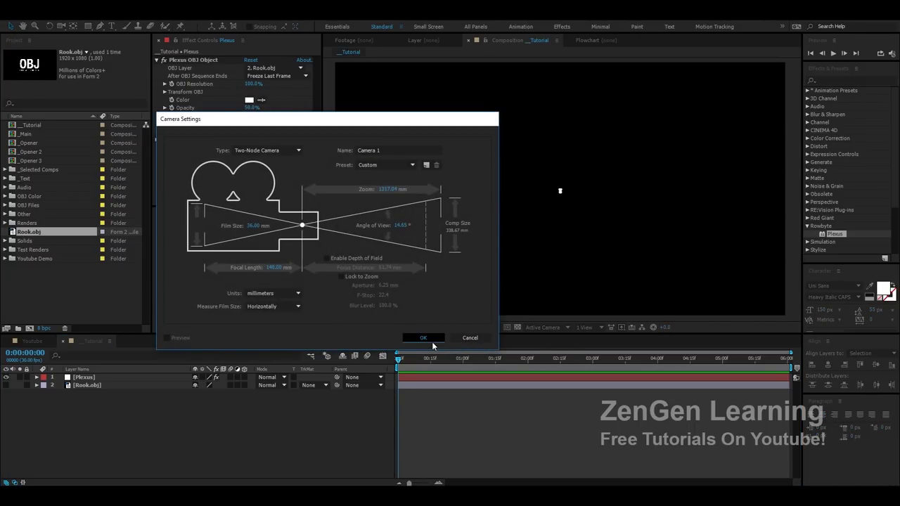
pyautogui.click(423, 338)
pyautogui.moveTo(558, 266); pyautogui.dragTo(570, 218)
pyautogui.moveTo(580, 140); pyautogui.dragTo(598, 45)
pyautogui.moveTo(568, 205); pyautogui.dragTo(571, 158)
pyautogui.hotkey('ctrl', 'z')
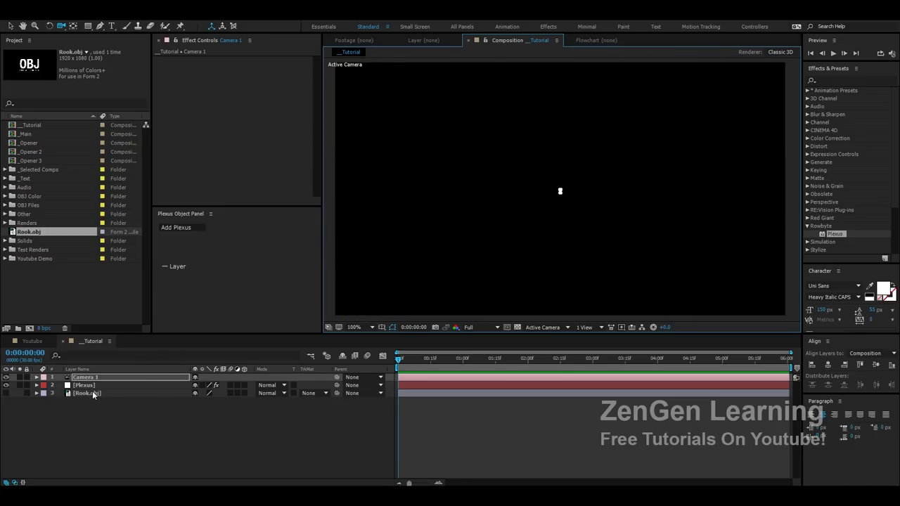
# Delete the Camera 1 layer from the composition.
pyautogui.click(83, 386)
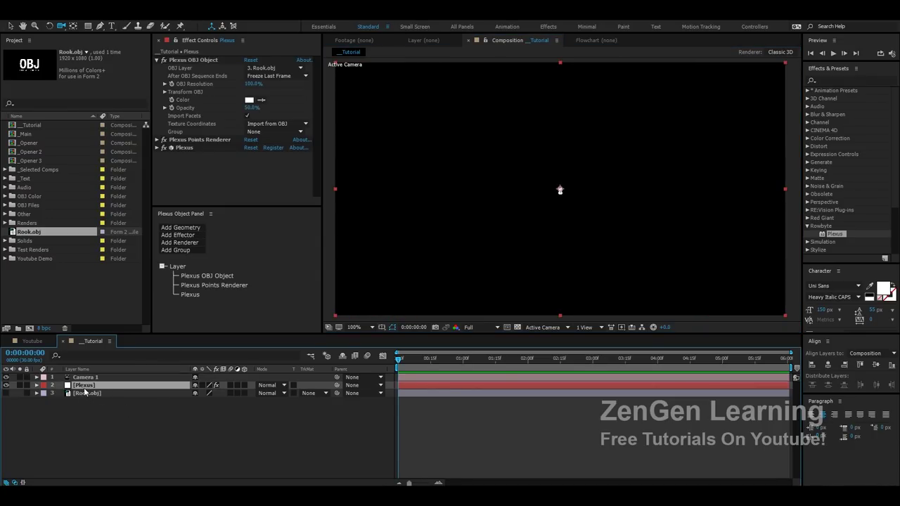
pyautogui.click(94, 379)
pyautogui.press('Delete')
# Set the uniform scale of the Plexus layer's OBJ object to 4000%.
pyautogui.click(94, 379)
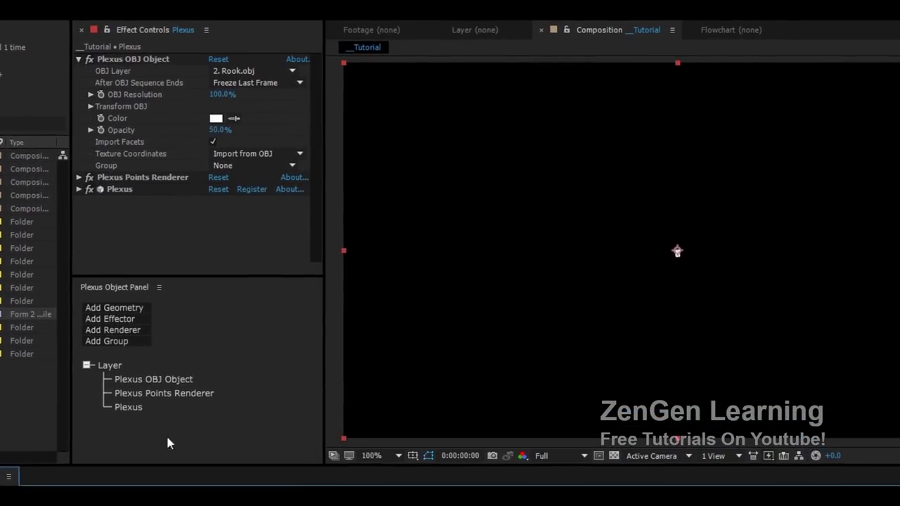
pyautogui.click(156, 383)
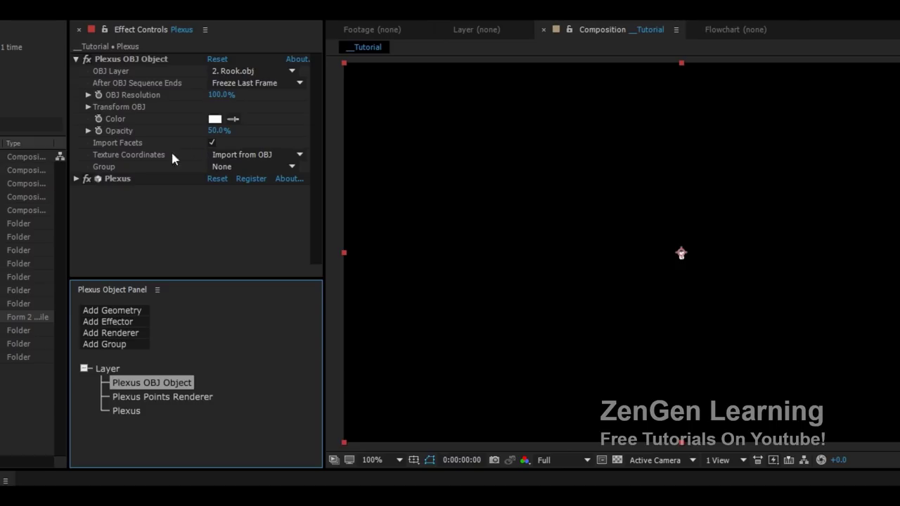
pyautogui.click(88, 107)
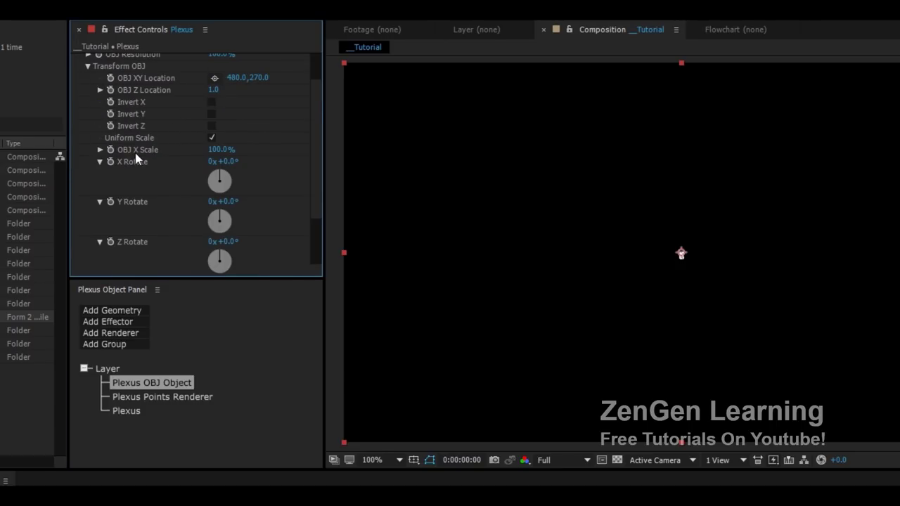
pyautogui.click(286, 157)
pyautogui.click(219, 150)
pyautogui.write('4000')
pyautogui.press('Return')
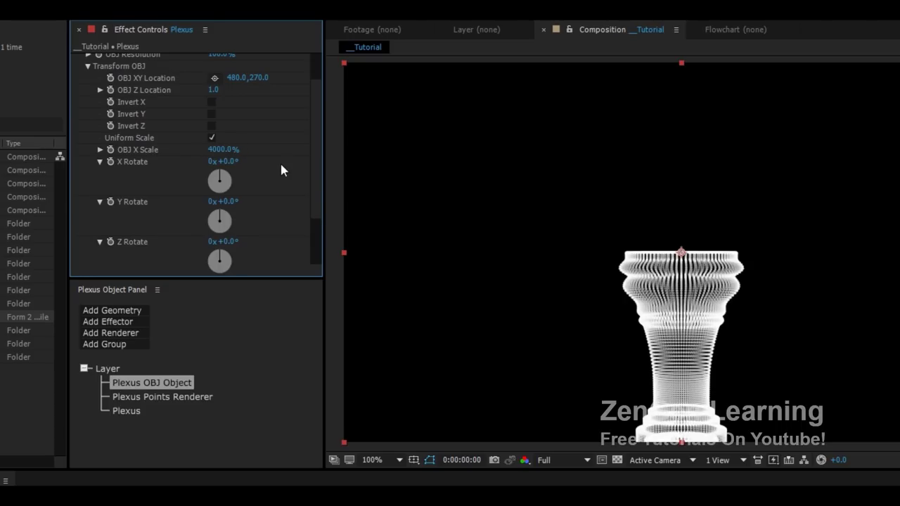
# Set the X Rotate of the Plexus OBJ object to 180° to turn the rook upright.
pyautogui.scroll(2, 685, 317)
pyautogui.scroll(-3, 685, 317)
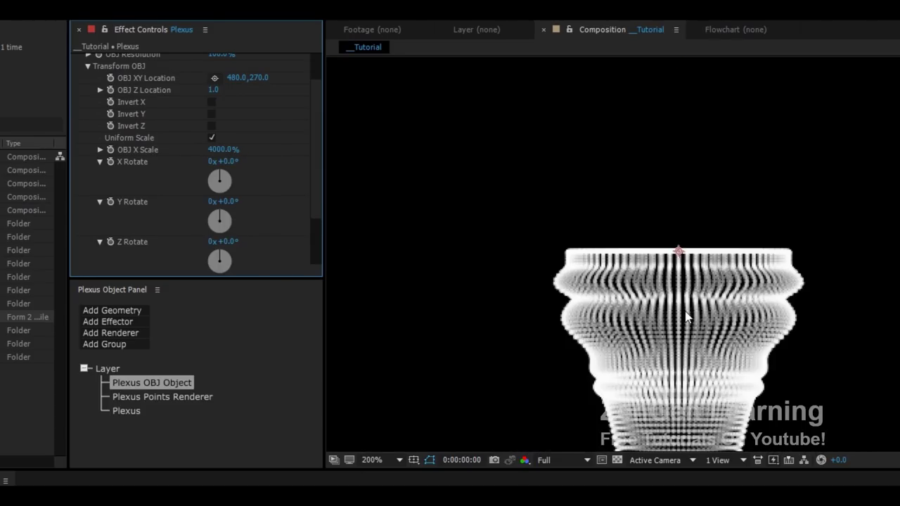
pyautogui.scroll(1, 686, 317)
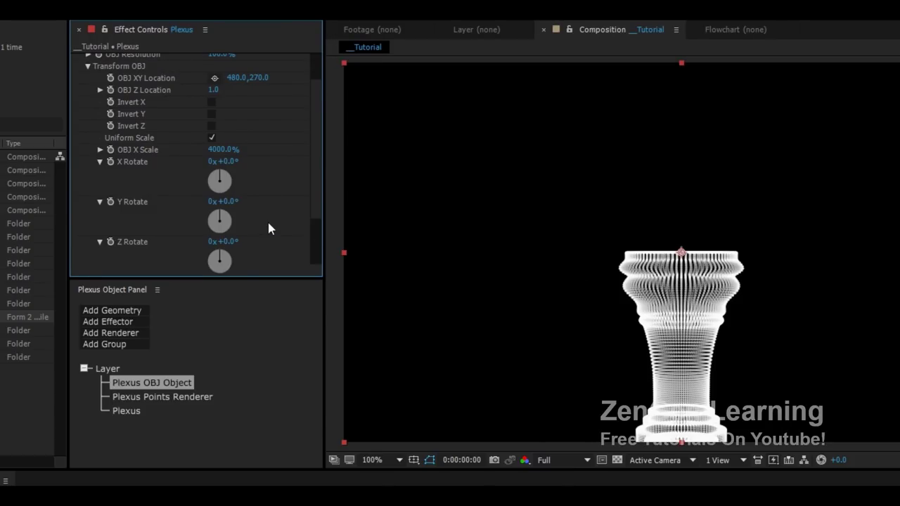
pyautogui.moveTo(231, 164); pyautogui.dragTo(346, 133)
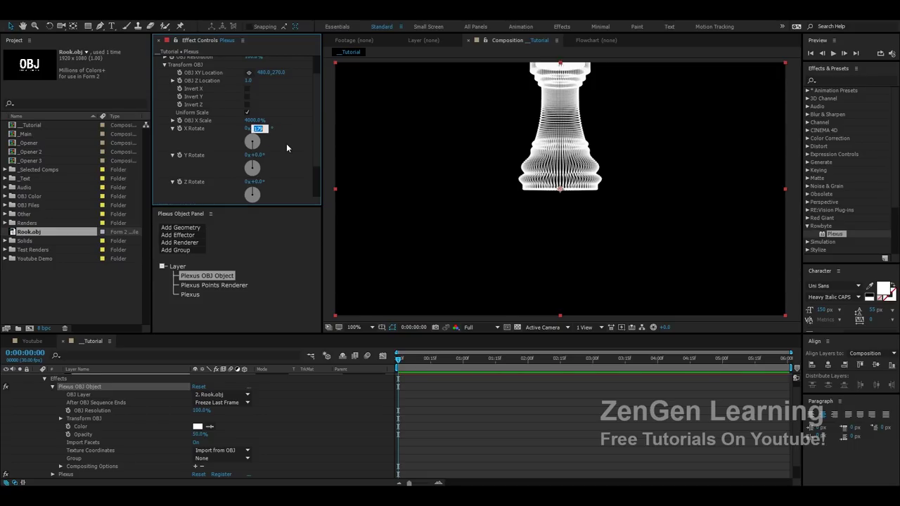
pyautogui.write('180')
pyautogui.press('Return')
pyautogui.click(357, 455)
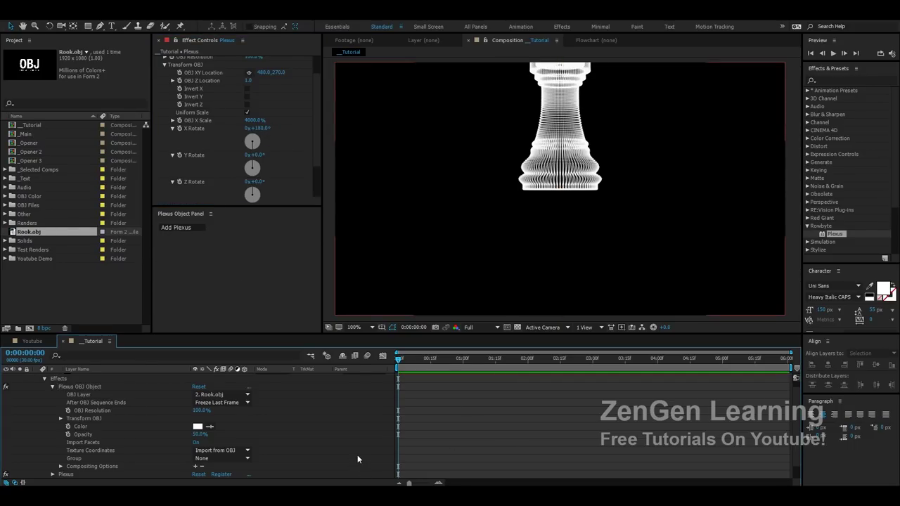
# Collapse the Plexus layer's properties, add a camera, and move it to frame the whole rook in the composition.
pyautogui.scroll(1, 358, 455)
pyautogui.press('e')
pyautogui.press('e')
pyautogui.hotkey('ctrl', 'alt', 'shift', 'c')
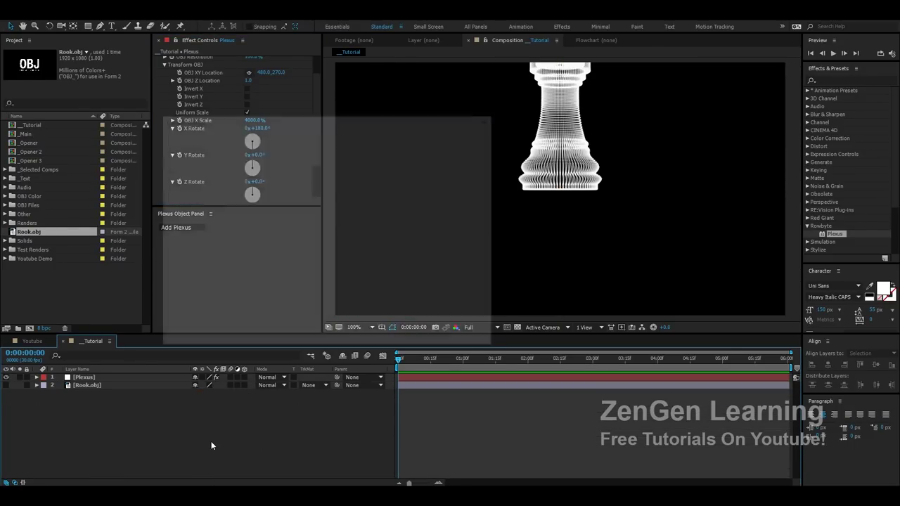
pyautogui.press('Return')
pyautogui.press('c')
pyautogui.moveTo(556, 166); pyautogui.dragTo(559, 192)
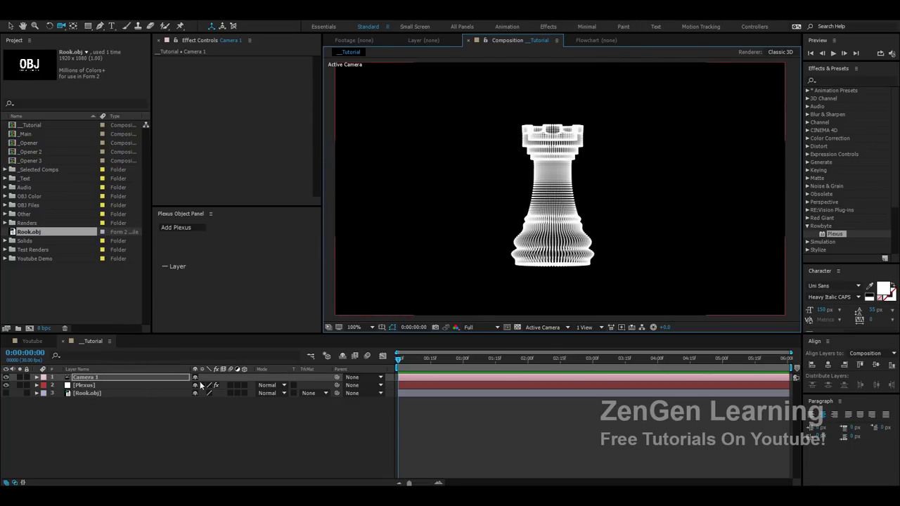
# Reduce the OBJ Resolution of the Plexus OBJ object to 16% and orbit the camera to examine the sparser rook.
pyautogui.click(90, 388)
pyautogui.click(209, 279)
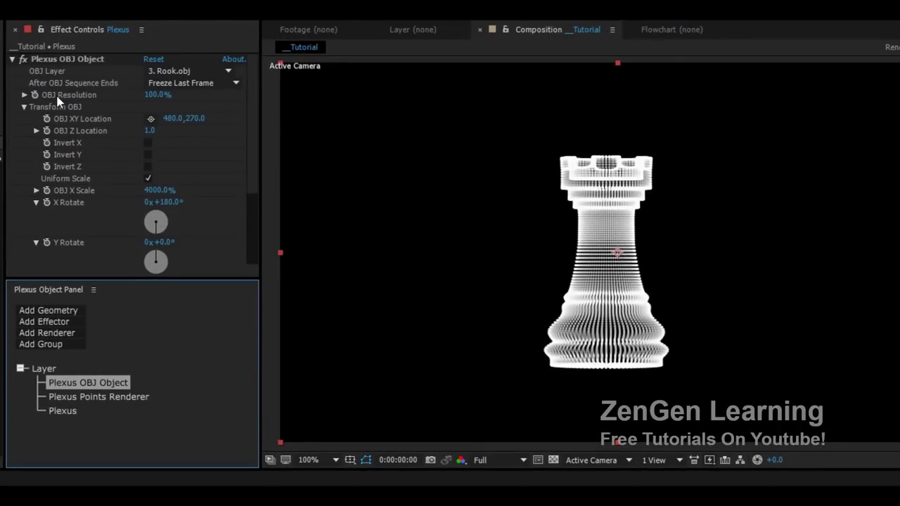
pyautogui.moveTo(157, 94); pyautogui.dragTo(92, 93)
pyautogui.moveTo(633, 222); pyautogui.dragTo(542, 311)
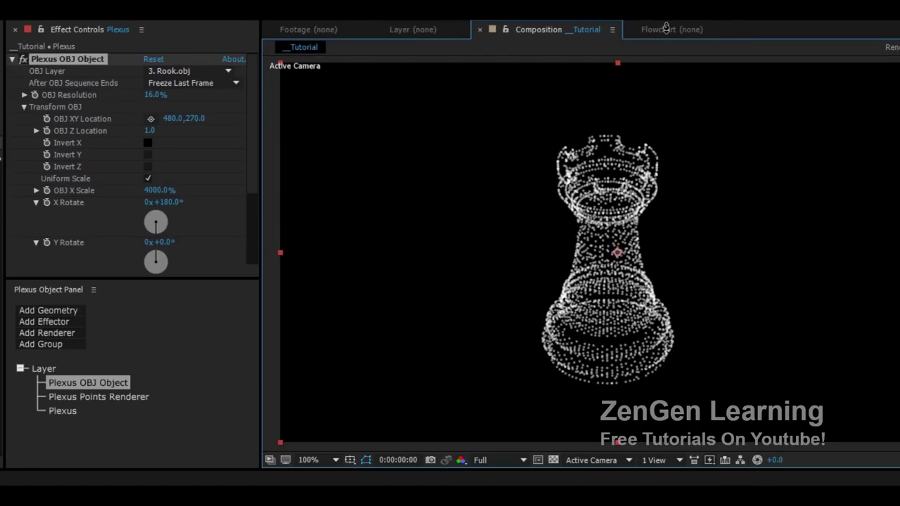
pyautogui.moveTo(707, 231); pyautogui.dragTo(708, 150)
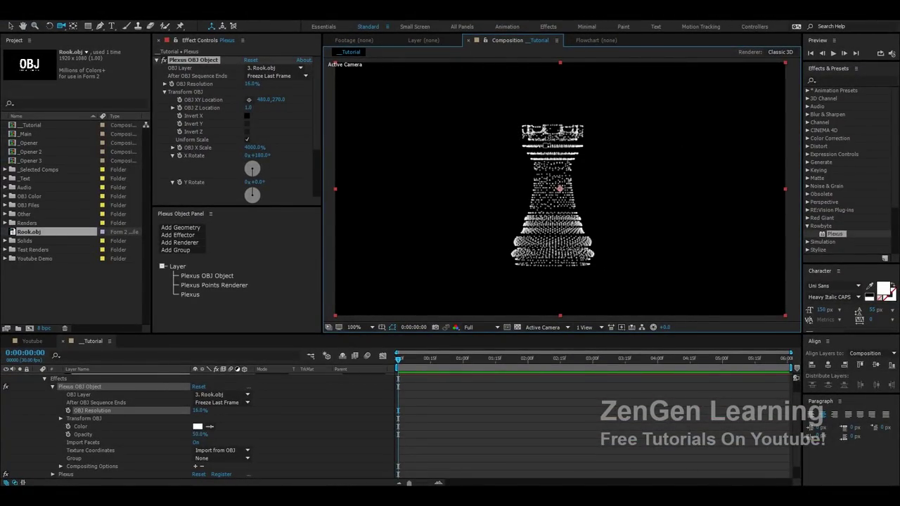
# Collapse the Plexus layer's properties and try the rook's OBJ Resolution at 100% and at 12%.
pyautogui.press('u')
pyautogui.press('e')
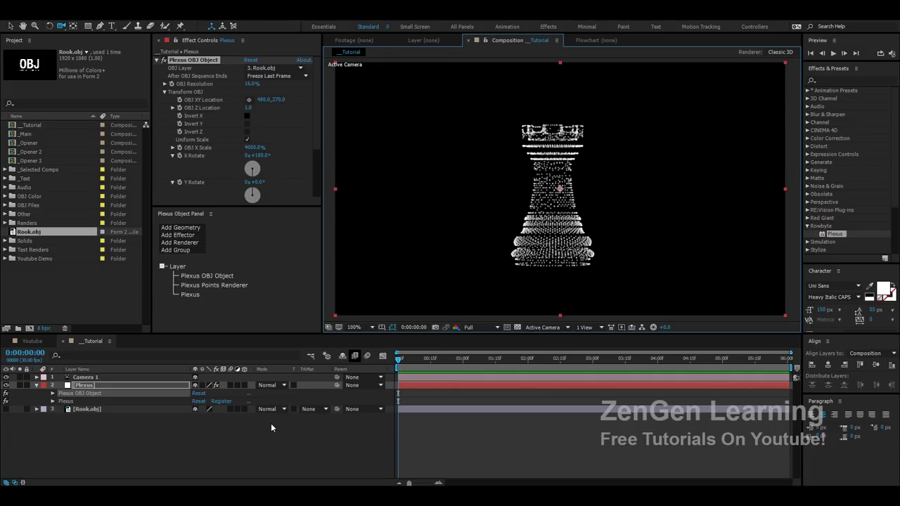
pyautogui.press('e')
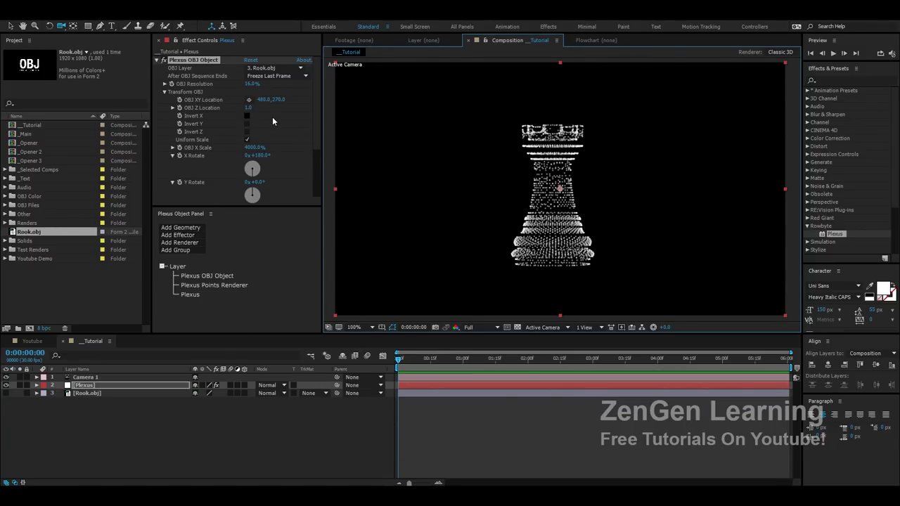
pyautogui.moveTo(247, 85); pyautogui.dragTo(292, 85)
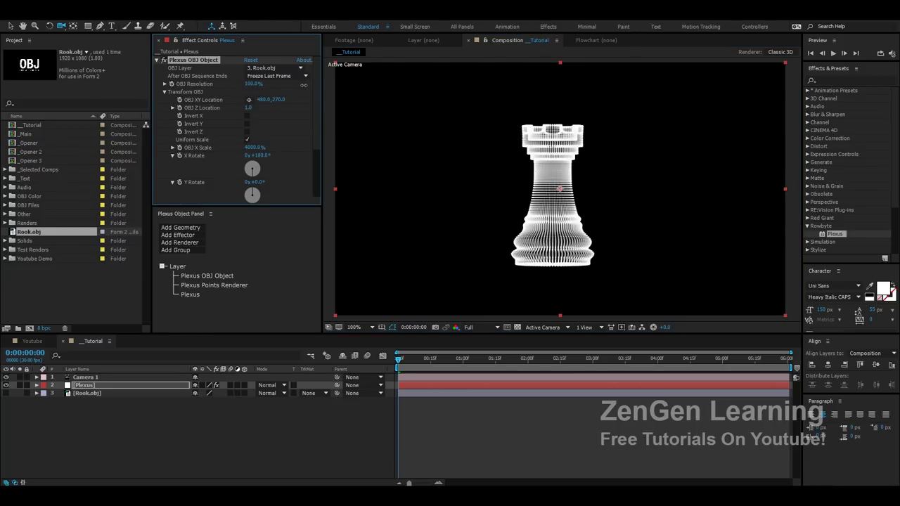
pyautogui.moveTo(277, 85); pyautogui.dragTo(262, 85)
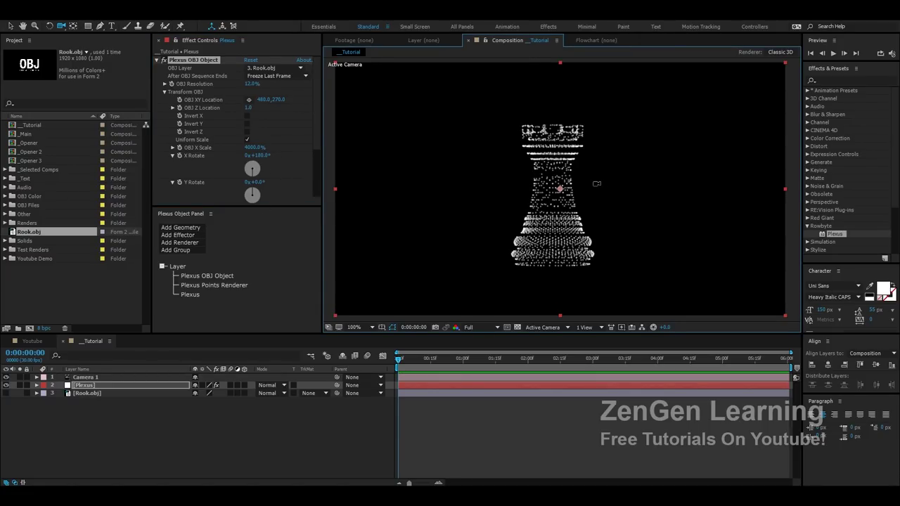
# Move the camera slightly closer to the rook and set the OBJ Resolution to 100%.
pyautogui.scroll(1, 596, 183)
pyautogui.press(',')
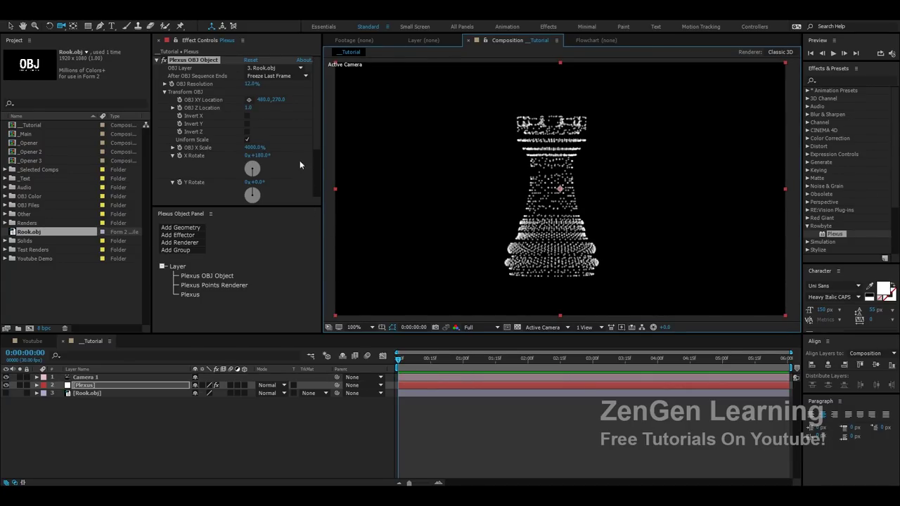
pyautogui.click(251, 84)
pyautogui.write('100')
pyautogui.press('Return')
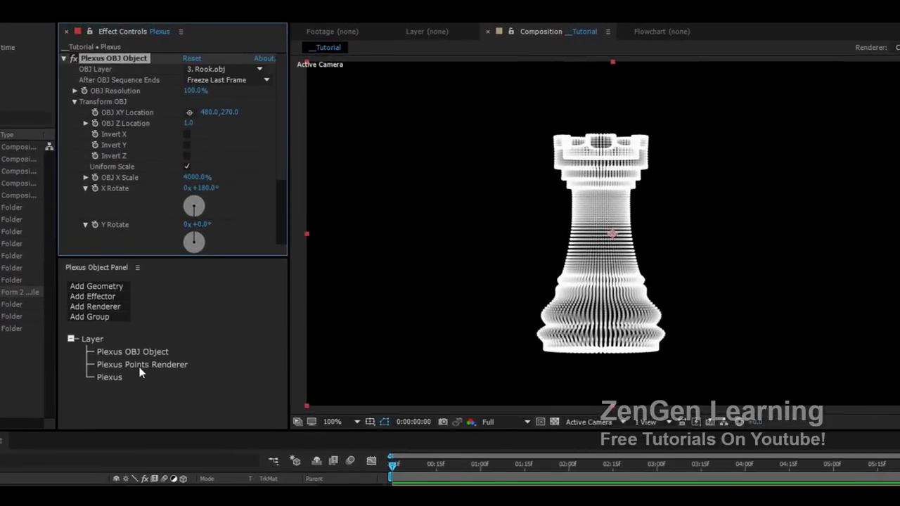
# Set the Points Size of the Plexus Points Renderer to 0.5.
pyautogui.click(113, 396)
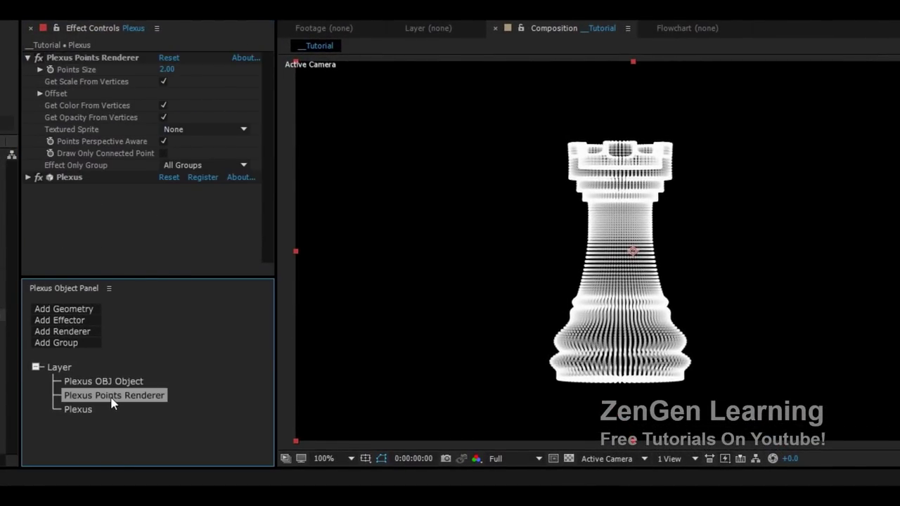
pyautogui.click(168, 70)
pyautogui.write('.5')
pyautogui.press('Return')
# Orbit and move the camera into an elevated close-up of the rook's crown.
pyautogui.moveTo(513, 175); pyautogui.dragTo(736, 216)
pyautogui.moveTo(813, 111); pyautogui.dragTo(817, 24)
pyautogui.moveTo(821, 297); pyautogui.dragTo(654, 262)
pyautogui.moveTo(591, 197); pyautogui.dragTo(544, 193)
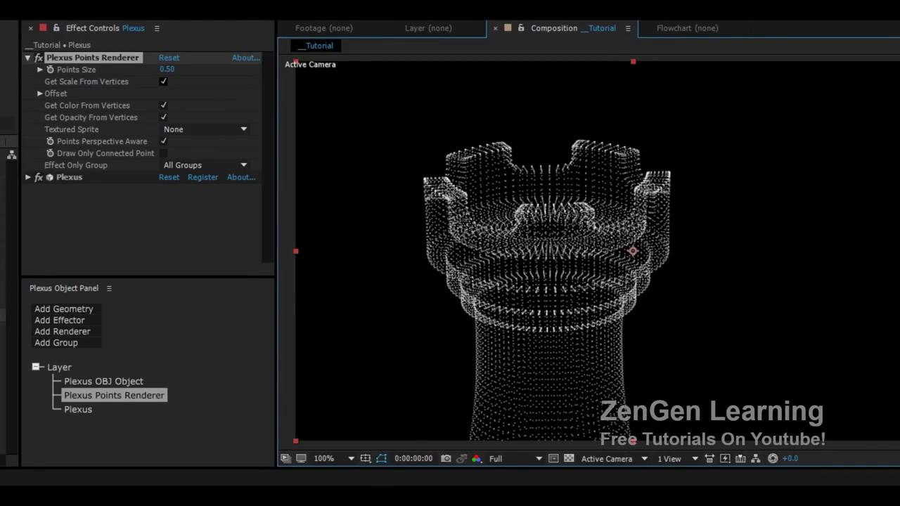
# Create an orbit null for Camera 1.
pyautogui.hotkey('ctrl', 'shift', 'a')
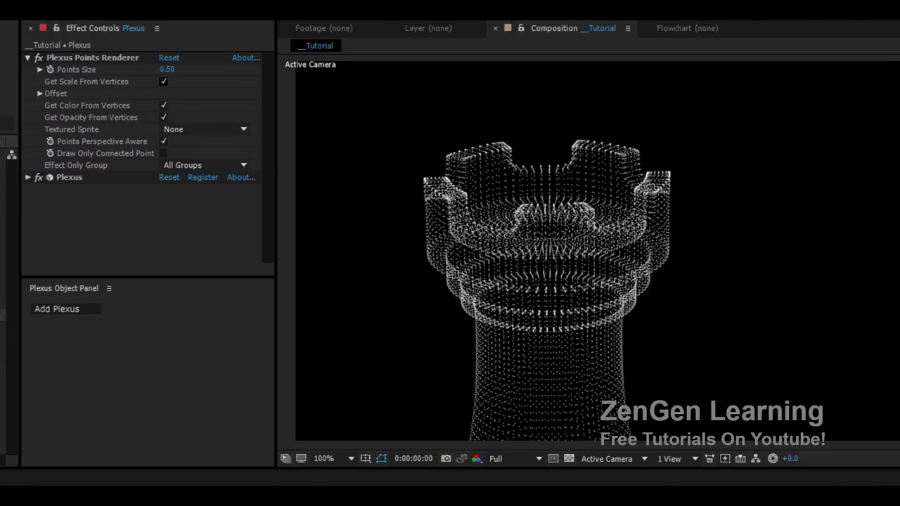
pyautogui.rightClick(78, 445)
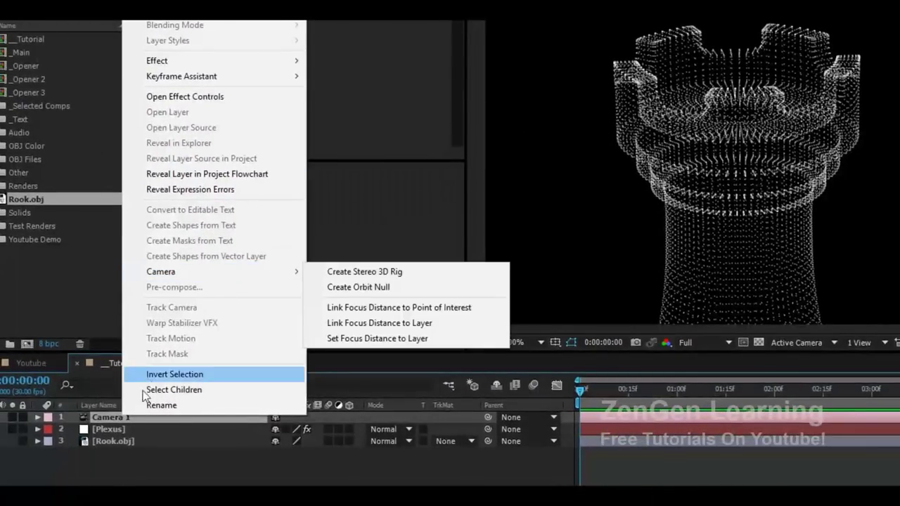
pyautogui.rightClick(111, 416)
pyautogui.moveTo(240, 271)
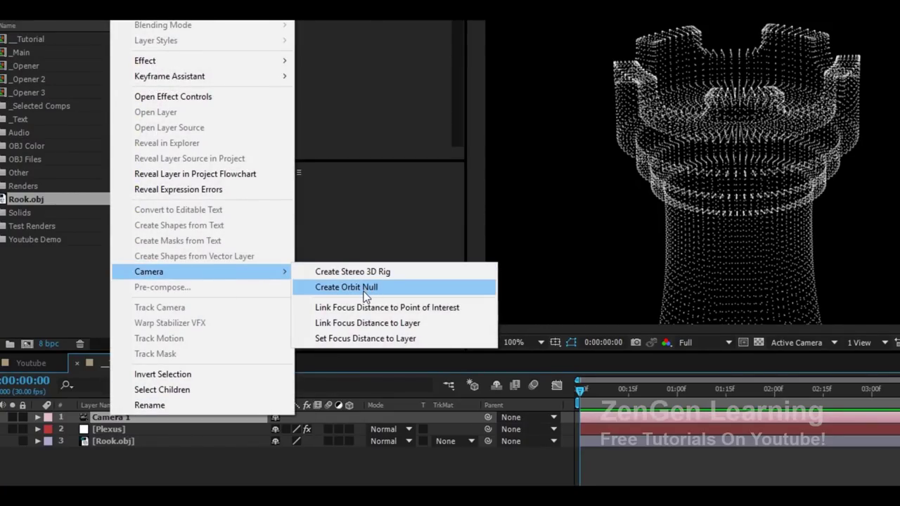
pyautogui.click(365, 288)
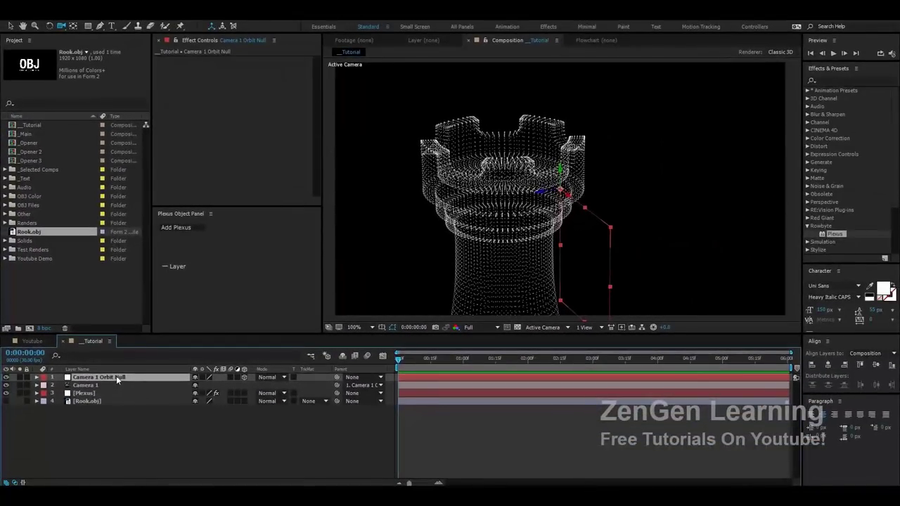
# Keyframe the orbit null's Position at 0:00 and, moved along its Z axis, at 1:15, ending the work area there.
pyautogui.hotkey('alt', 'shift', 'p')
pyautogui.moveTo(468, 360); pyautogui.dragTo(496, 366)
pyautogui.press('n')
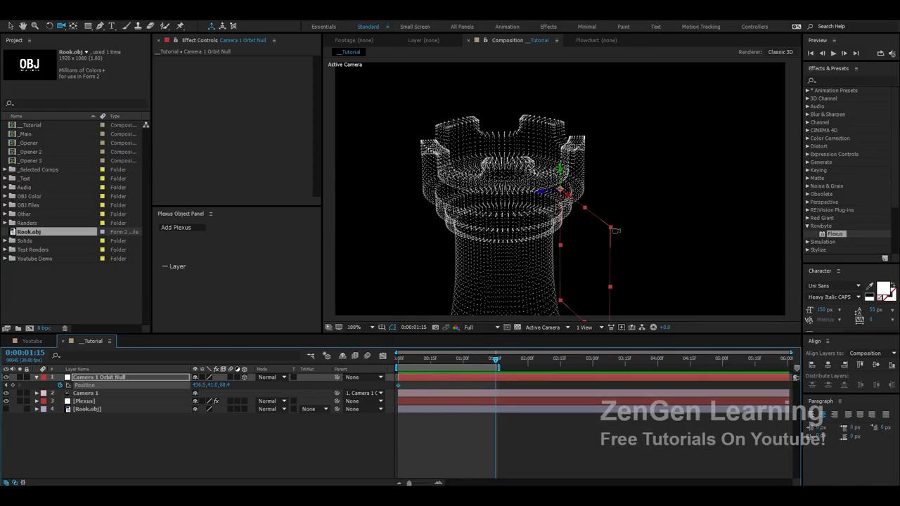
pyautogui.press('v')
pyautogui.moveTo(544, 192); pyautogui.dragTo(578, 189)
# Adjust the orbit null's starting position along its Z axis, preview the camera move, and collapse the null's properties.
pyautogui.moveTo(498, 362); pyautogui.dragTo(285, 366)
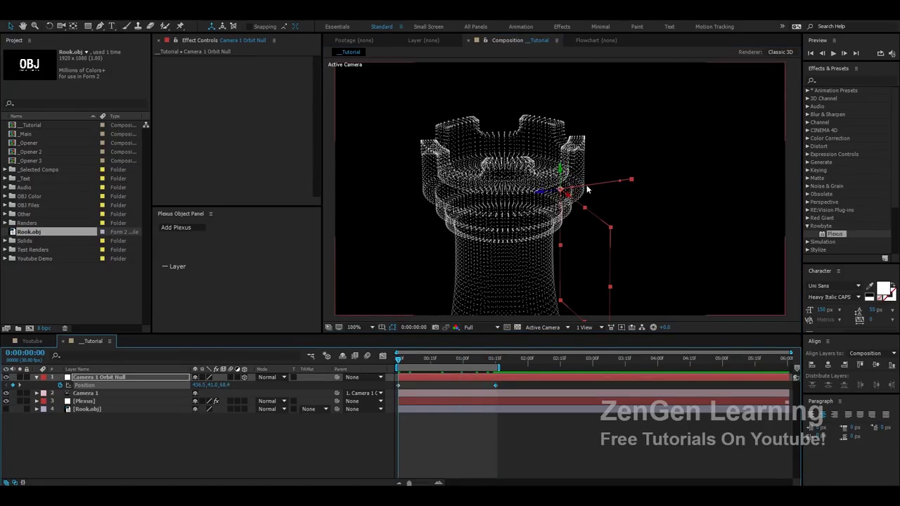
pyautogui.moveTo(544, 191); pyautogui.dragTo(523, 196)
pyautogui.click(493, 357)
pyautogui.press('space')
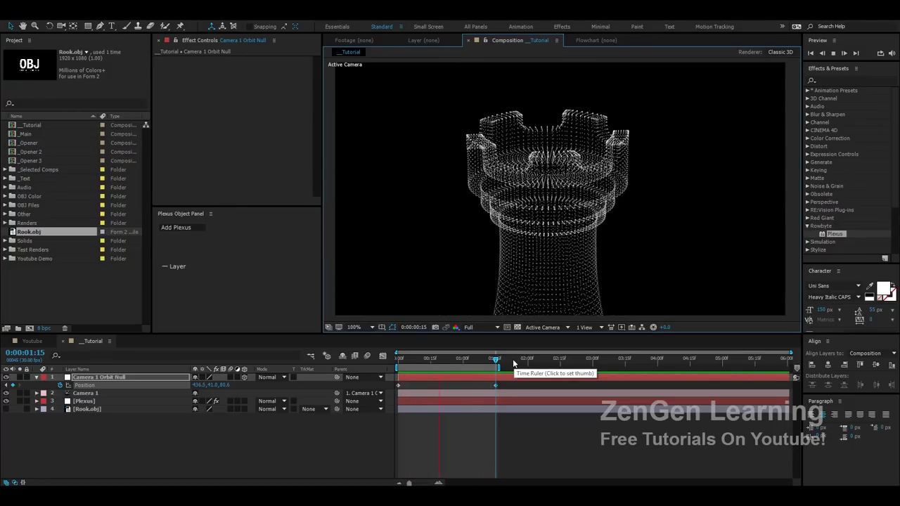
pyautogui.press('space')
pyautogui.press('u')
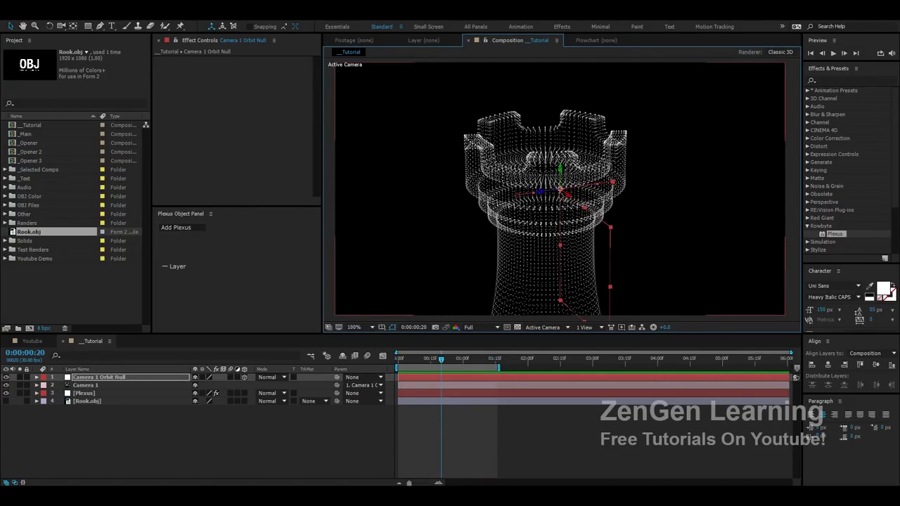
# Try rotating the Plexus OBJ object around its Y axis and undo the rotation.
pyautogui.click(141, 393)
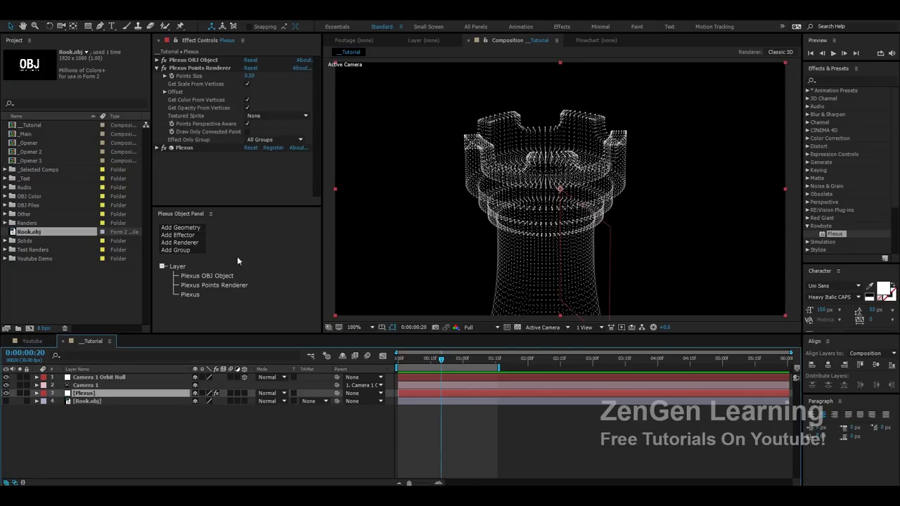
pyautogui.click(216, 277)
pyautogui.scroll(2, 222, 134)
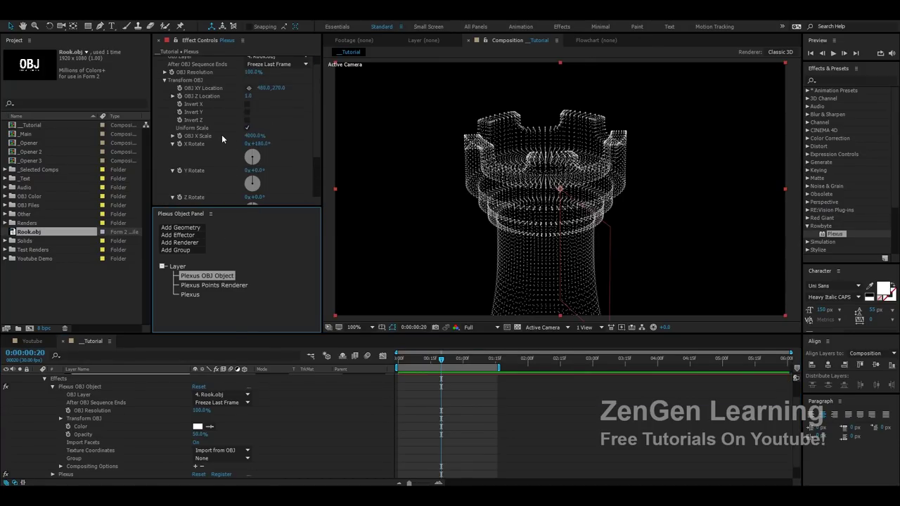
pyautogui.scroll(-1, 194, 154)
pyautogui.moveTo(254, 150)
pyautogui.mouseDown()
pyautogui.moveTo(272, 150)
pyautogui.moveTo(262, 150)
pyautogui.mouseUp()
pyautogui.hotkey('ctrl', 'z')
# Keyframe the OBJ object's Y Rotate from 0° at 0:00 to about -46° at 1:15, preview it, and collapse the properties.
pyautogui.moveTo(441, 359); pyautogui.dragTo(340, 362)
pyautogui.click(180, 150)
pyautogui.moveTo(453, 362); pyautogui.dragTo(490, 366)
pyautogui.moveTo(257, 149); pyautogui.dragTo(240, 151)
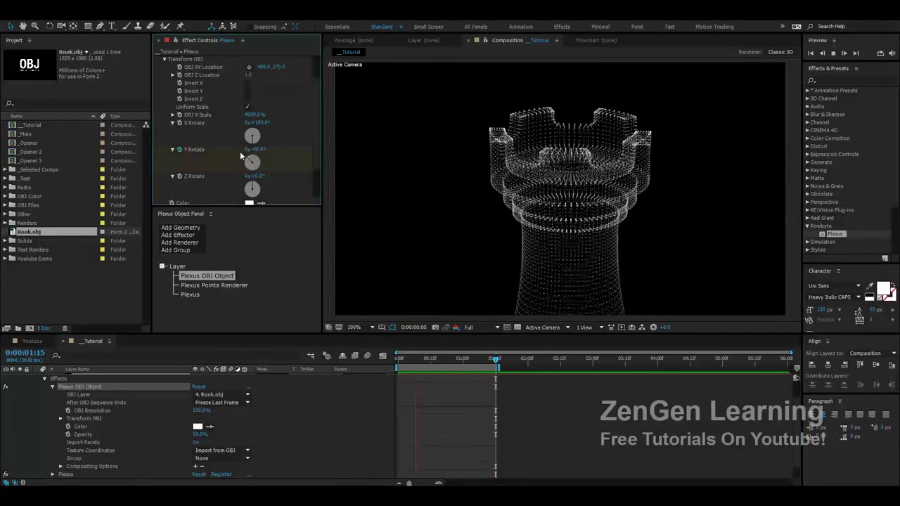
pyautogui.press('space')
pyautogui.press('e')
pyautogui.press('e')
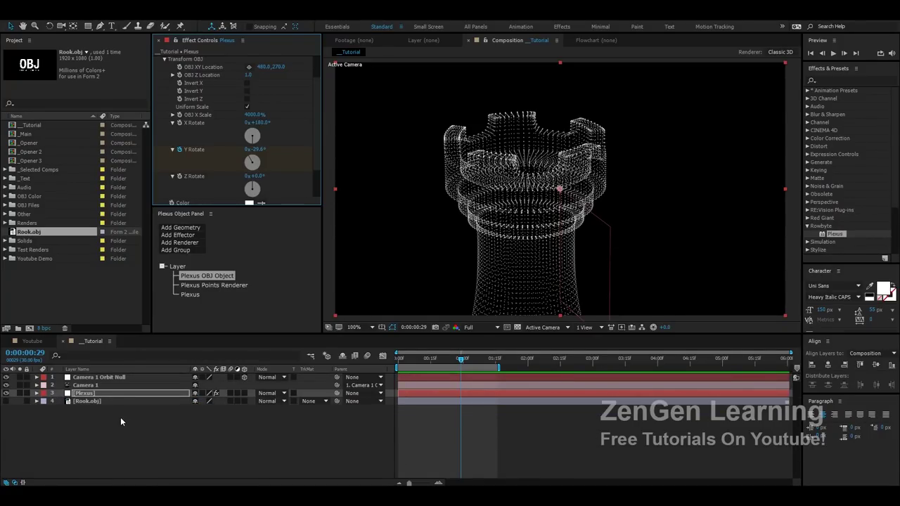
# Add a Lines renderer to the Plexus layer.
pyautogui.scroll(2, 280, 152)
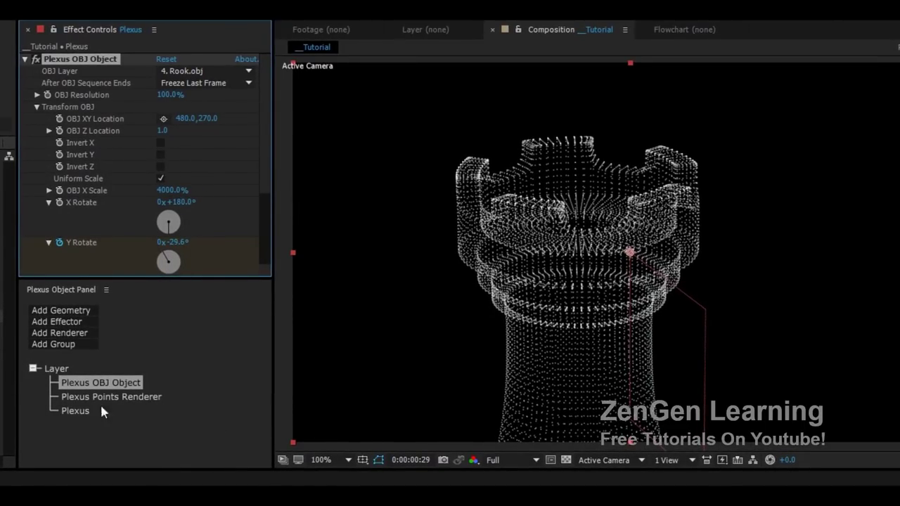
pyautogui.click(65, 333)
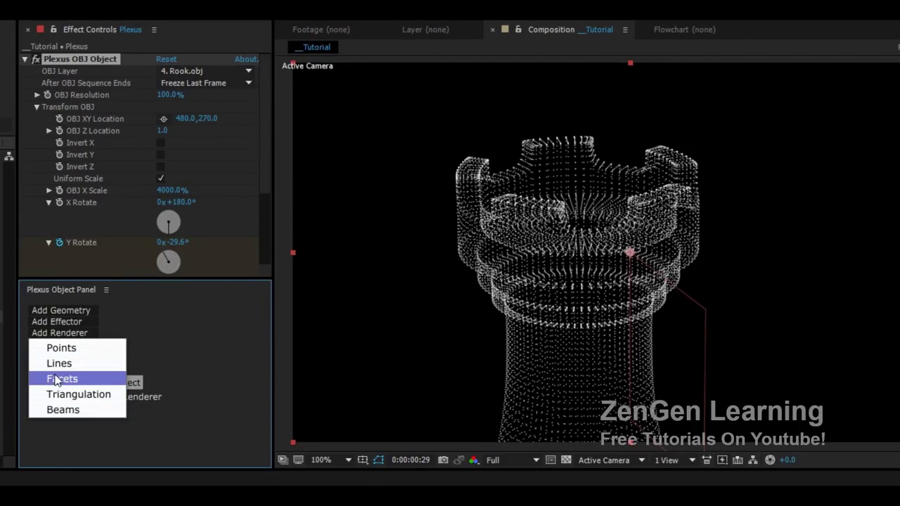
pyautogui.click(83, 363)
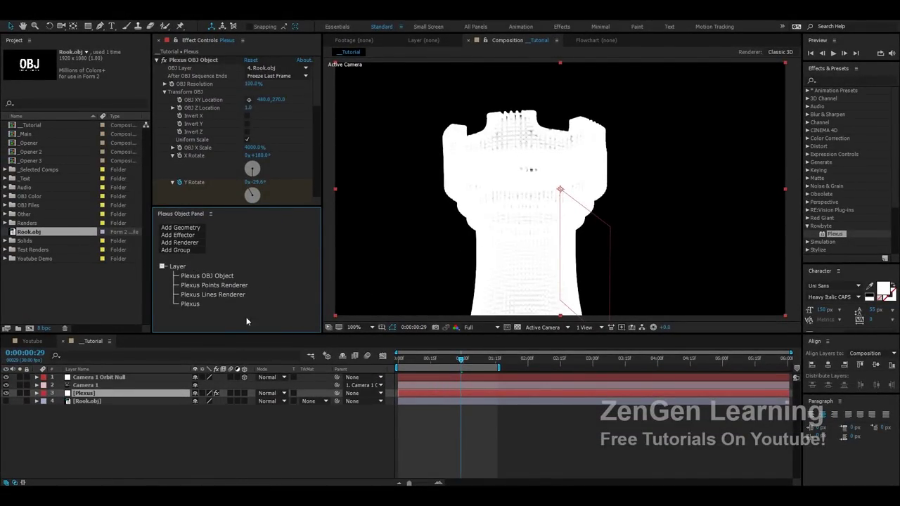
# Set the Line Thickness of the Plexus Lines Renderer to 0.1.
pyautogui.click(218, 295)
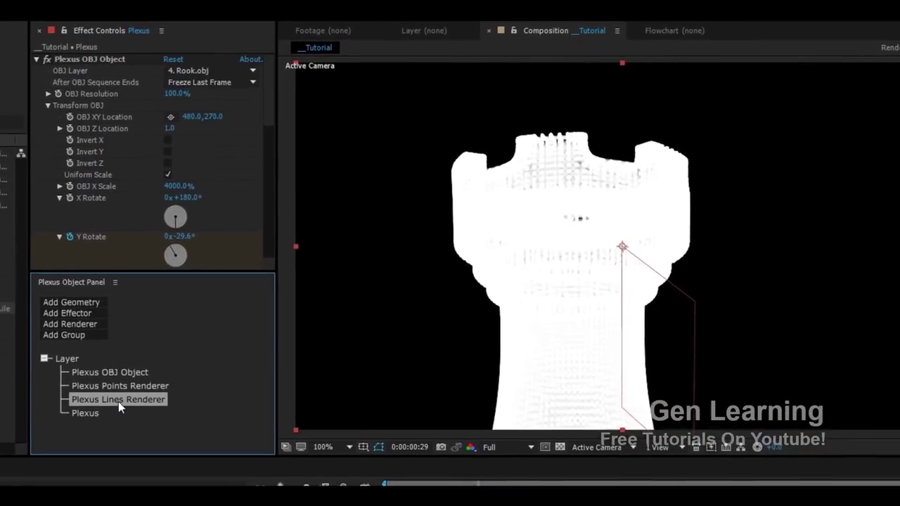
pyautogui.scroll(3, 161, 163)
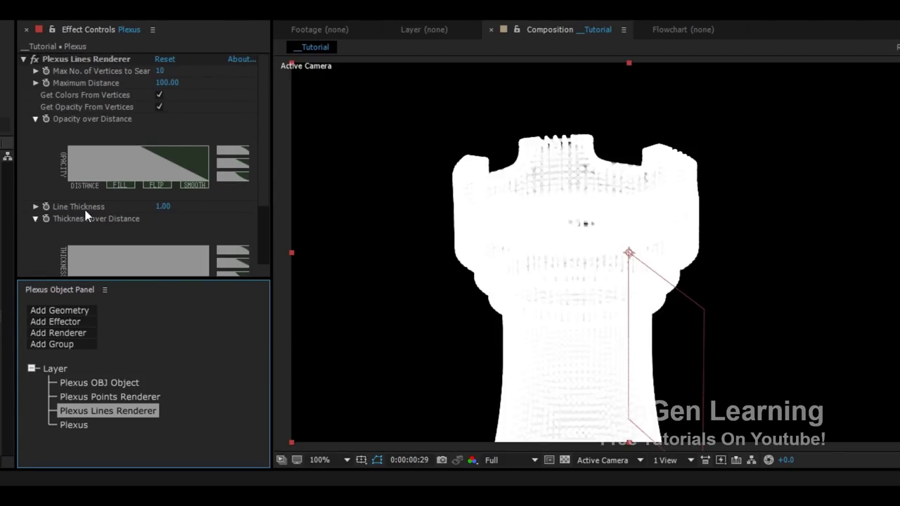
pyautogui.click(165, 208)
pyautogui.write('.1')
pyautogui.press('Return')
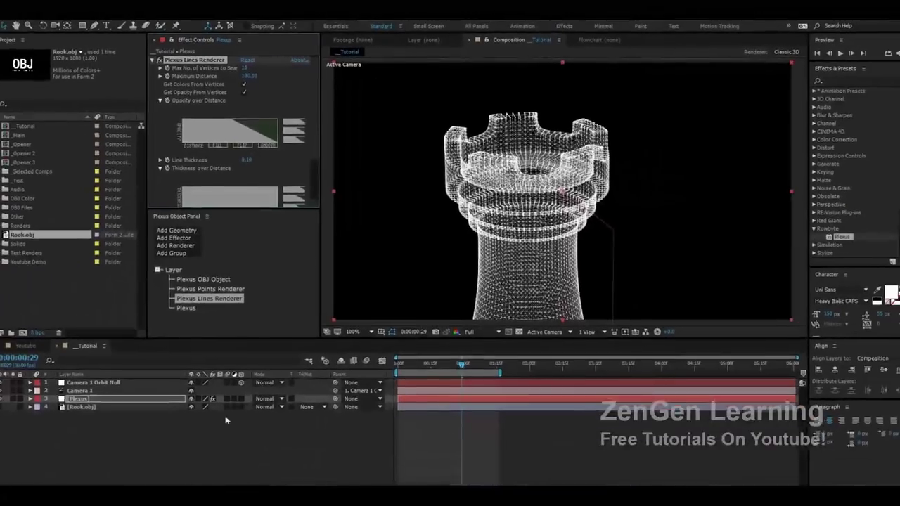
# Add a Noise Effector to the Plexus layer and try a Noise Amplitude of 27.
pyautogui.scroll(1, 475, 372)
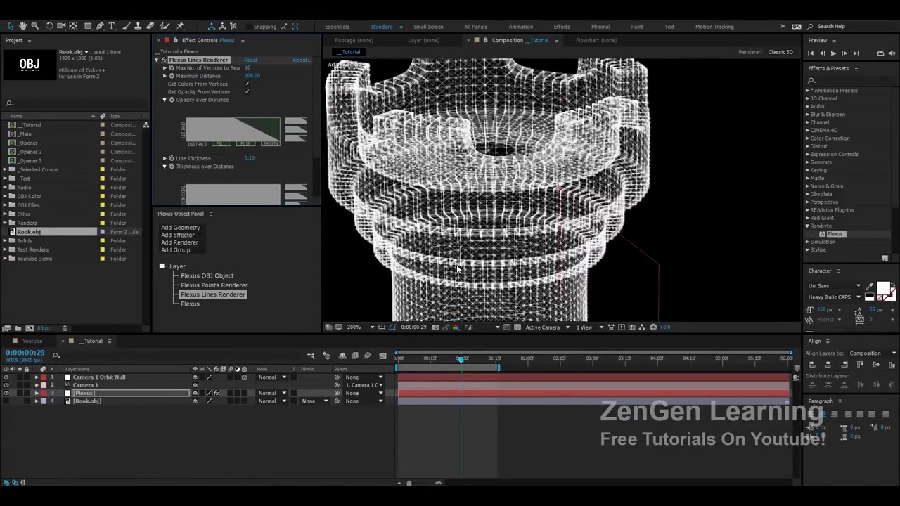
pyautogui.scroll(-1, 465, 264)
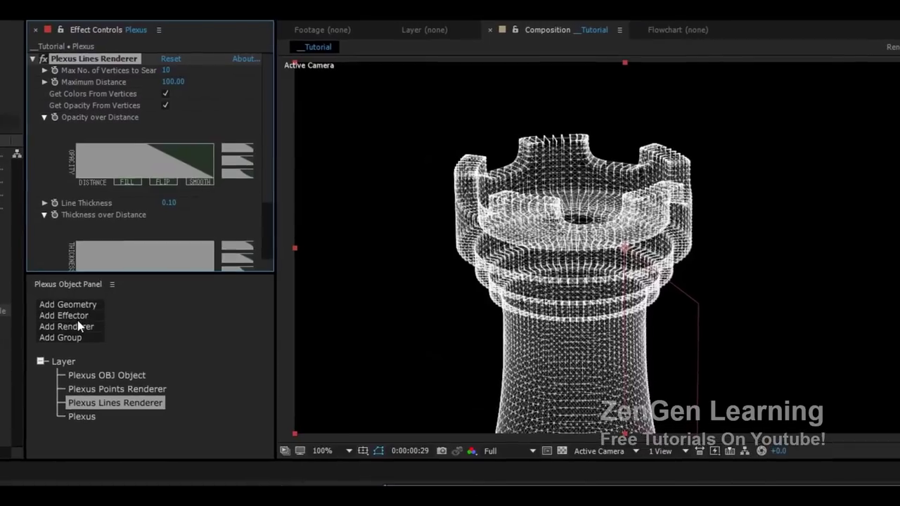
pyautogui.click(181, 235)
pyautogui.click(70, 336)
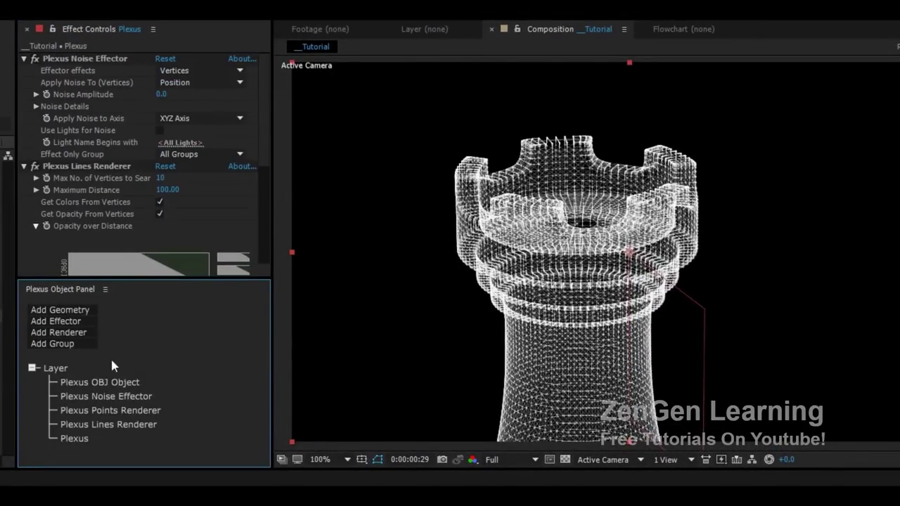
pyautogui.click(107, 397)
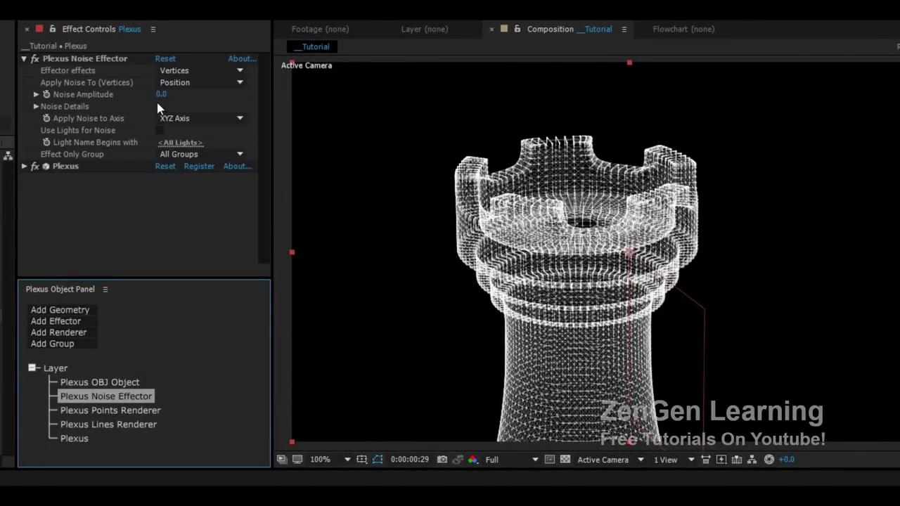
pyautogui.moveTo(161, 96); pyautogui.dragTo(180, 95)
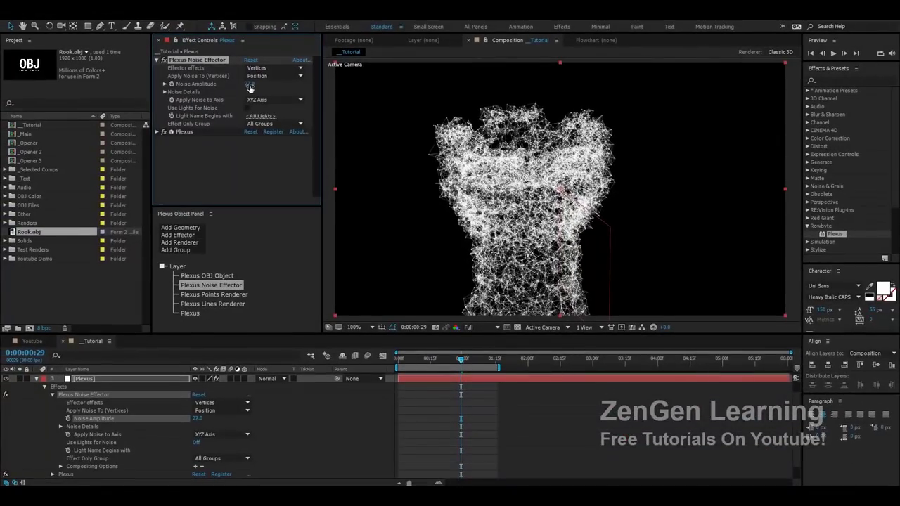
# Undo the noise amplitude change, delete the Noise Effector from the Plexus layer, and collapse the layer's properties.
pyautogui.hotkey('ctrl', 'z')
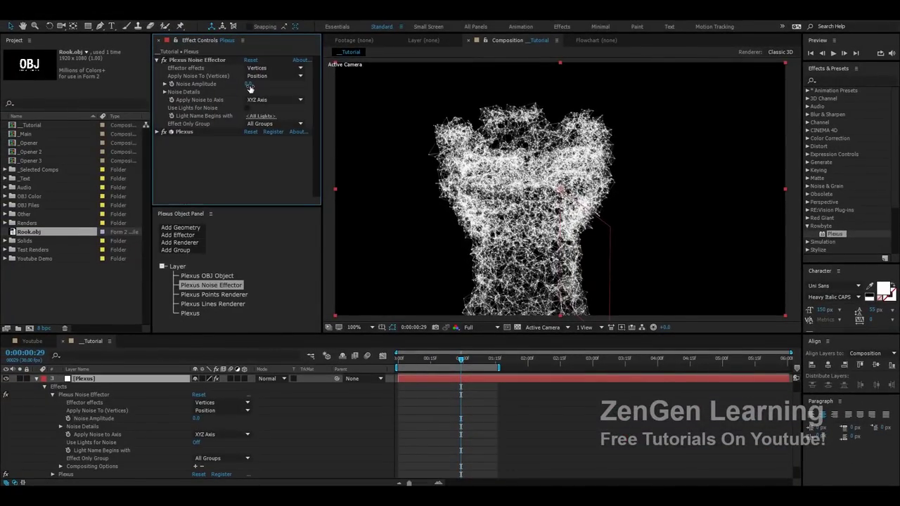
pyautogui.click(213, 285)
pyautogui.press('Delete')
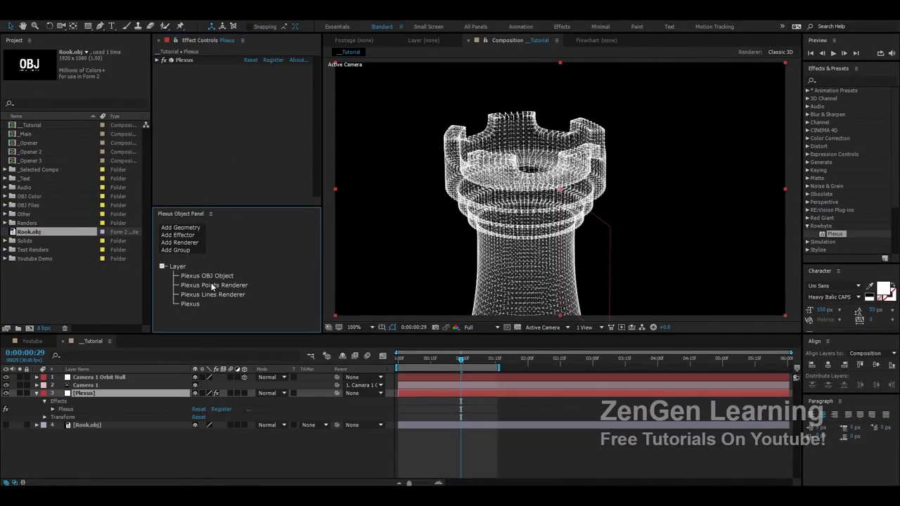
pyautogui.press('e')
pyautogui.press('e')
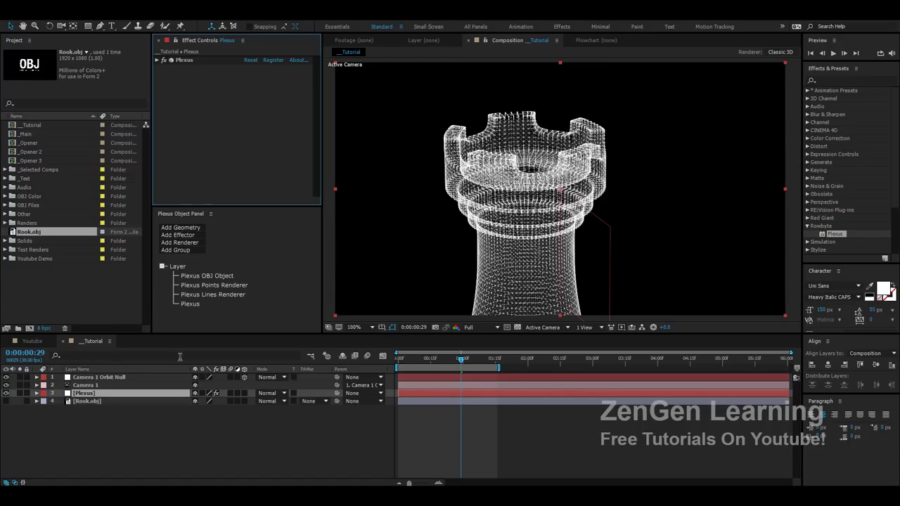
# Set the Plexus Lines Renderer's Line Thickness to 0.05 and collapse the layer's properties.
pyautogui.click(222, 277)
pyautogui.click(212, 294)
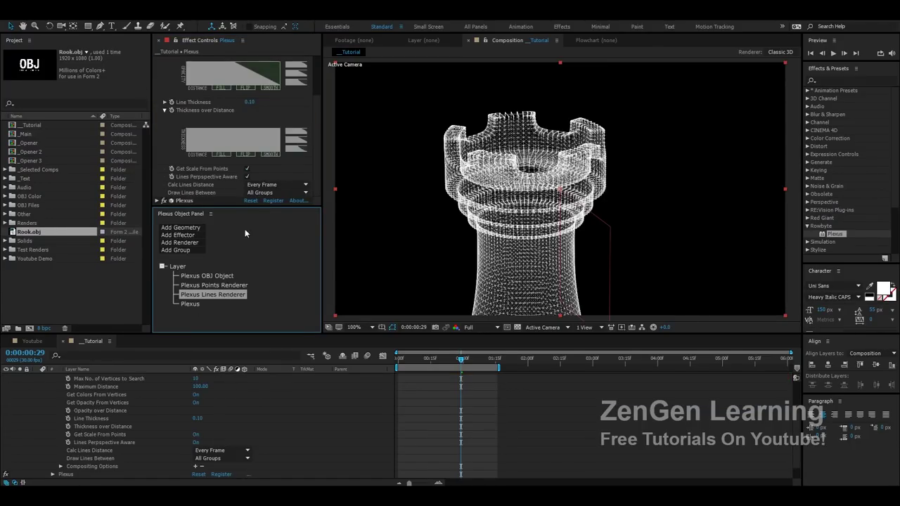
pyautogui.scroll(2, 248, 141)
pyautogui.click(251, 158)
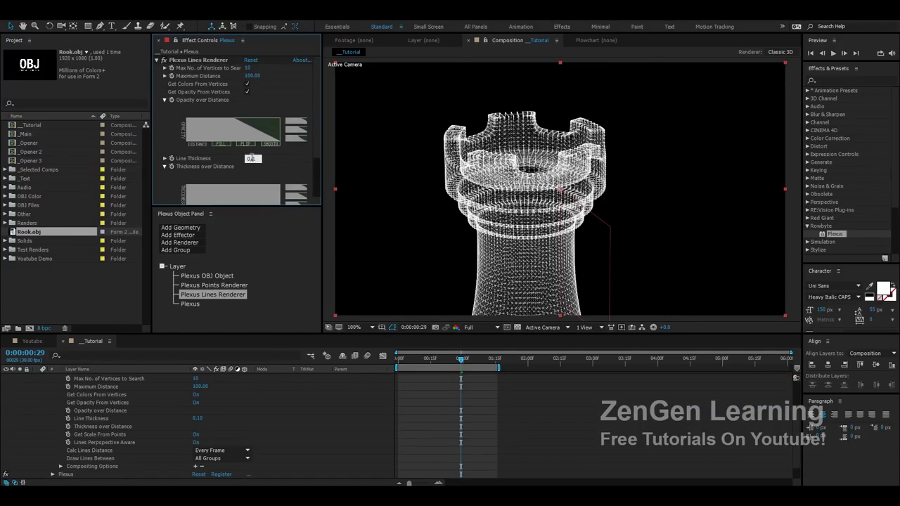
pyautogui.write('0.05')
pyautogui.press('Return')
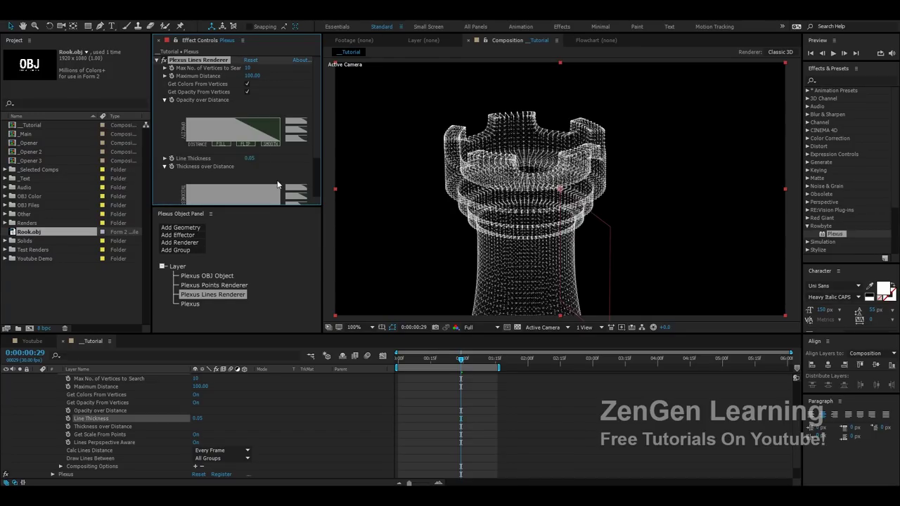
pyautogui.press('e')
pyautogui.press('e')
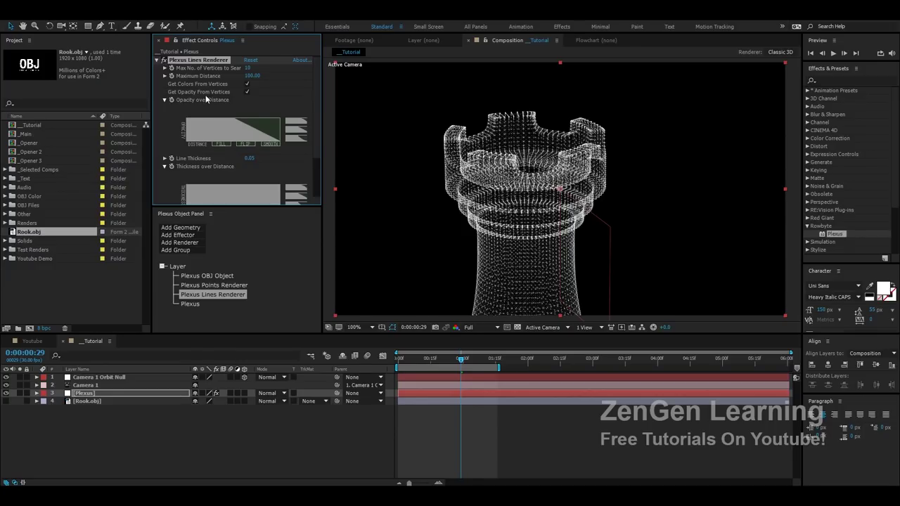
# Adjust the camera view of the rook slightly and switch the Plexus Lines Renderer off after comparing the model with and without lines.
pyautogui.click(163, 60)
pyautogui.click(163, 60)
pyautogui.press('c')
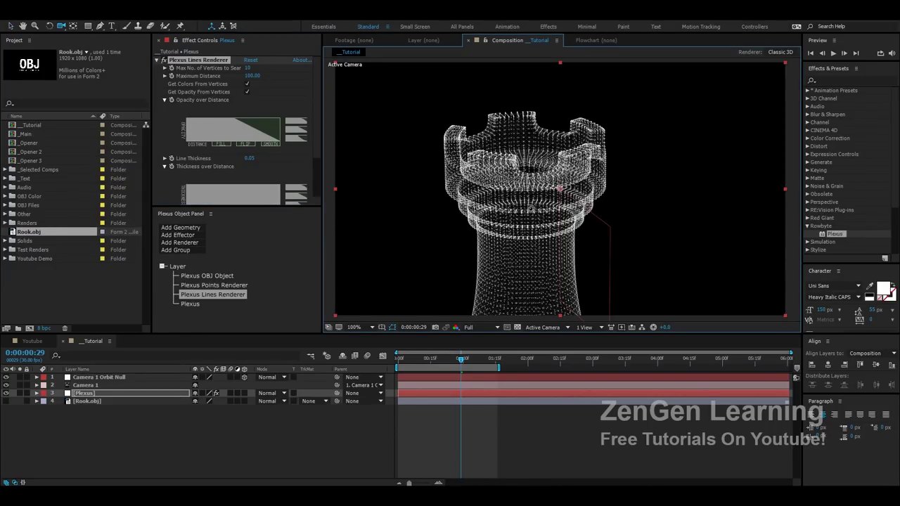
pyautogui.moveTo(530, 210)
pyautogui.mouseDown()
pyautogui.moveTo(526, 197)
pyautogui.moveTo(540, 202)
pyautogui.moveTo(507, 200)
pyautogui.moveTo(520, 186)
pyautogui.moveTo(523, 196)
pyautogui.mouseUp()
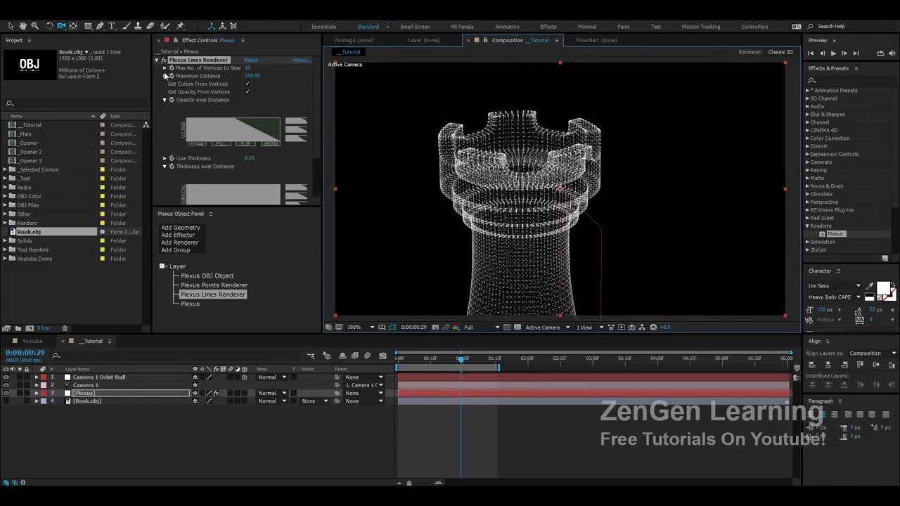
pyautogui.click(164, 61)
pyautogui.moveTo(510, 177); pyautogui.dragTo(567, 211)
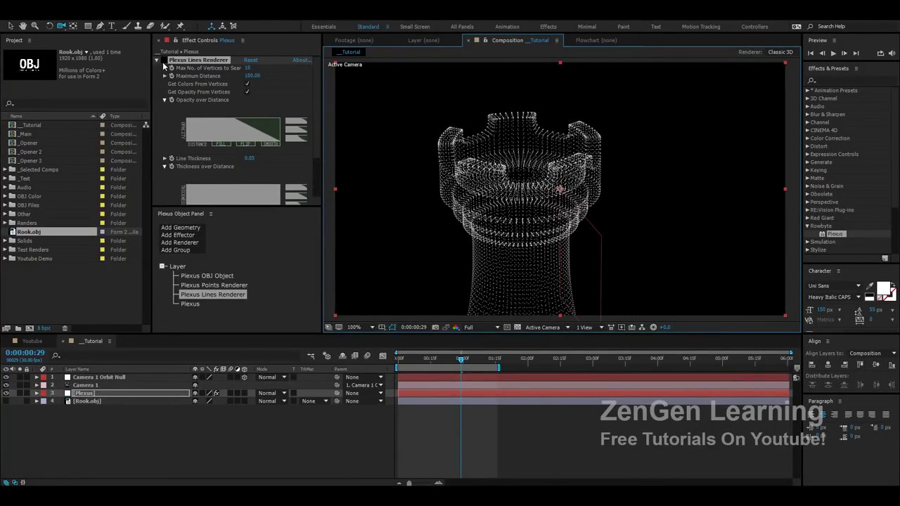
pyautogui.click(163, 61)
pyautogui.click(163, 62)
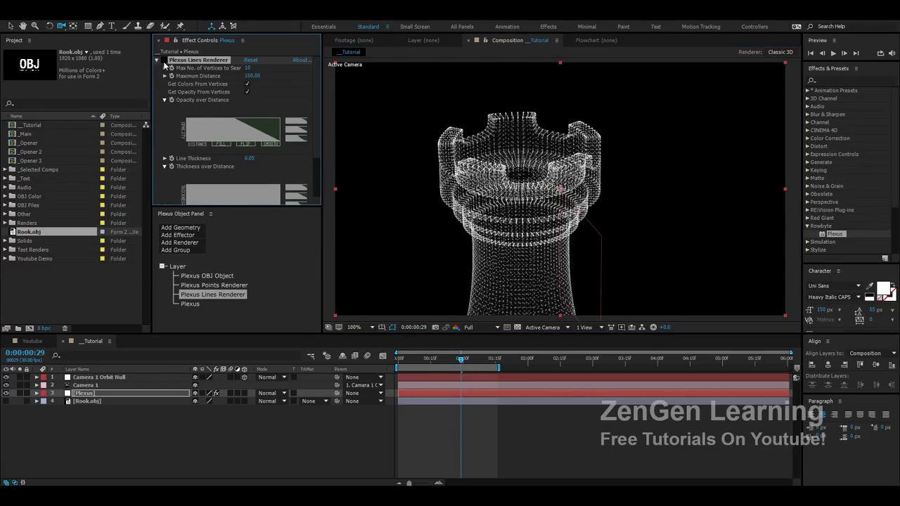
# Preview the points-only rook animation from the start and examine the finished opener in the Youtube composition.
pyautogui.moveTo(461, 360); pyautogui.dragTo(399, 360)
pyautogui.press('space')
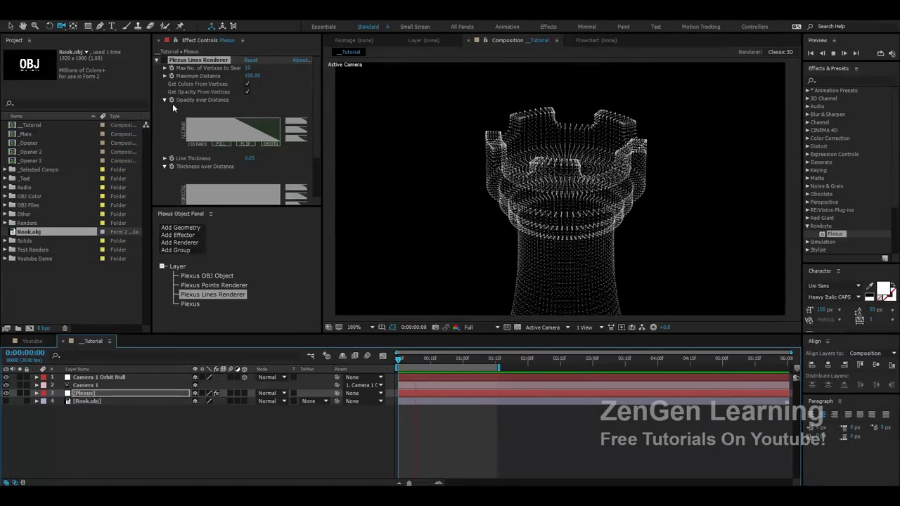
pyautogui.press('space')
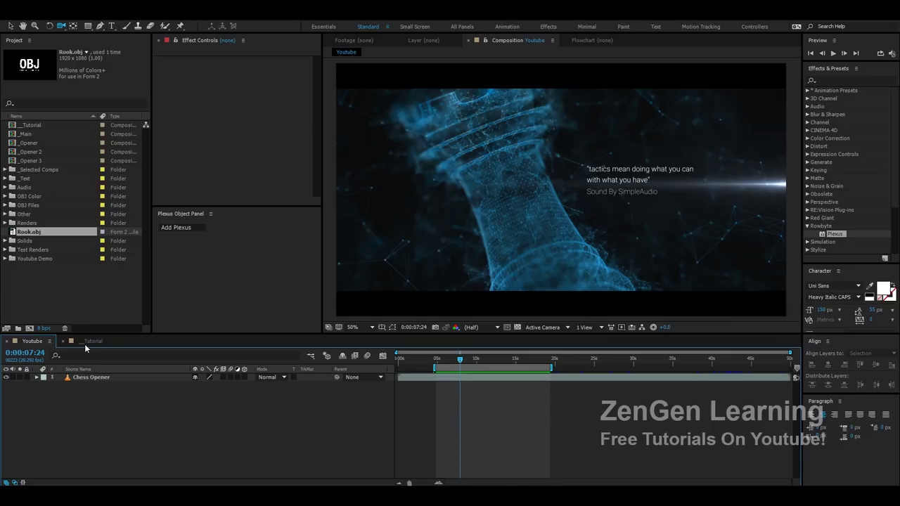
pyautogui.press('v')
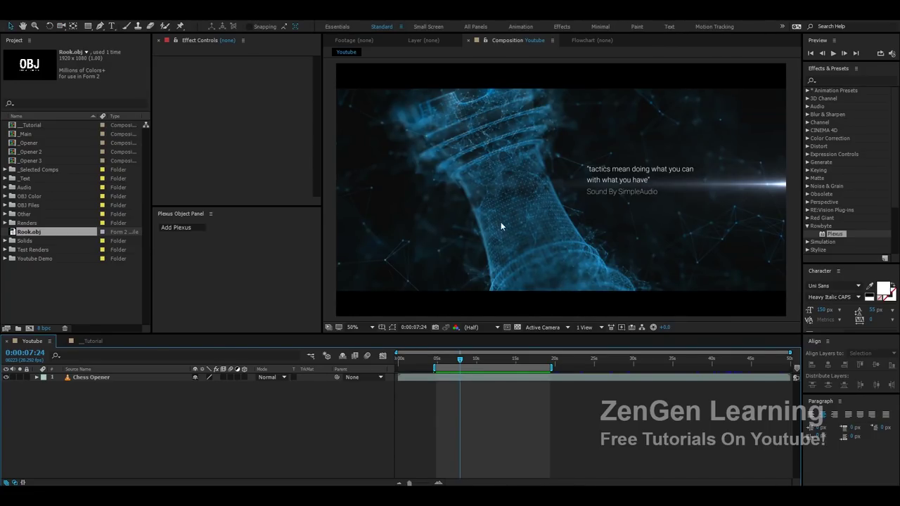
# Duplicate the Plexus layer in the __Tutorial composition and set the copy's OBJ Scale to 4460% and OBJ XY Location to 480, 292.
pyautogui.click(97, 343)
pyautogui.hotkey('ctrl', 'd')
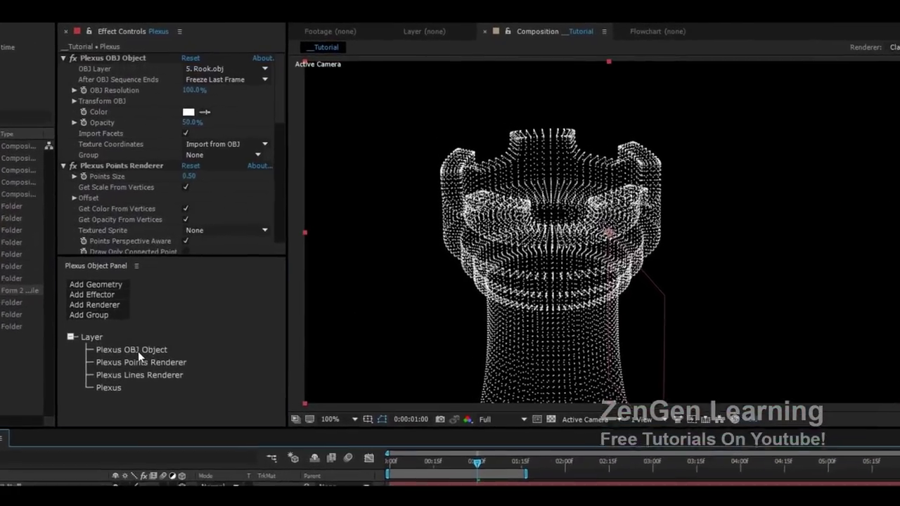
pyautogui.click(207, 276)
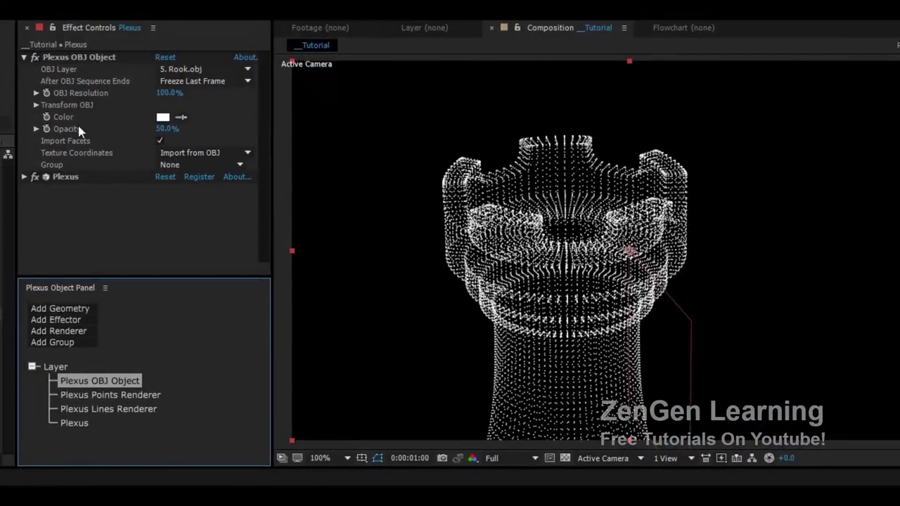
pyautogui.click(36, 105)
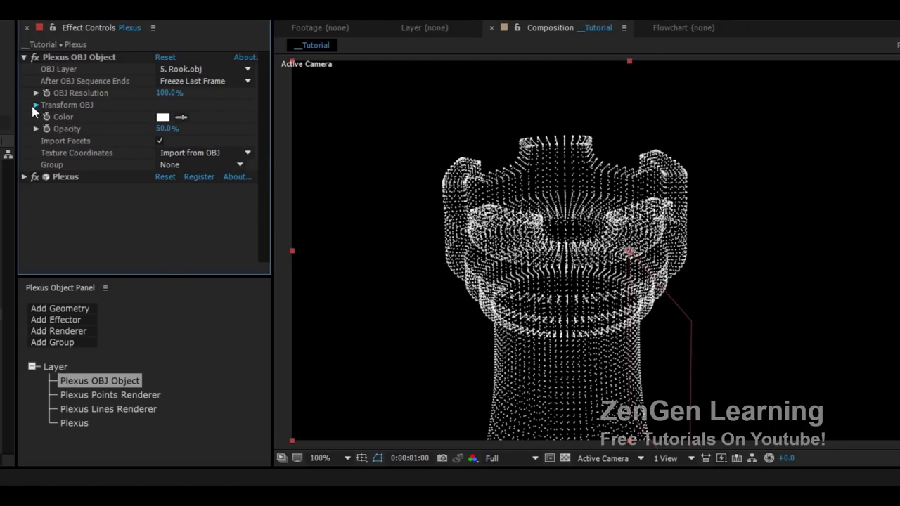
pyautogui.scroll(-2, 169, 162)
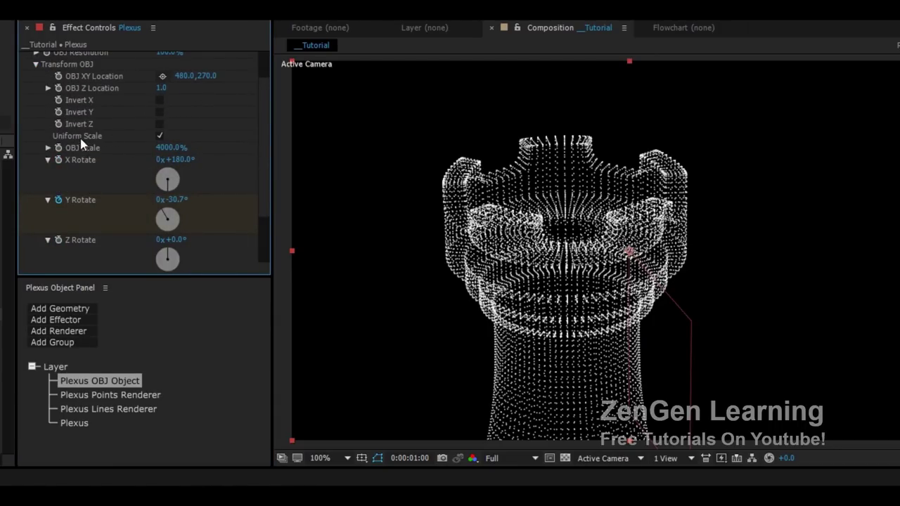
pyautogui.moveTo(170, 147); pyautogui.dragTo(198, 147)
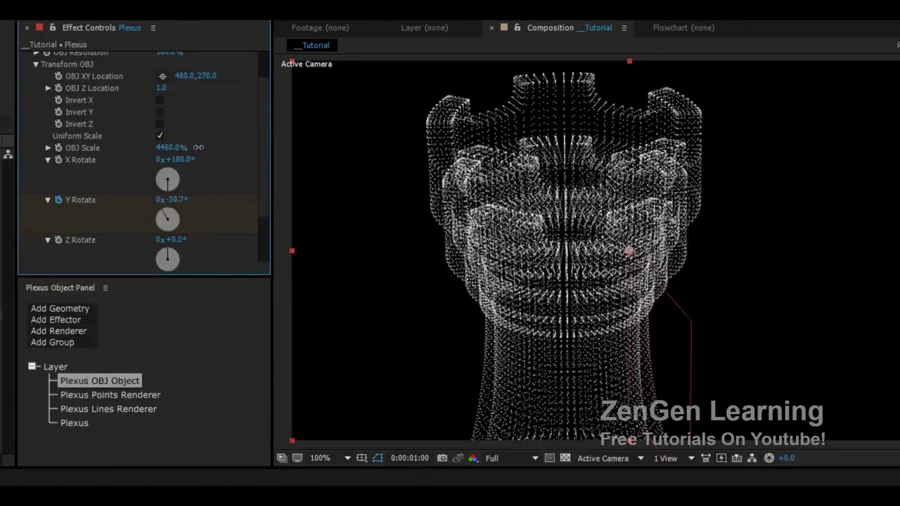
pyautogui.moveTo(205, 76); pyautogui.dragTo(213, 83)
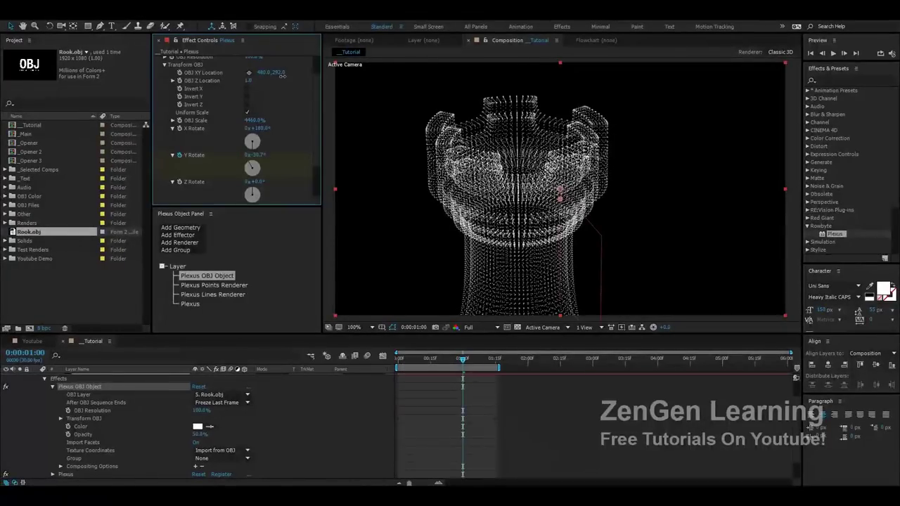
pyautogui.press('u')
pyautogui.press('u')
# Add a Noise Effector to the duplicated Plexus layer with a Noise Amplitude of 47.
pyautogui.click(189, 236)
pyautogui.click(188, 255)
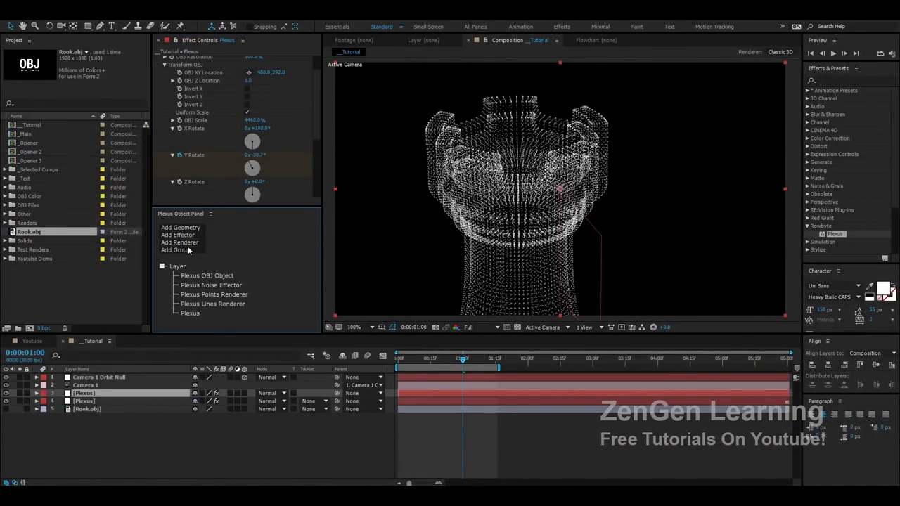
pyautogui.click(209, 284)
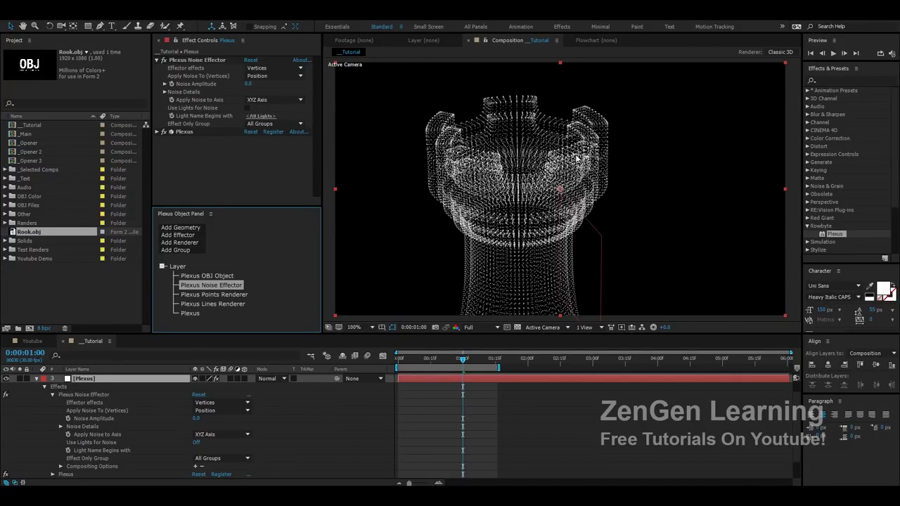
pyautogui.moveTo(248, 84); pyautogui.dragTo(274, 83)
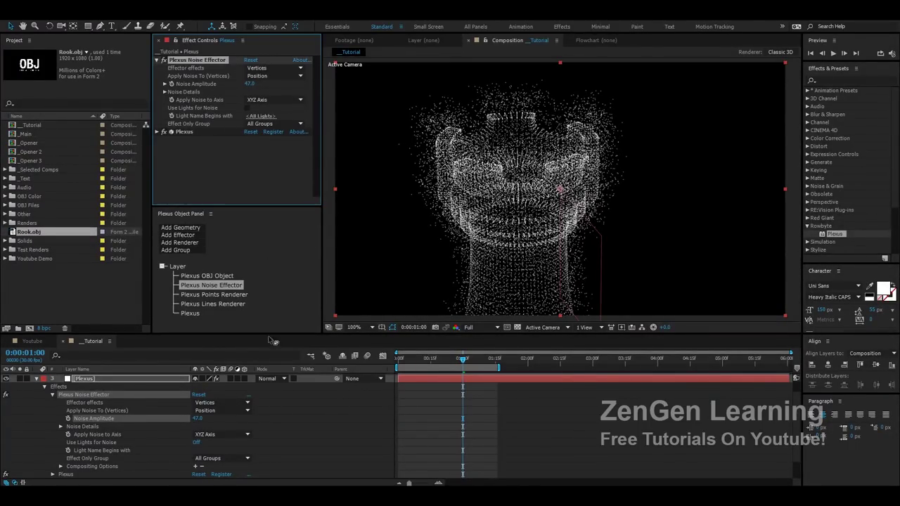
pyautogui.press('e')
pyautogui.press('e')
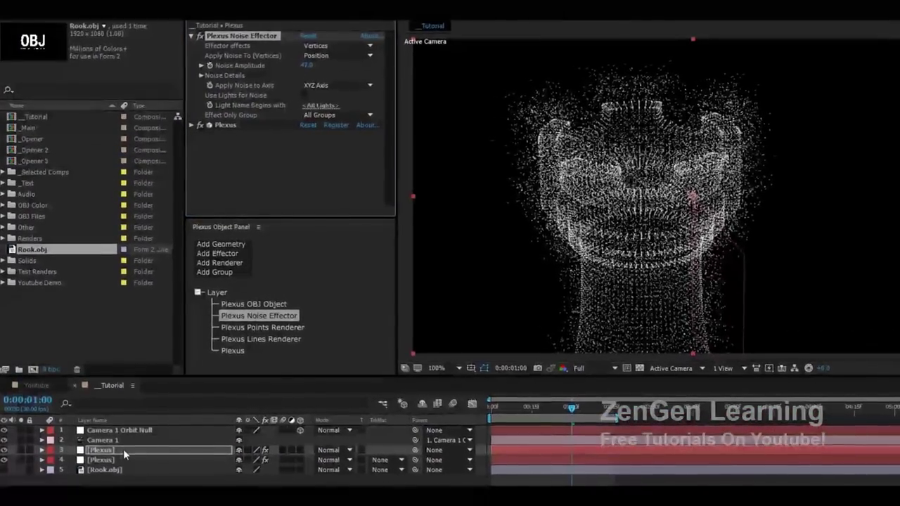
# Rename the duplicated Plexus layer with the noise as Plexus_Elements.
pyautogui.rightClick(102, 394)
pyautogui.click(121, 389)
pyautogui.click(132, 451)
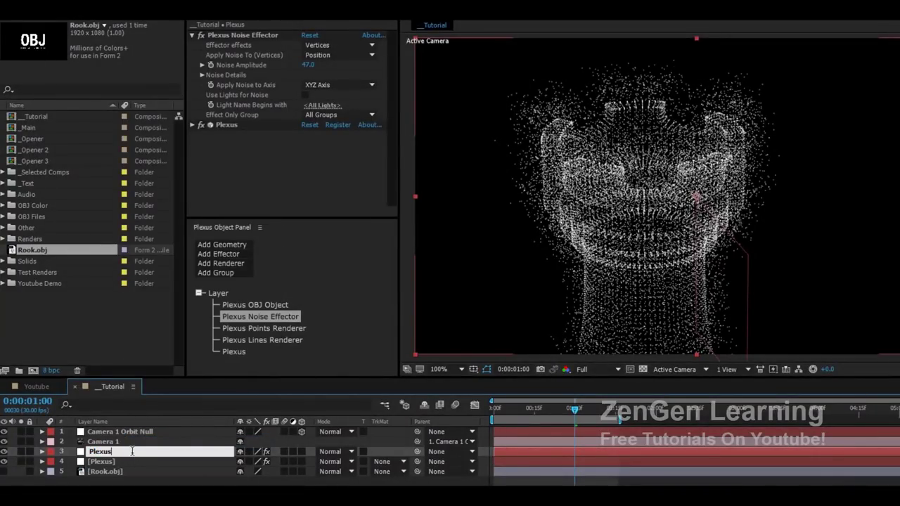
pyautogui.write('_Elements')
pyautogui.press('Return')
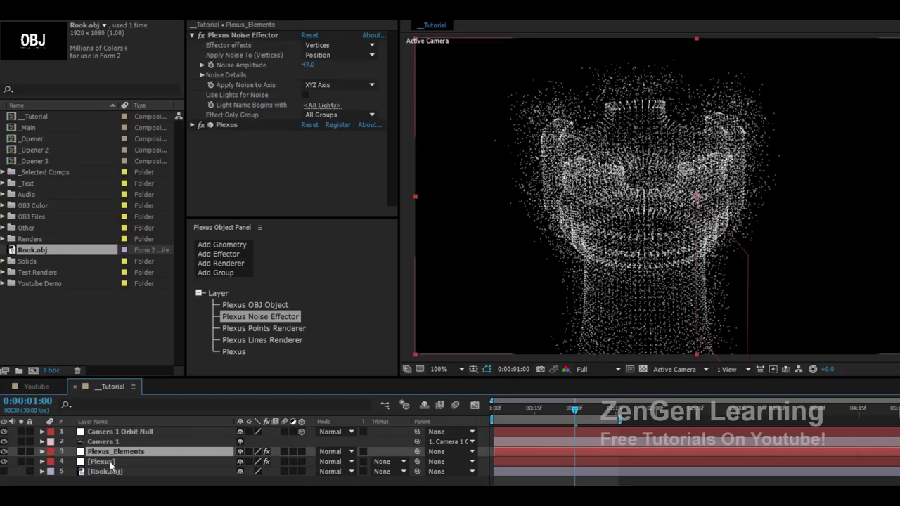
# Rename the original Plexus layer as Plexus_Main Model.
pyautogui.click(123, 463)
pyautogui.press('Return')
pyautogui.click(123, 462)
pyautogui.write('_Main Model')
pyautogui.press('Return')
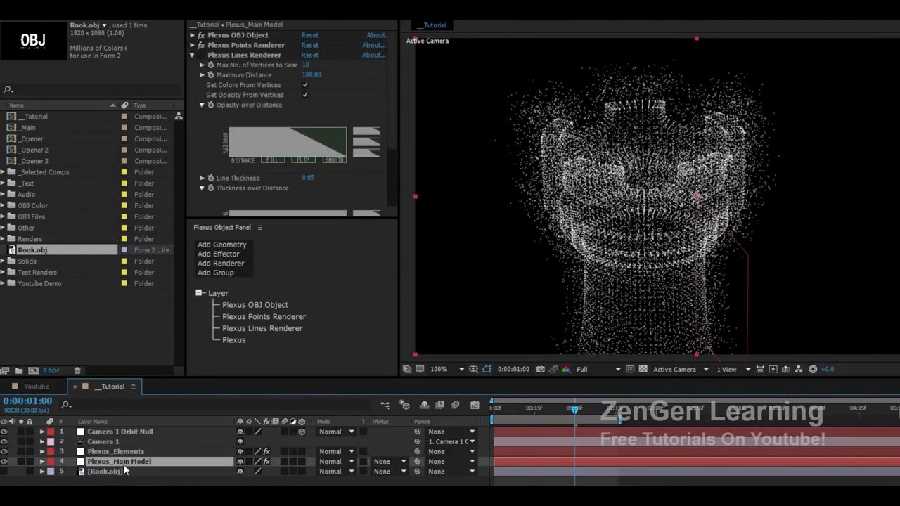
# Check the Plexus_Main Model layer in isolation and leave only the Plexus_Elements layer soloed.
pyautogui.click(21, 461)
pyautogui.click(20, 462)
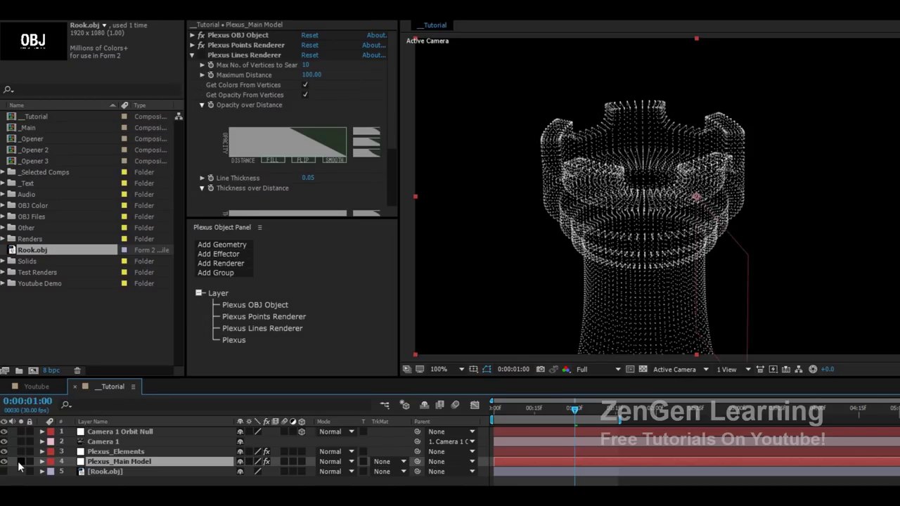
pyautogui.click(21, 451)
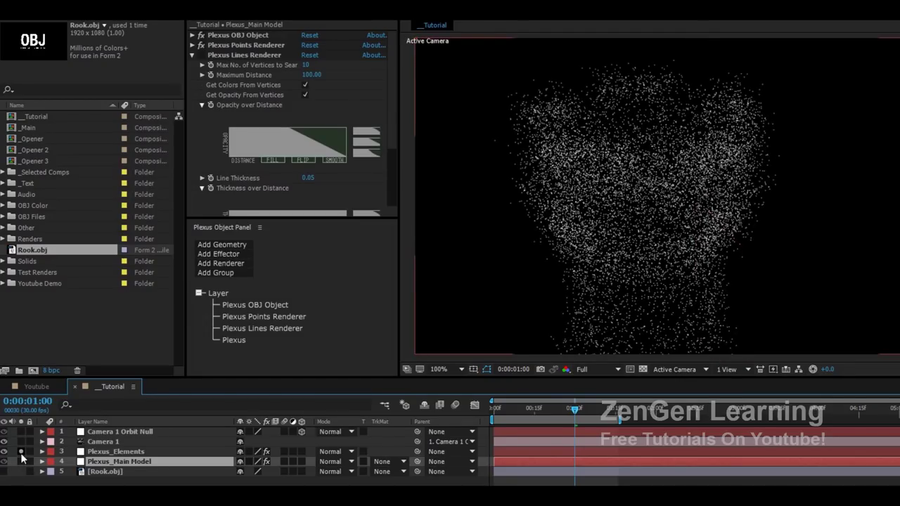
# Enable the Plexus Lines Renderer on the Plexus_Elements layer so its points are joined by lines.
pyautogui.click(111, 453)
pyautogui.click(248, 340)
pyautogui.scroll(3, 274, 125)
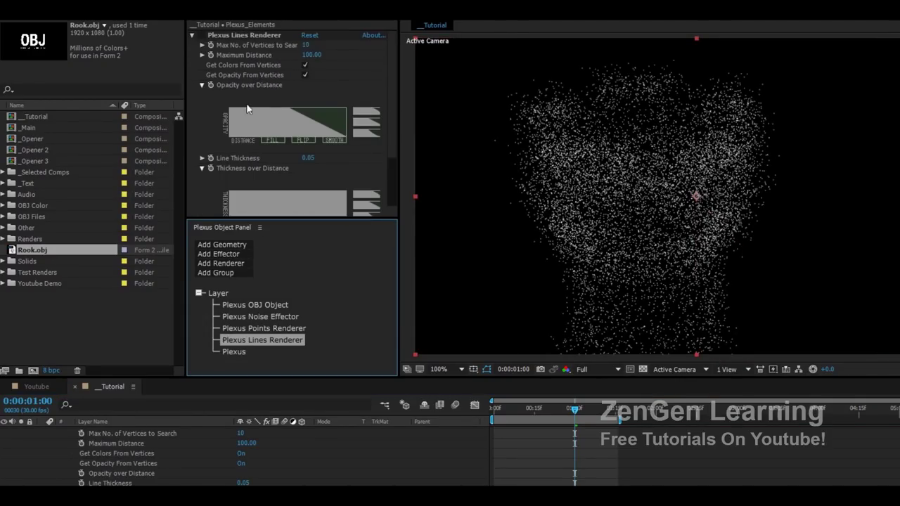
pyautogui.click(201, 35)
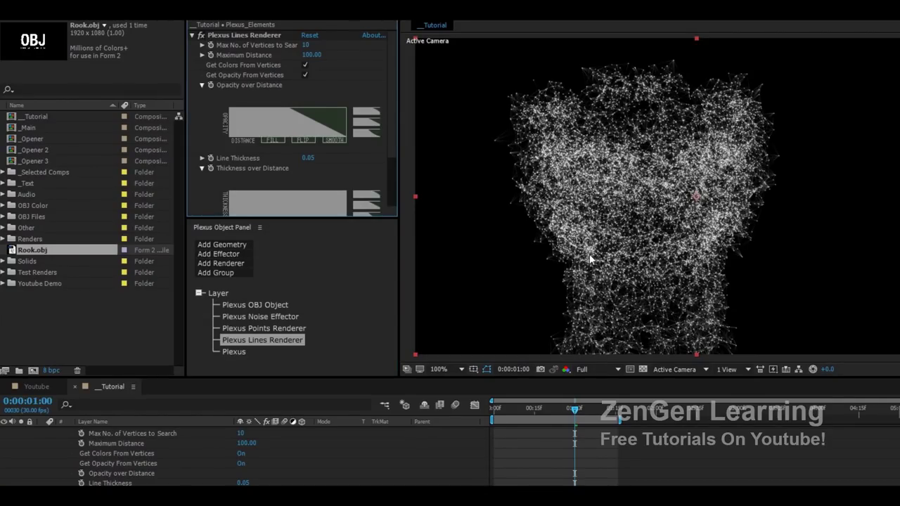
pyautogui.scroll(3, 172, 442)
# Collapse the Plexus_Elements layer's properties and turn off its solo to bring back the main model.
pyautogui.click(65, 461)
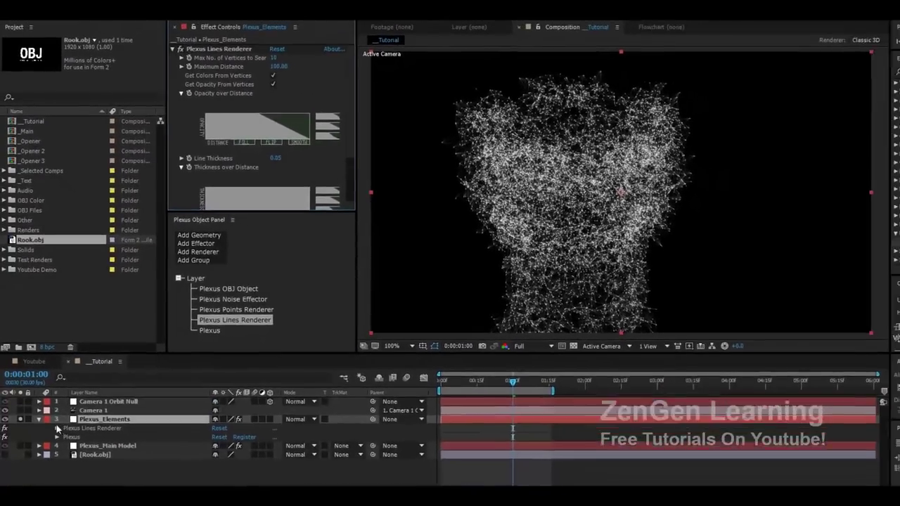
pyautogui.click(39, 419)
pyautogui.click(20, 419)
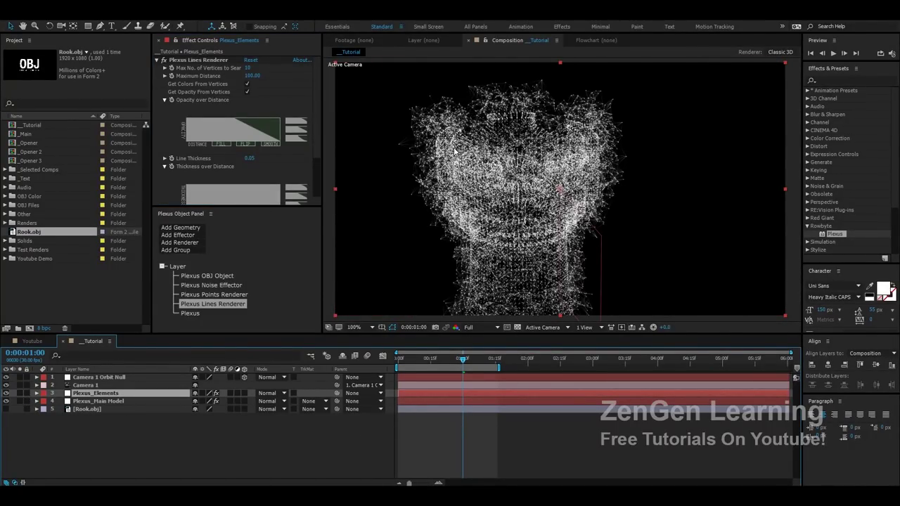
# Set the OBJ Resolution of the Plexus_Elements layer's OBJ object to 31% and collapse the layer's properties.
pyautogui.click(204, 277)
pyautogui.scroll(1, 246, 169)
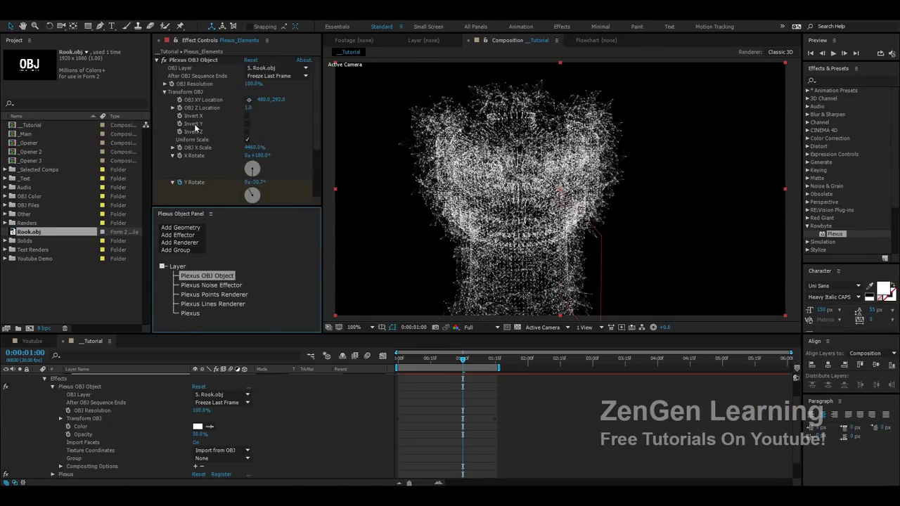
pyautogui.moveTo(251, 83); pyautogui.dragTo(224, 85)
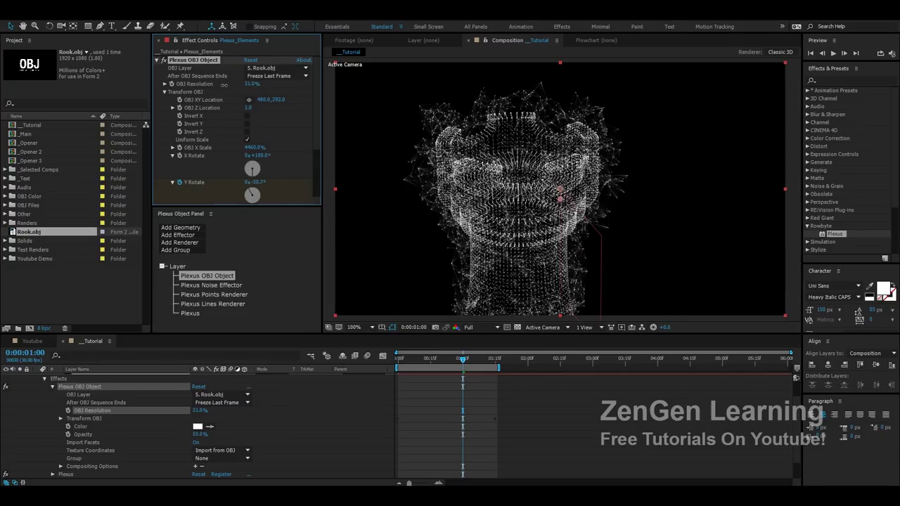
pyautogui.click(477, 413)
pyautogui.press('u')
pyautogui.press('u')
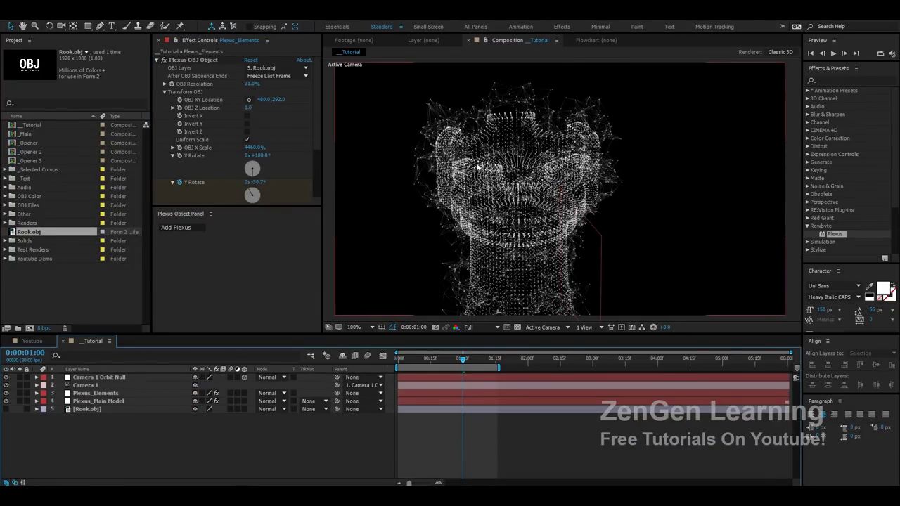
# Preview the rotating rook from the start of the composition.
pyautogui.moveTo(462, 362); pyautogui.dragTo(354, 357)
pyautogui.press('space')
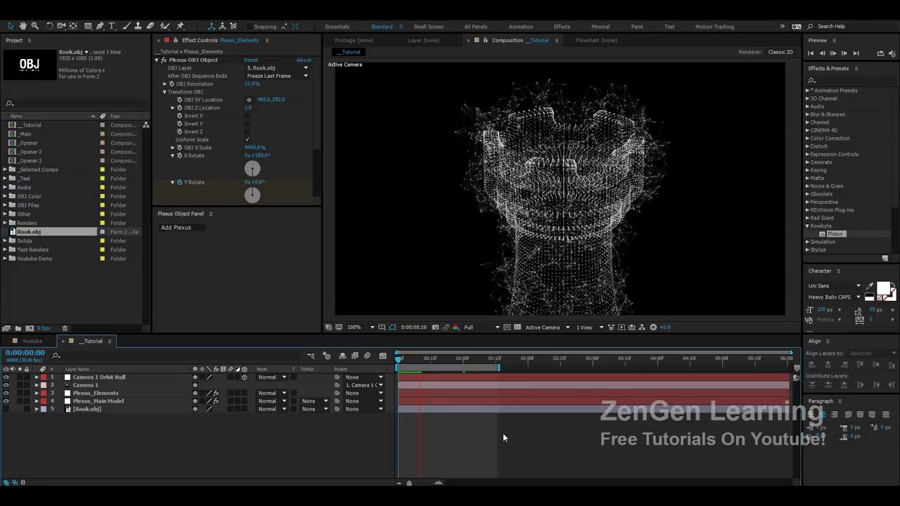
pyautogui.press('space')
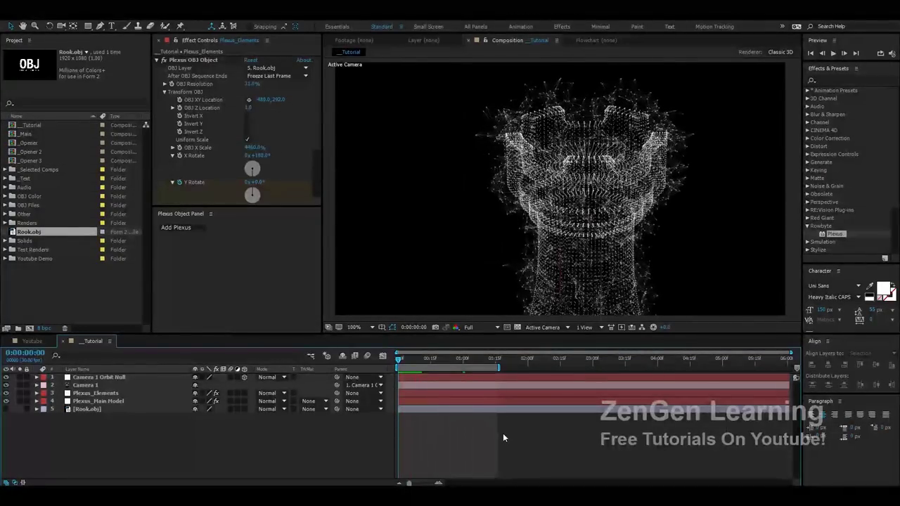
pyautogui.press('space')
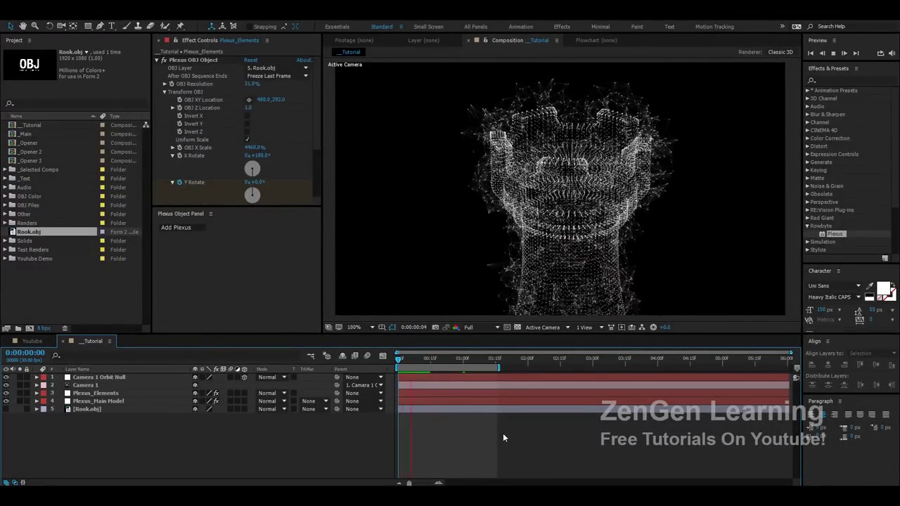
pyautogui.press('space')
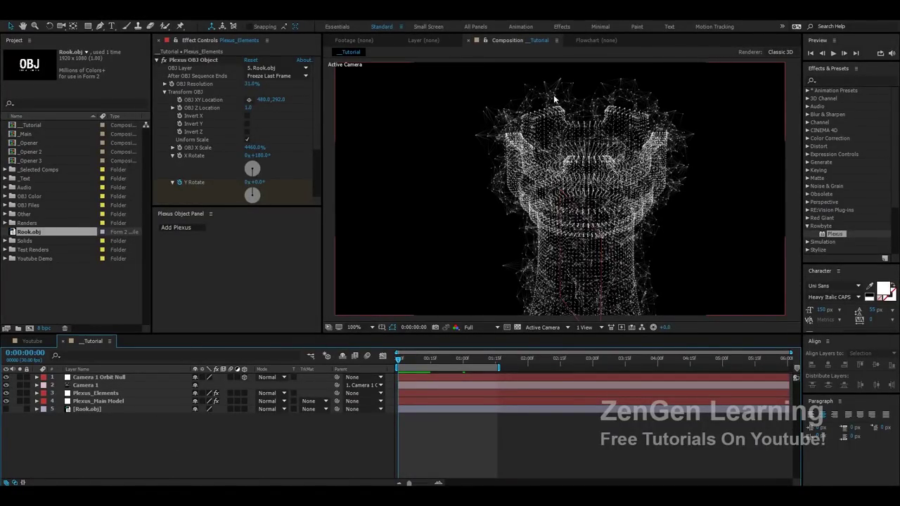
# Add the expression time*5 to the Noise Evolution of the Plexus_Elements layer's Noise Effector.
pyautogui.click(127, 394)
pyautogui.click(206, 287)
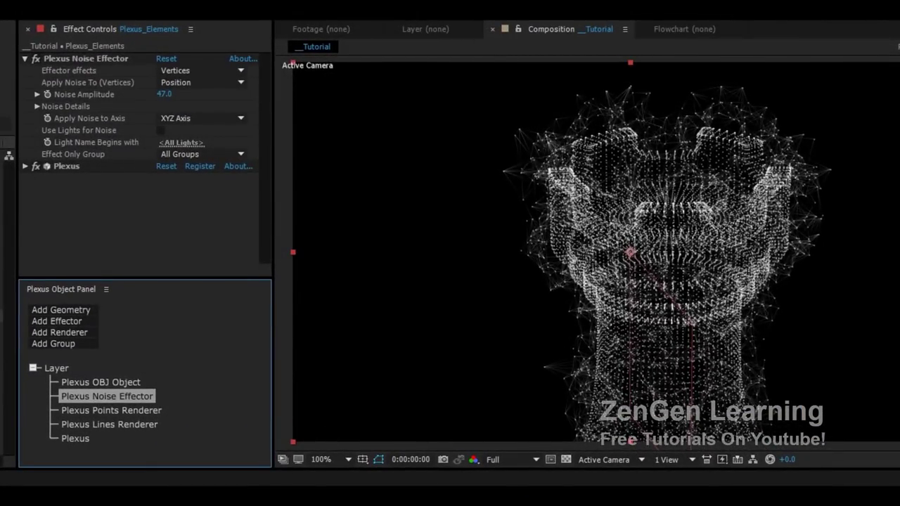
pyautogui.click(36, 95)
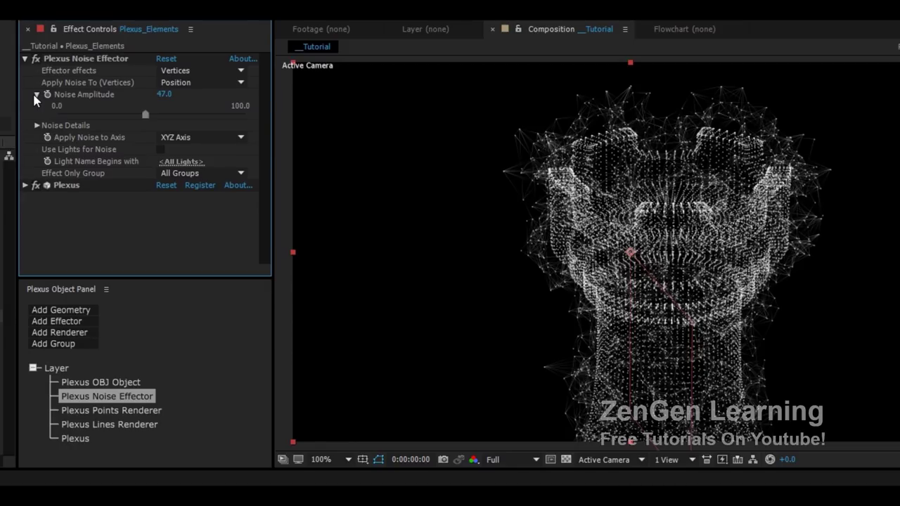
pyautogui.click(36, 95)
pyautogui.click(35, 106)
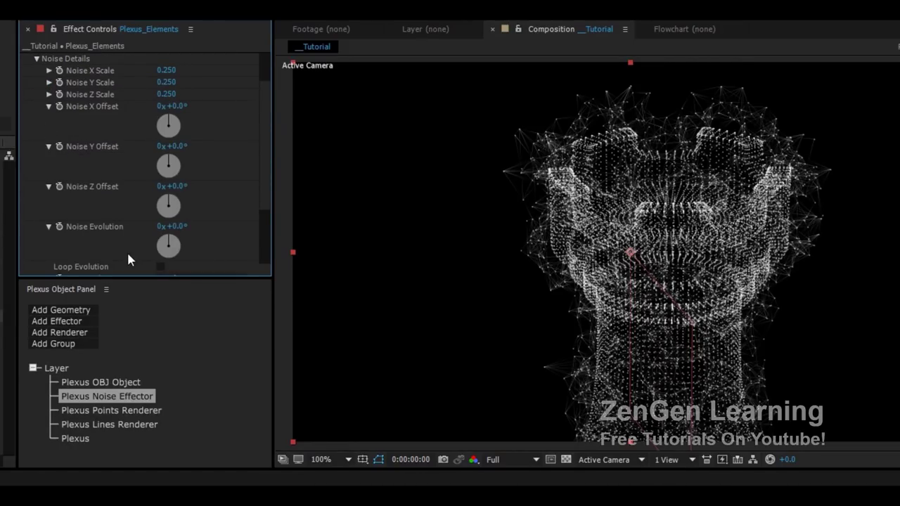
pyautogui.scroll(-2, 128, 255)
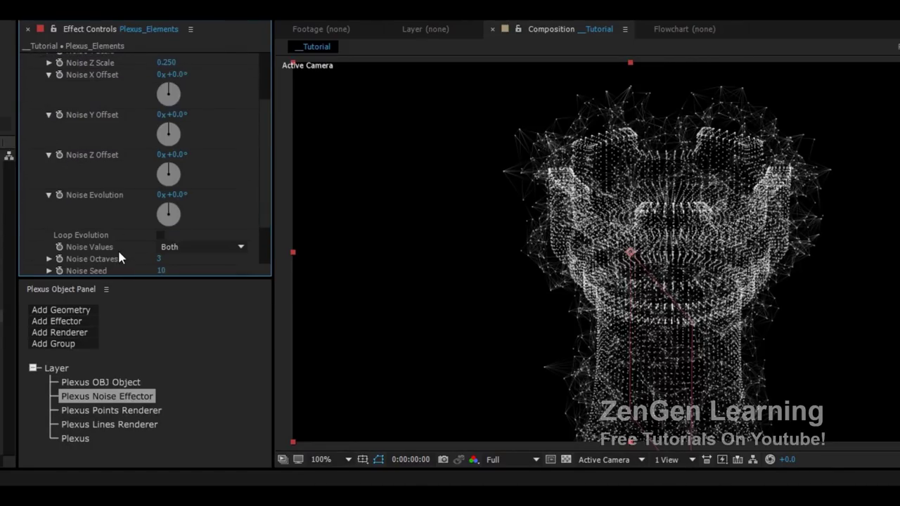
pyautogui.click(61, 195)
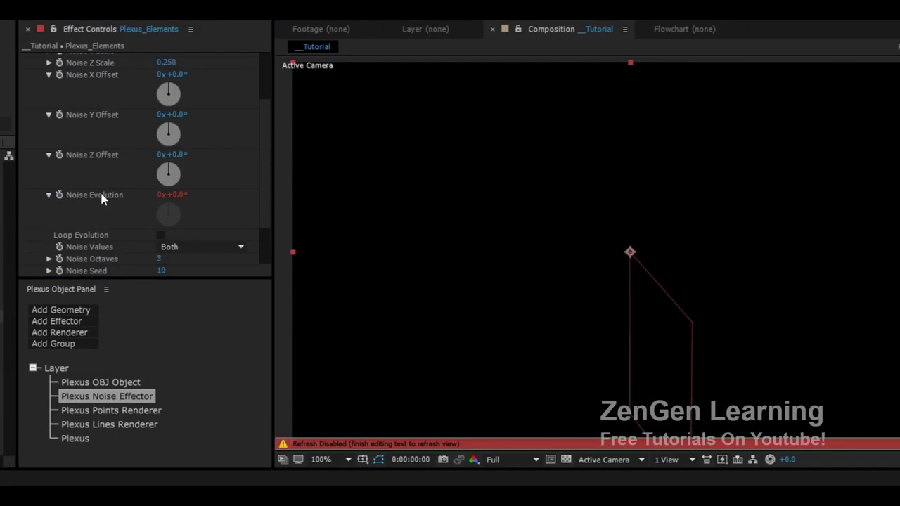
pyautogui.click(100, 197)
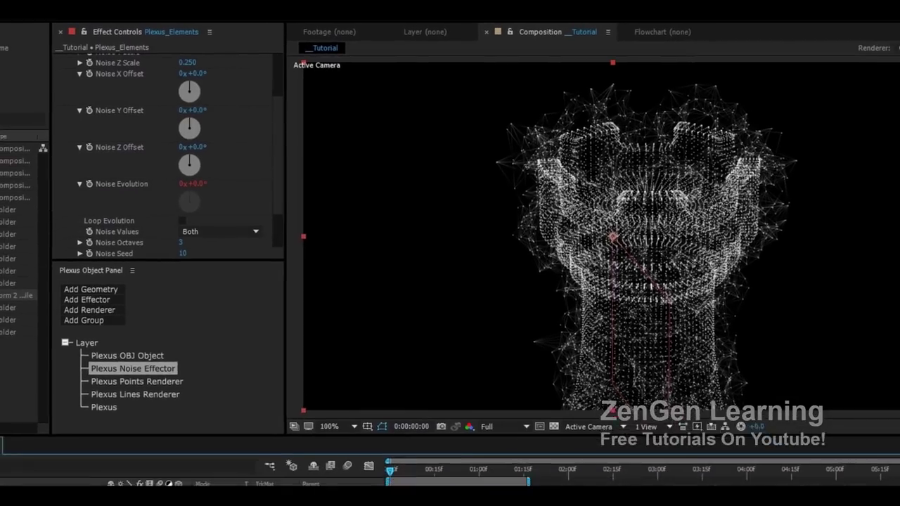
pyautogui.click(433, 429)
# Preview the noise evolution from the first frame to judge how fast the scattered elements move.
pyautogui.press('space')
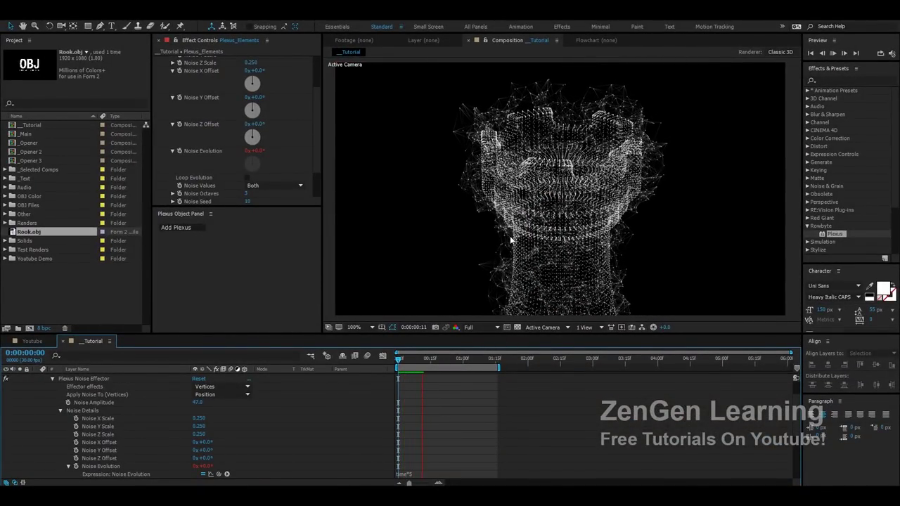
pyautogui.press('space')
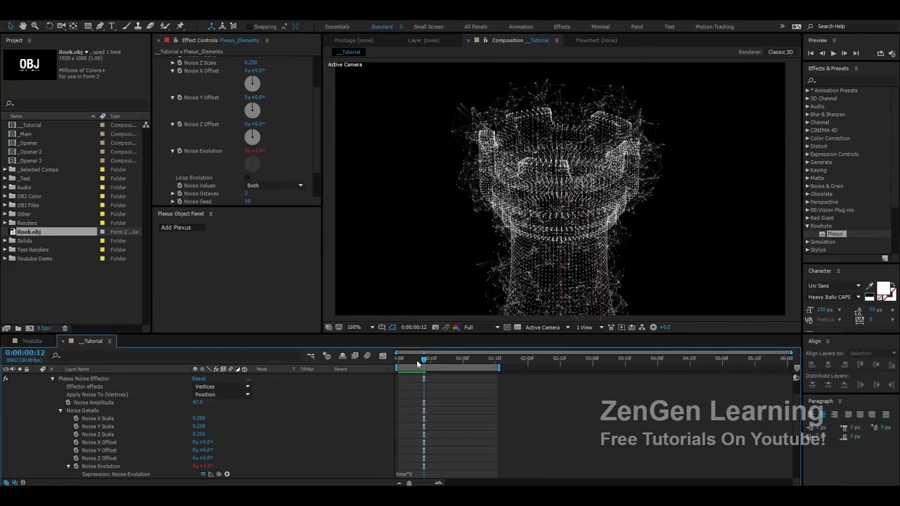
pyautogui.moveTo(417, 361); pyautogui.dragTo(347, 360)
pyautogui.press('space')
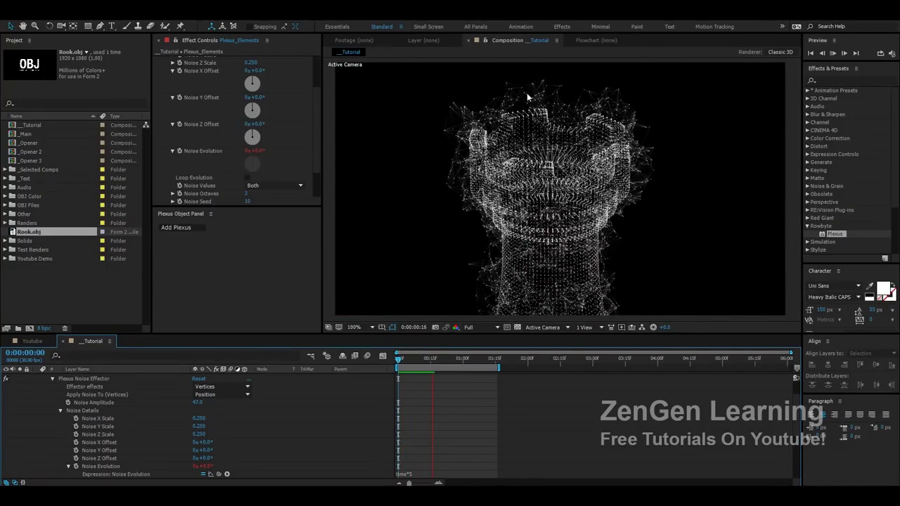
# Change the Noise Evolution expression to time*100, collapse the layer's properties, and check the motion in the running preview.
pyautogui.click(424, 474)
pyautogui.press('BackSpace')
pyautogui.write('10')
pyautogui.click(424, 479)
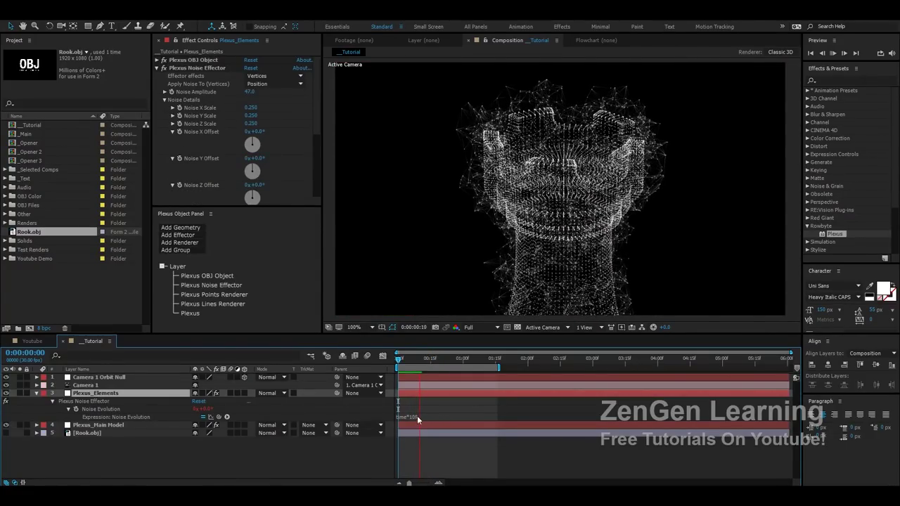
pyautogui.press('u')
pyautogui.press('u')
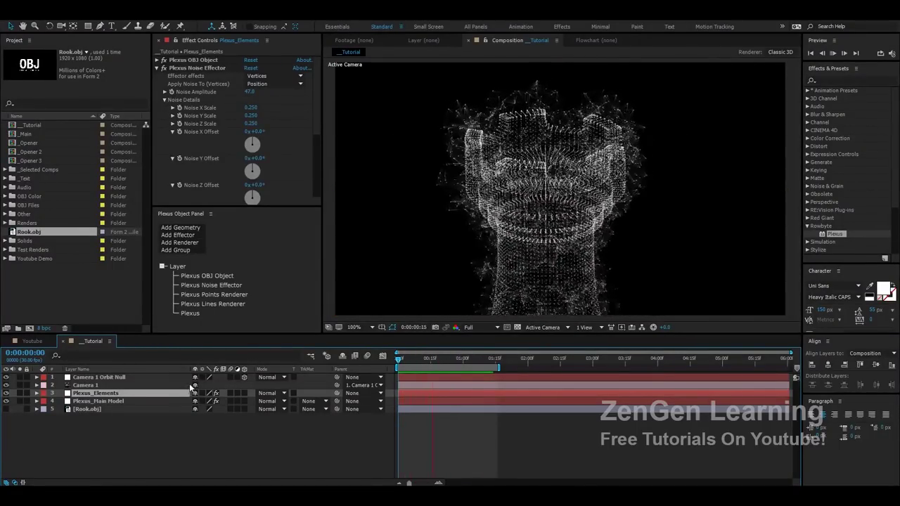
pyautogui.press('space')
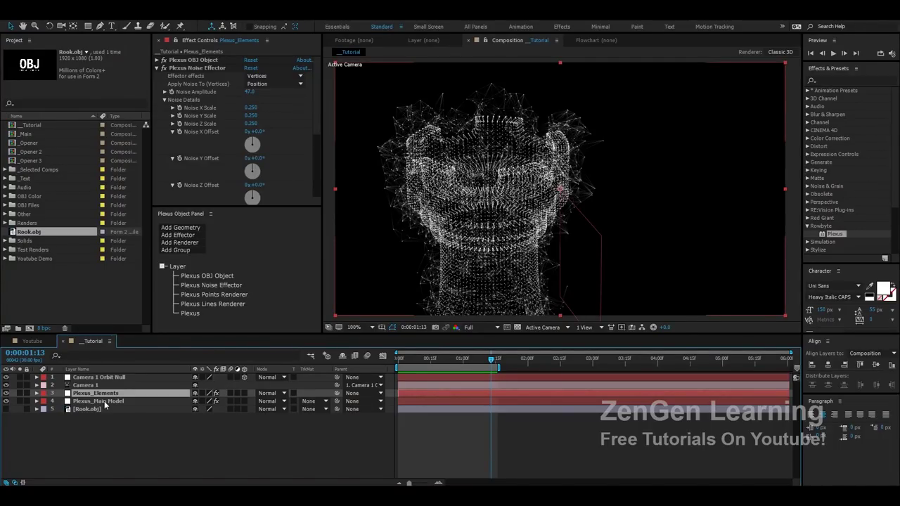
# Examine the finished chess opener in the Youtube composition at about 8 seconds and return to the __Tutorial composition.
pyautogui.press('F2')
pyautogui.click(31, 341)
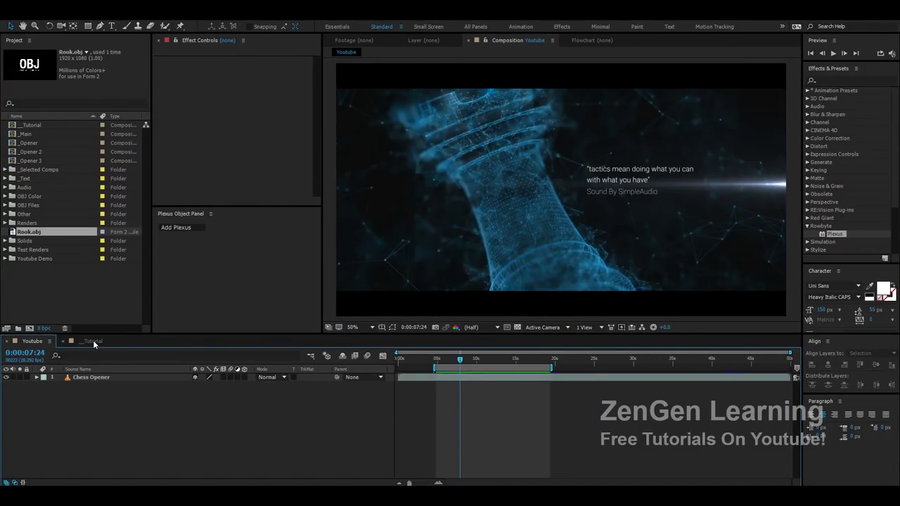
pyautogui.moveTo(459, 366)
pyautogui.mouseDown()
pyautogui.moveTo(446, 363)
pyautogui.moveTo(464, 364)
pyautogui.mouseUp()
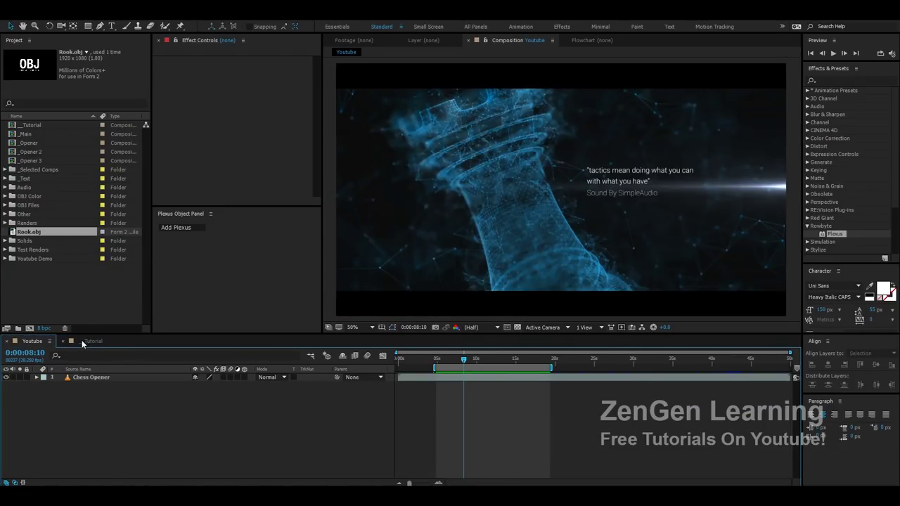
pyautogui.click(82, 343)
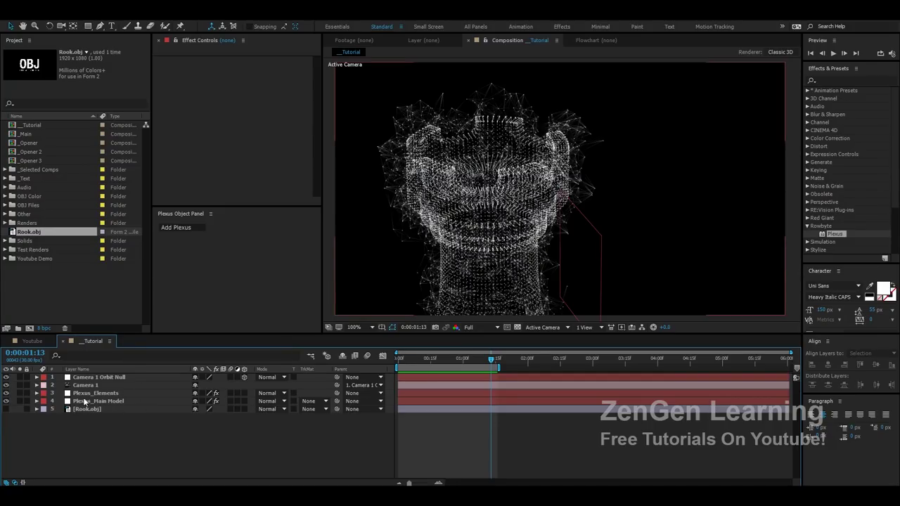
# Duplicate the Plexus_Elements layer as Plexus_BG and place it below the Plexus_Main Model layer.
pyautogui.click(98, 393)
pyautogui.hotkey('ctrl', 'd')
pyautogui.rightClick(120, 396)
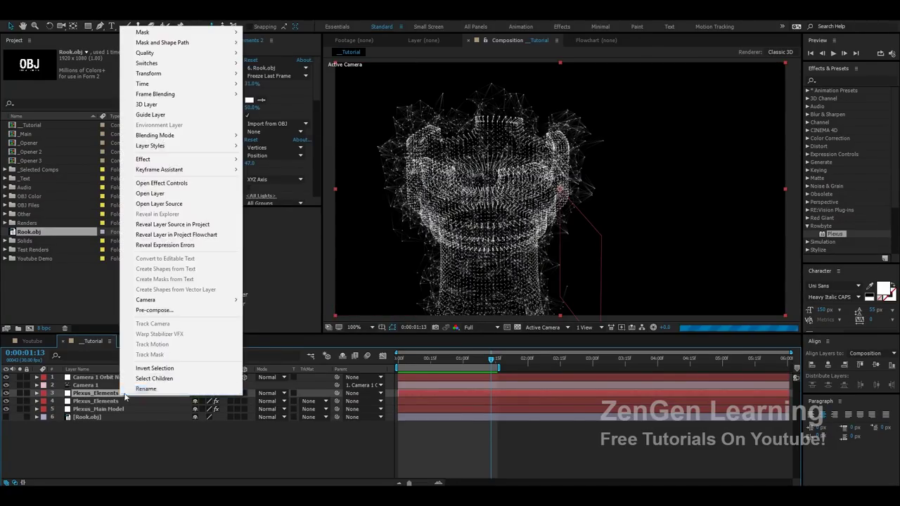
pyautogui.click(141, 398)
pyautogui.moveTo(95, 393); pyautogui.dragTo(167, 393)
pyautogui.write('BG')
pyautogui.press('Return')
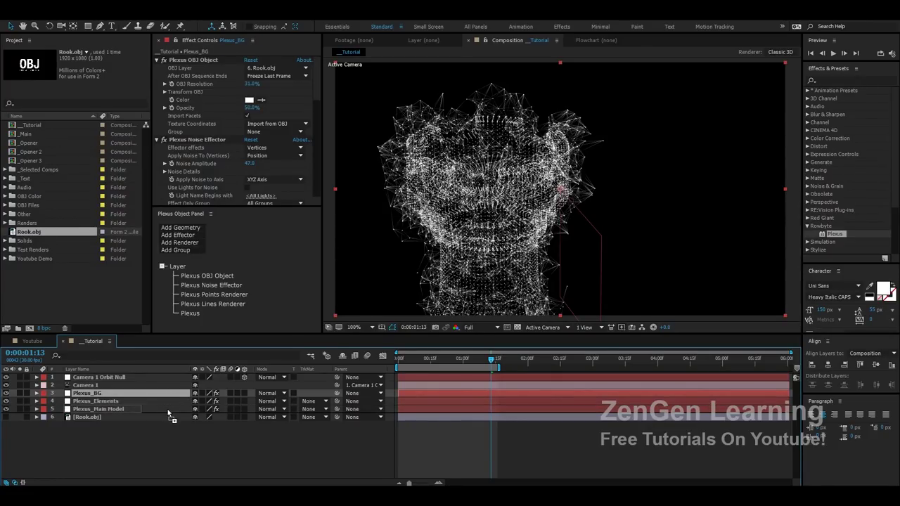
pyautogui.moveTo(169, 414); pyautogui.dragTo(169, 413)
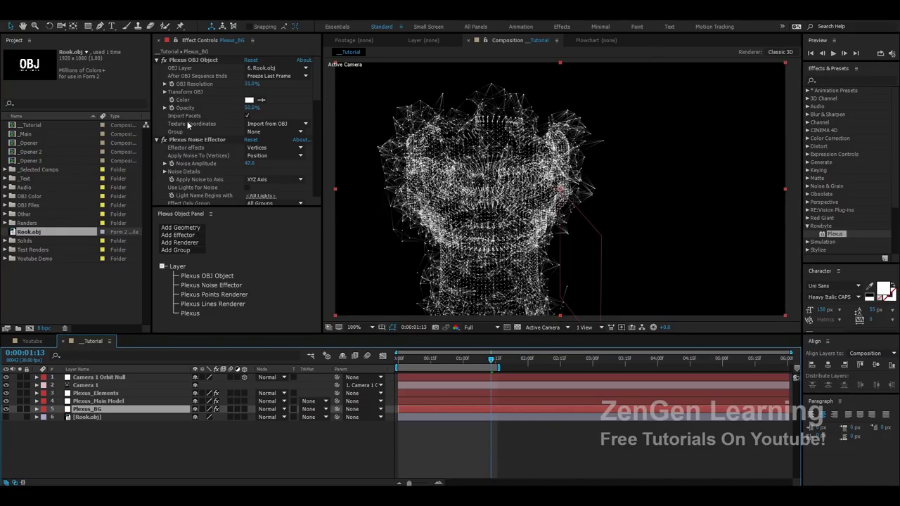
# Enlarge the Plexus_BG layer's rook by setting its OBJ Scale to 9710%.
pyautogui.click(211, 279)
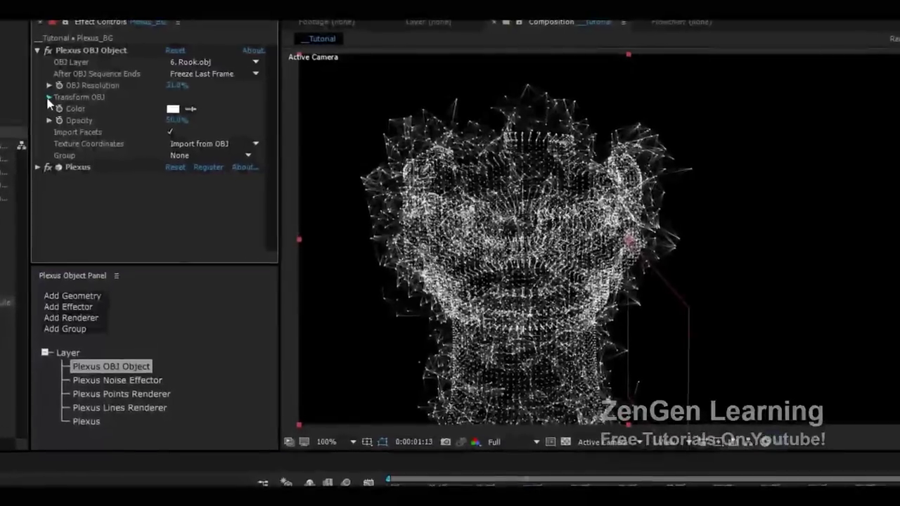
pyautogui.click(165, 92)
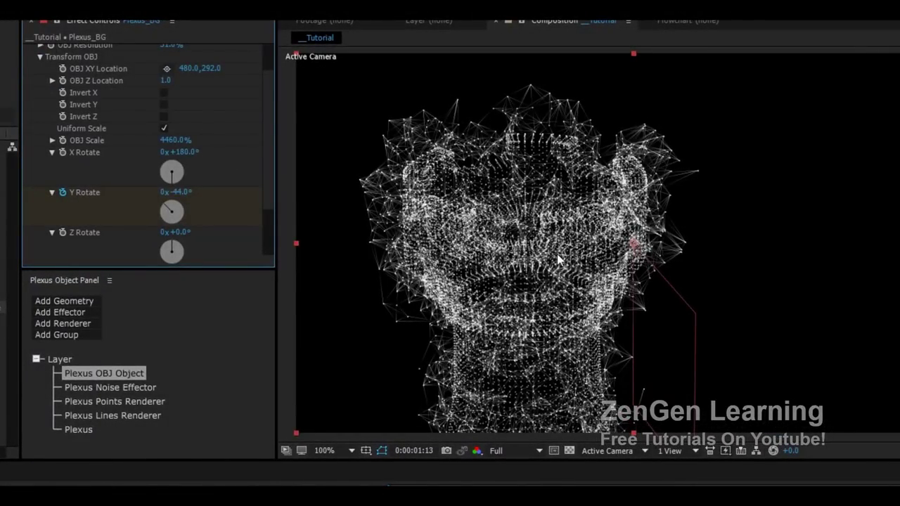
pyautogui.moveTo(174, 138); pyautogui.dragTo(243, 139)
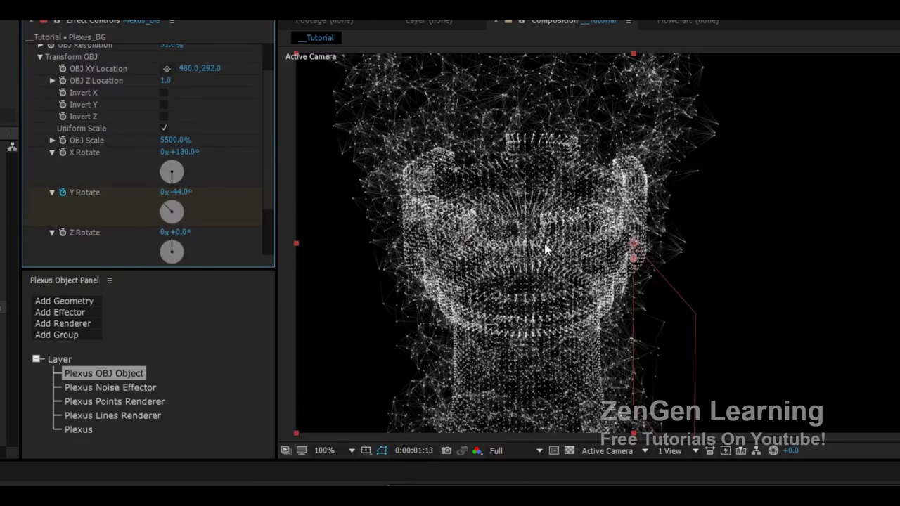
pyautogui.moveTo(167, 142); pyautogui.dragTo(462, 144)
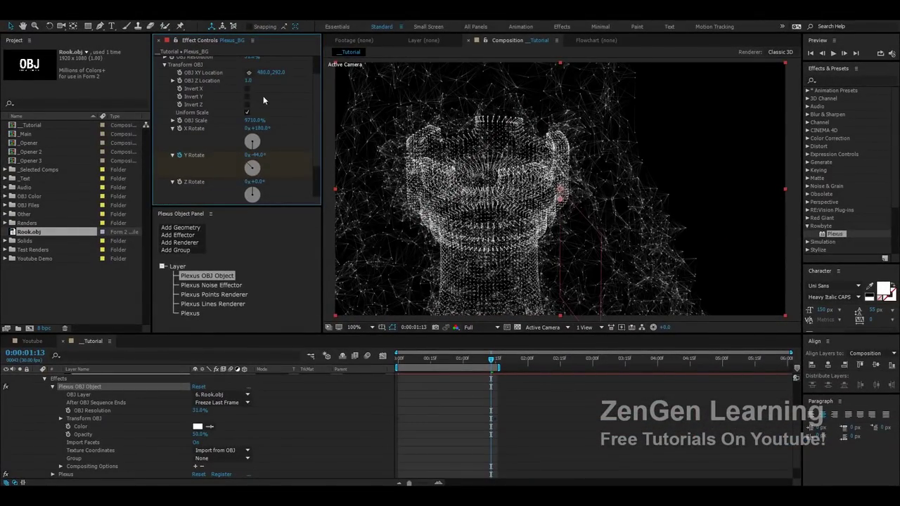
# Set the Plexus_BG layer's OBJ XY Location to 480, 612 and its OBJ Resolution to 4%.
pyautogui.moveTo(284, 75); pyautogui.dragTo(433, 72)
pyautogui.scroll(2, 282, 139)
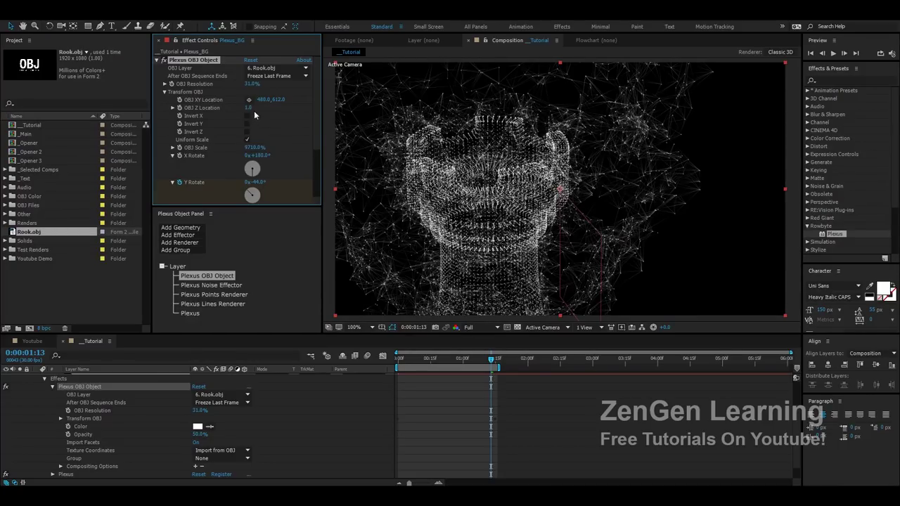
pyautogui.moveTo(250, 85); pyautogui.dragTo(237, 85)
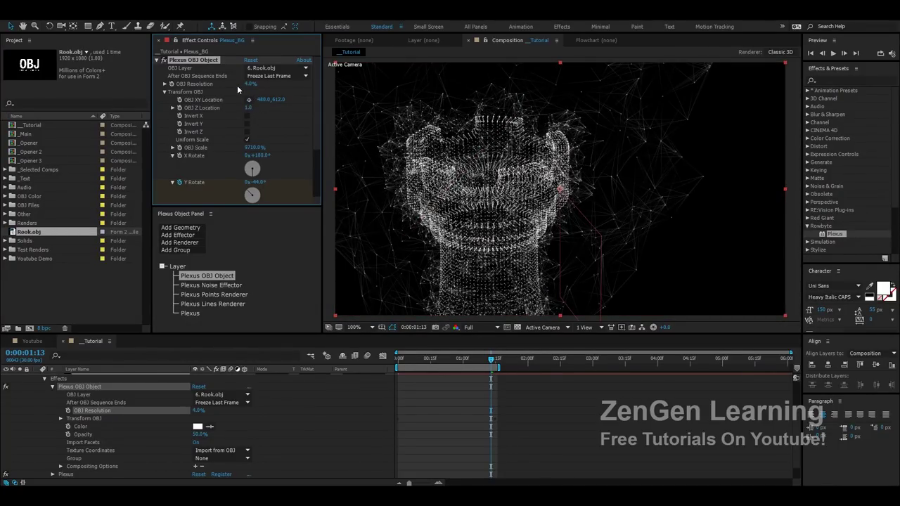
# Set the Plexus_BG layer's OBJ Resolution to 3%, collapse the layers' properties and preview the animation.
pyautogui.click(251, 83)
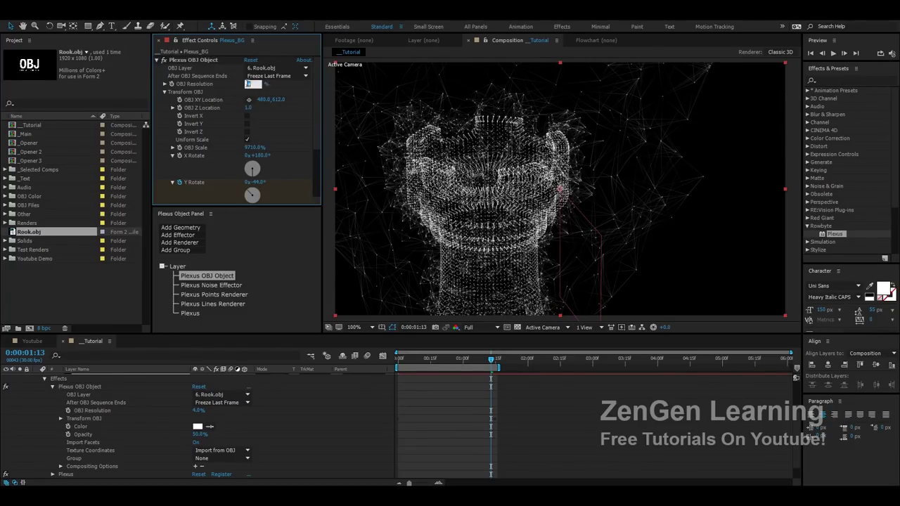
pyautogui.click(319, 463)
pyautogui.press('u')
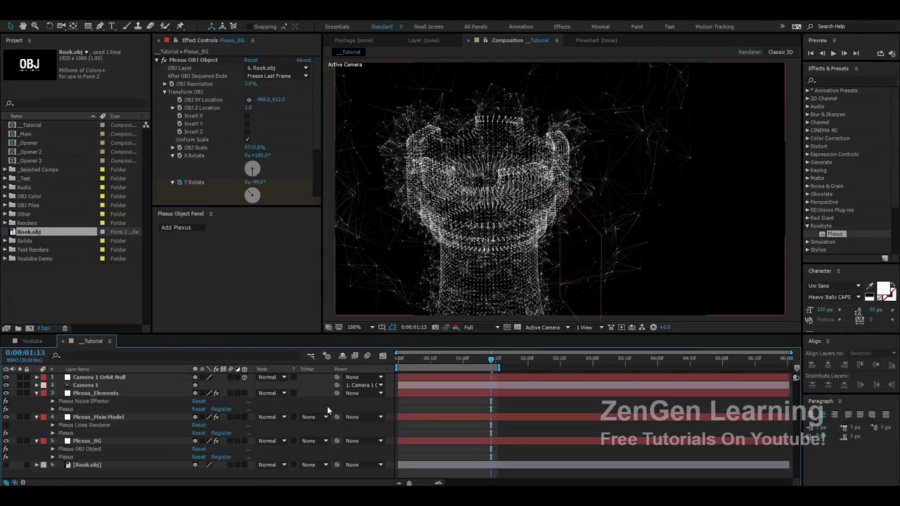
pyautogui.press('u')
pyautogui.press('space')
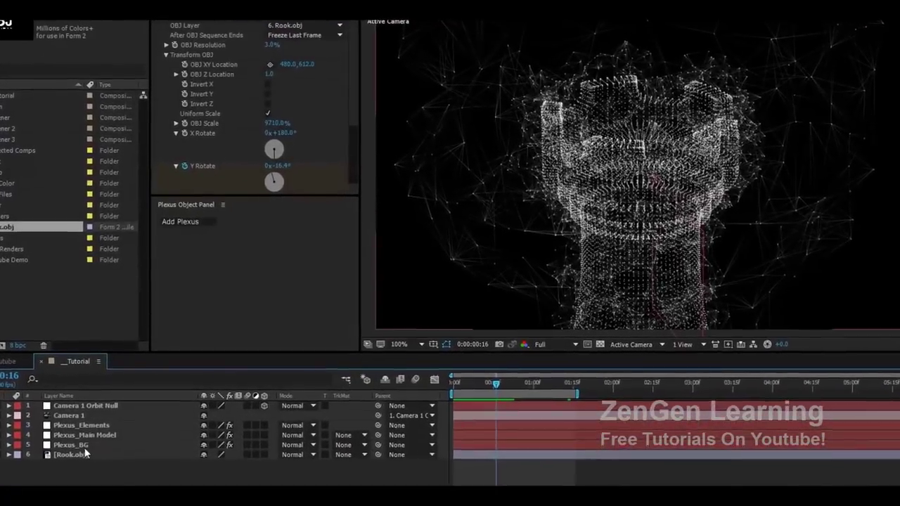
# Enable Unified Rendering in the Plexus_BG layer's main Plexus effect.
pyautogui.click(104, 410)
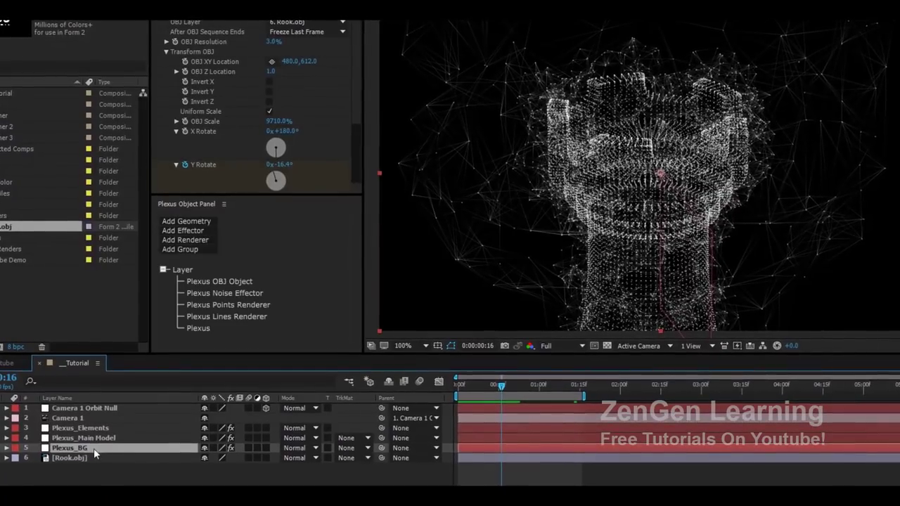
pyautogui.click(198, 328)
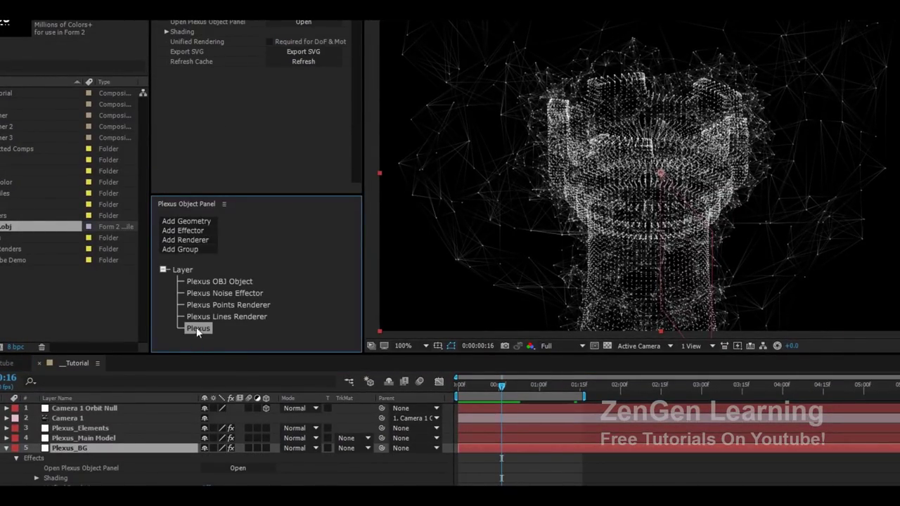
pyautogui.click(86, 450)
pyautogui.press('e')
pyautogui.press('e')
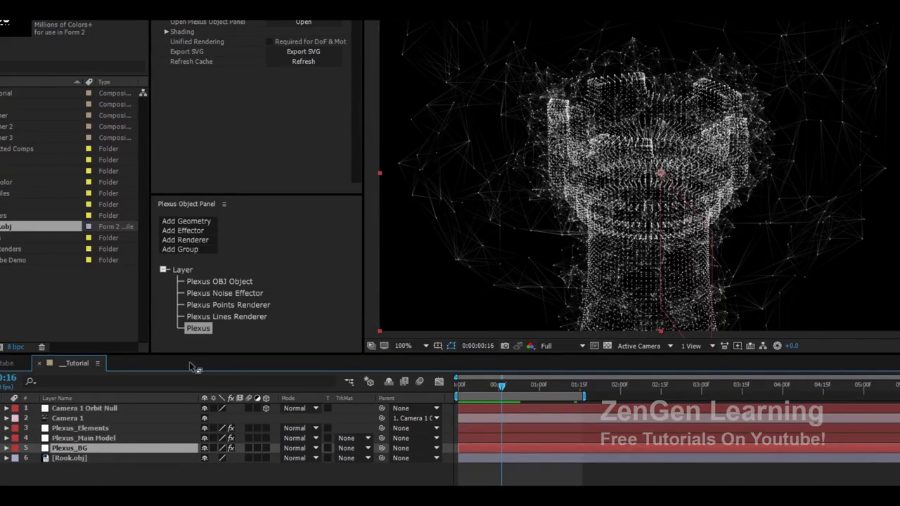
pyautogui.click(199, 333)
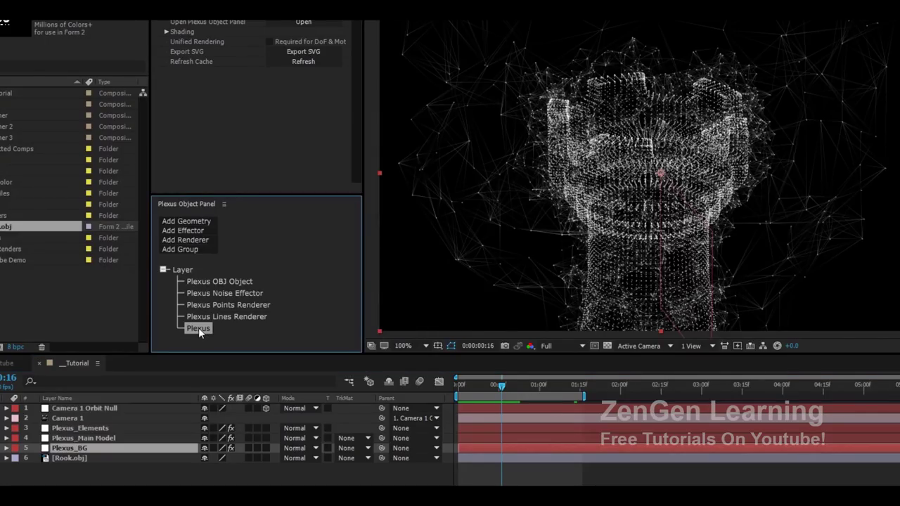
pyautogui.click(270, 41)
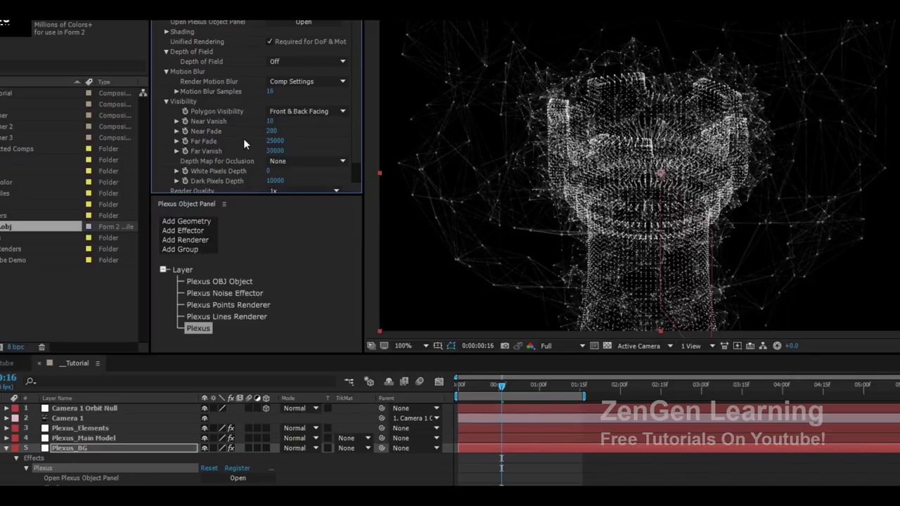
# Set the Plexus_BG layer's Plexus Depth of Field to Camera Settings.
pyautogui.press('space')
pyautogui.moveTo(492, 137); pyautogui.dragTo(572, 164)
pyautogui.scroll(1, 570, 158)
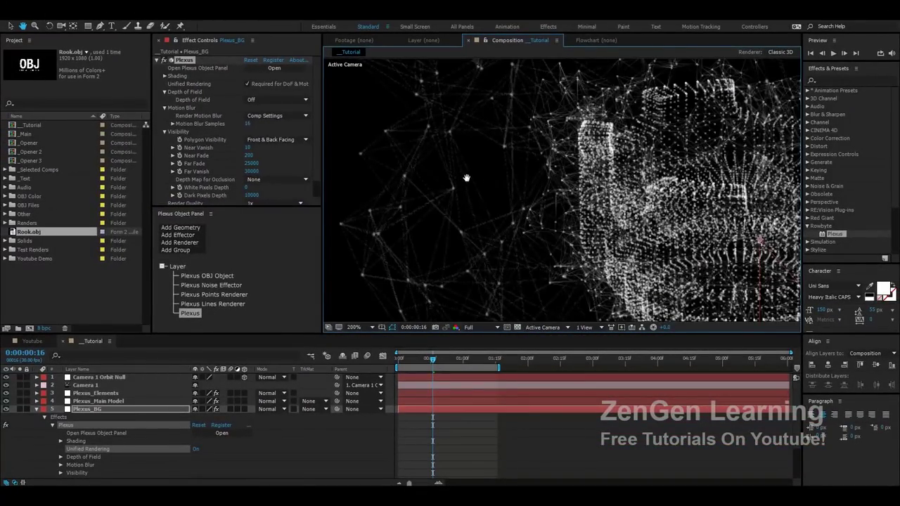
pyautogui.scroll(-2, 466, 178)
pyautogui.press('v')
pyautogui.scroll(-1, 275, 164)
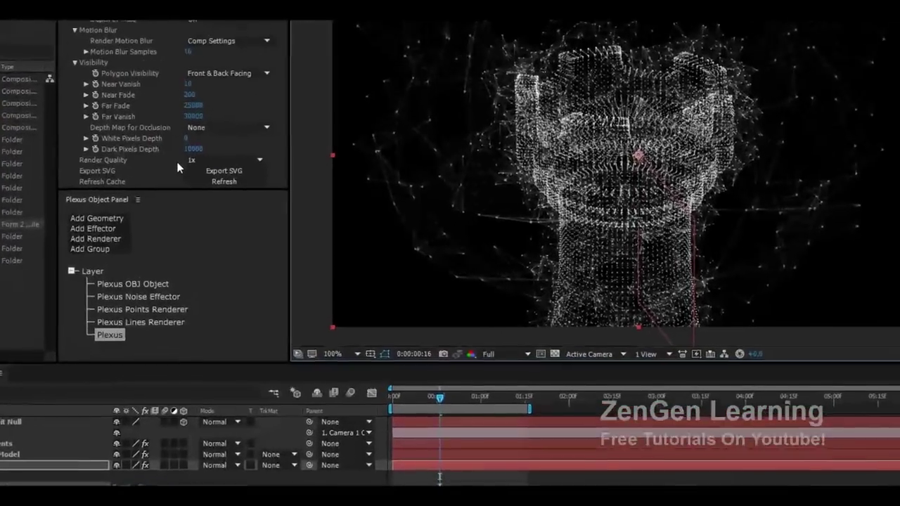
pyautogui.click(248, 186)
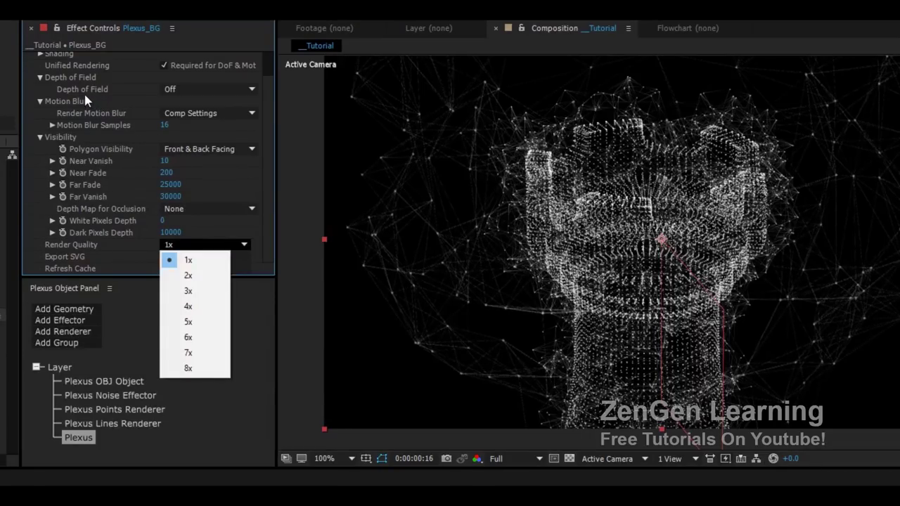
pyautogui.click(209, 89)
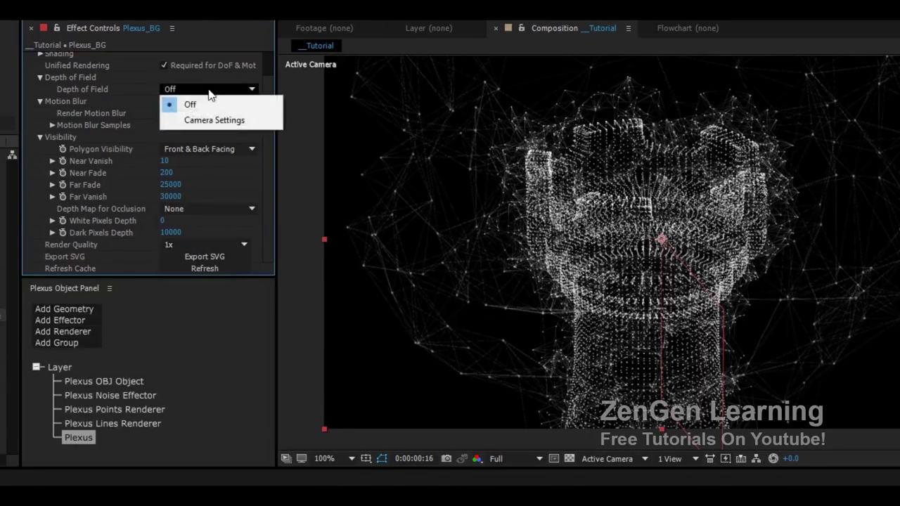
pyautogui.click(201, 123)
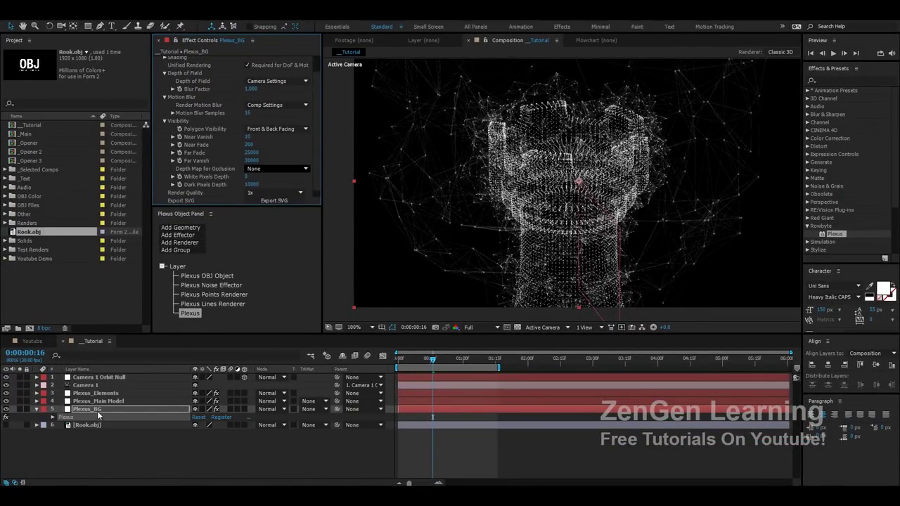
# Reveal Camera 1's camera options and turn on its Depth of Field.
pyautogui.click(93, 387)
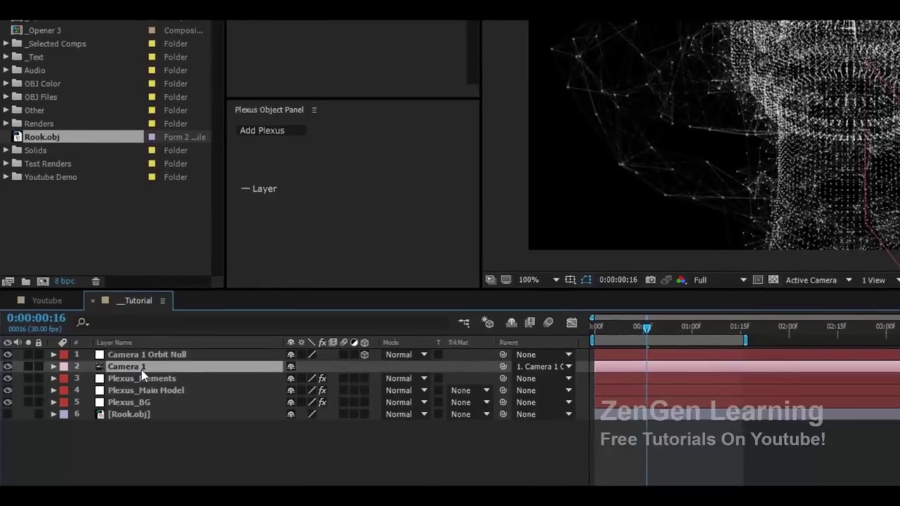
pyautogui.press('a')
pyautogui.press('a')
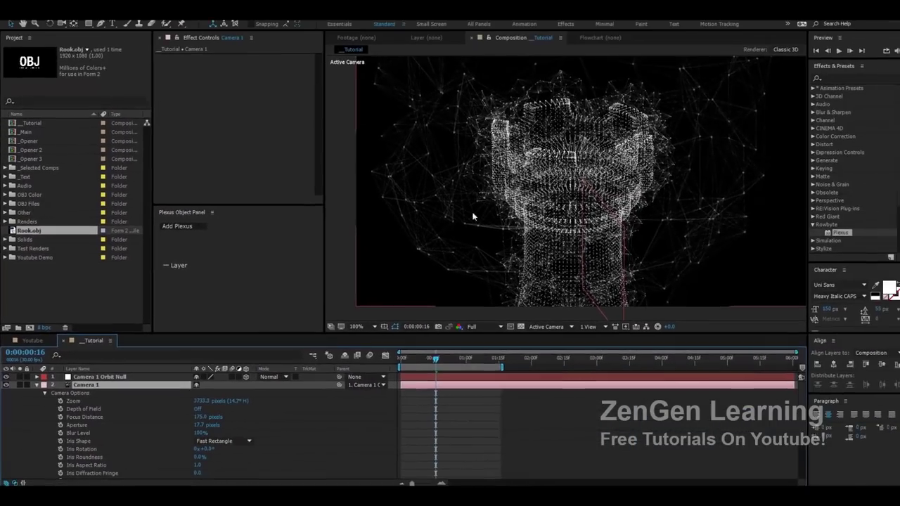
pyautogui.moveTo(511, 190); pyautogui.dragTo(497, 203)
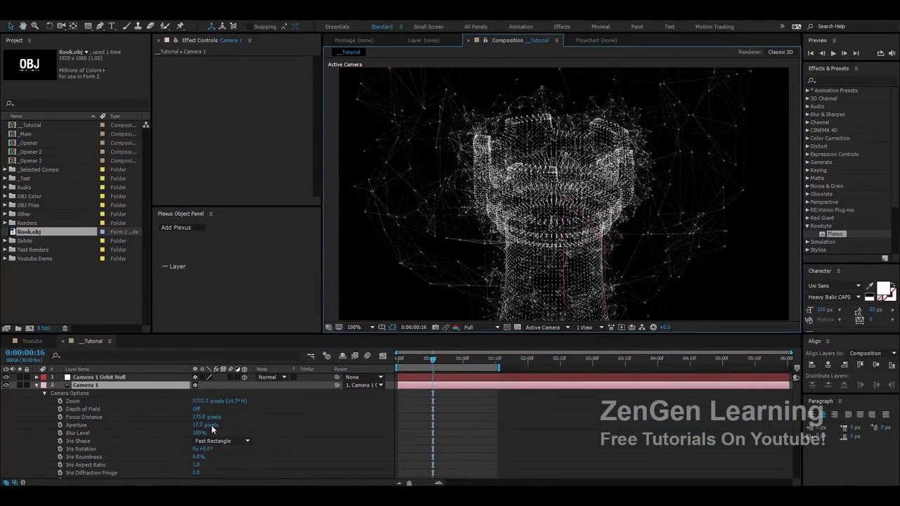
pyautogui.click(197, 410)
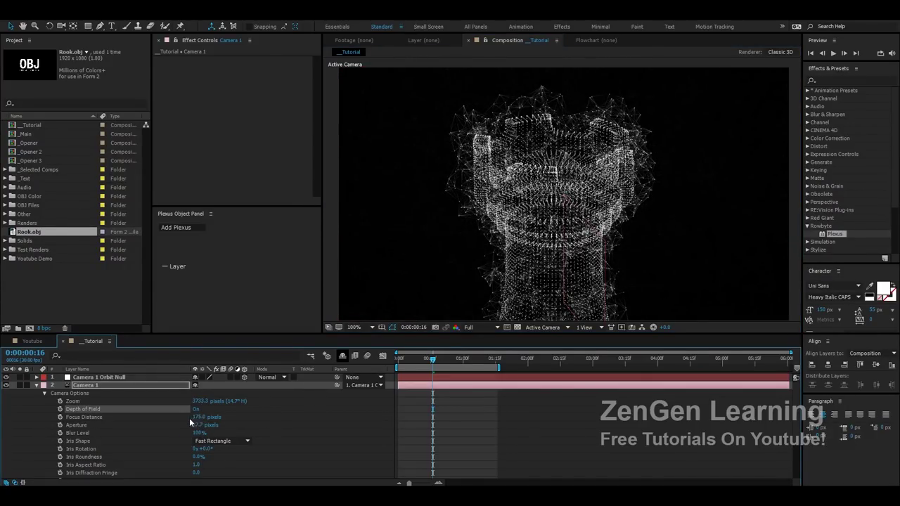
# Try raising Camera 1's Focus Distance gradually to about 1375 pixels.
pyautogui.click(98, 418)
pyautogui.moveTo(188, 417); pyautogui.dragTo(703, 415)
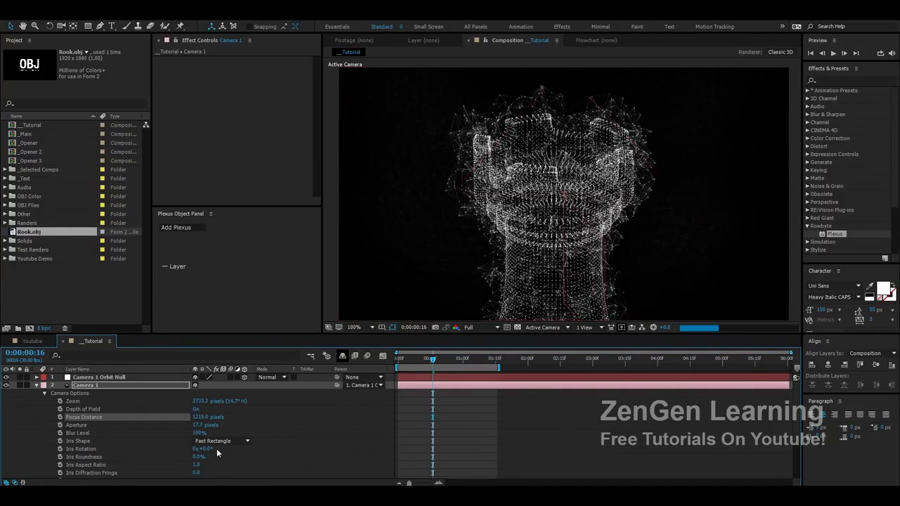
pyautogui.moveTo(200, 418); pyautogui.dragTo(219, 416)
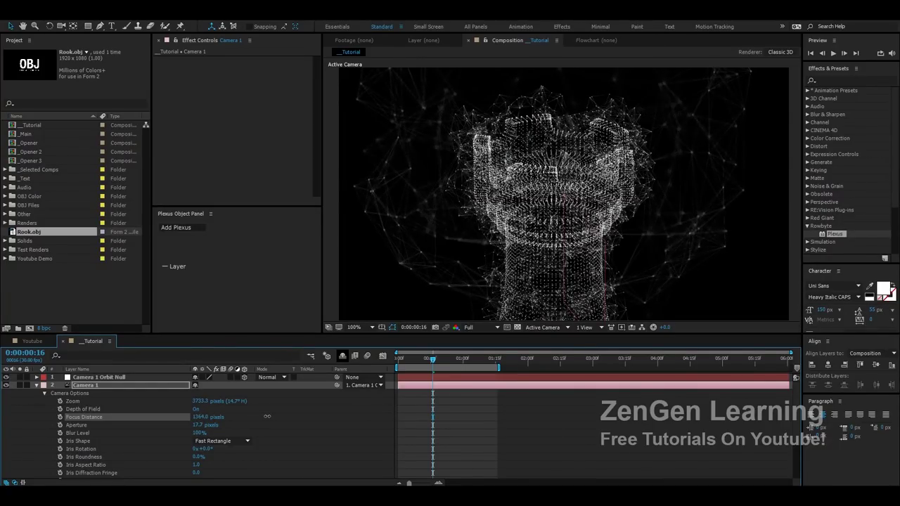
pyautogui.moveTo(248, 416); pyautogui.dragTo(272, 417)
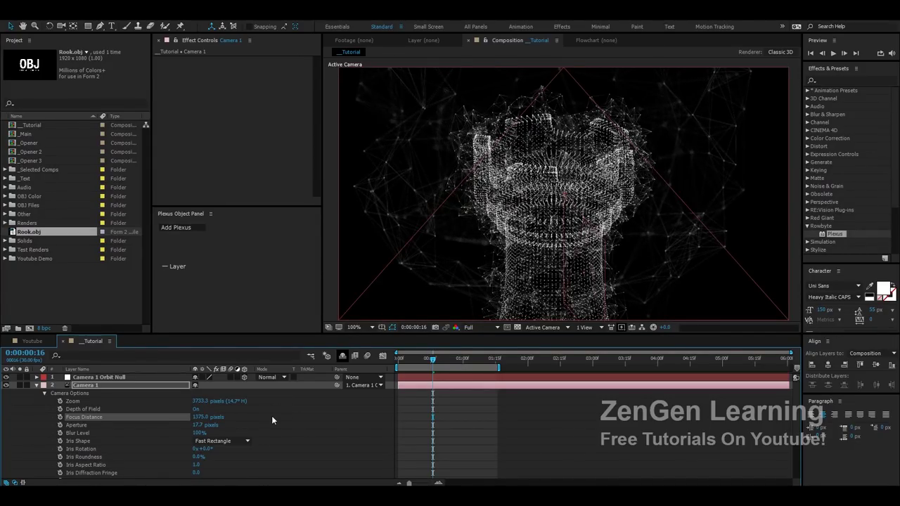
# Set Camera 1's Focus Distance to 1500 pixels and its Aperture to 25 pixels, then collapse the layer's properties.
pyautogui.click(201, 417)
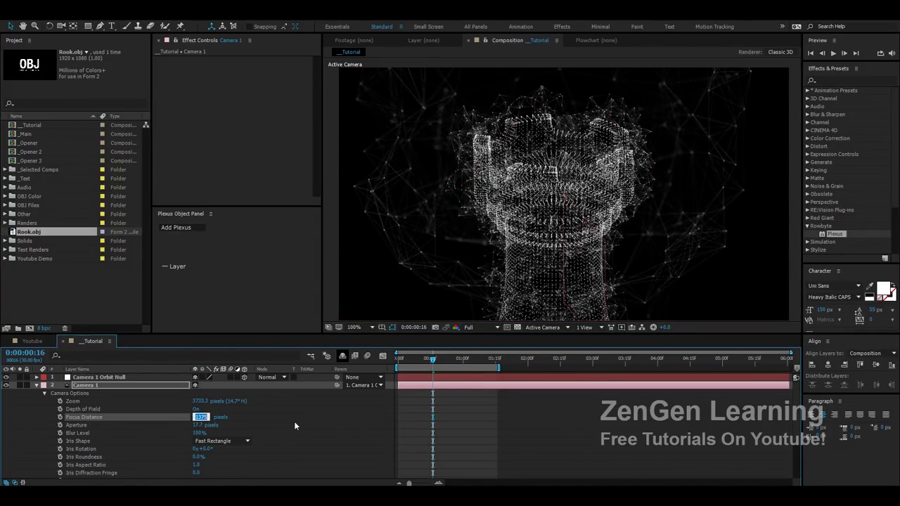
pyautogui.write('1500')
pyautogui.press('Tab')
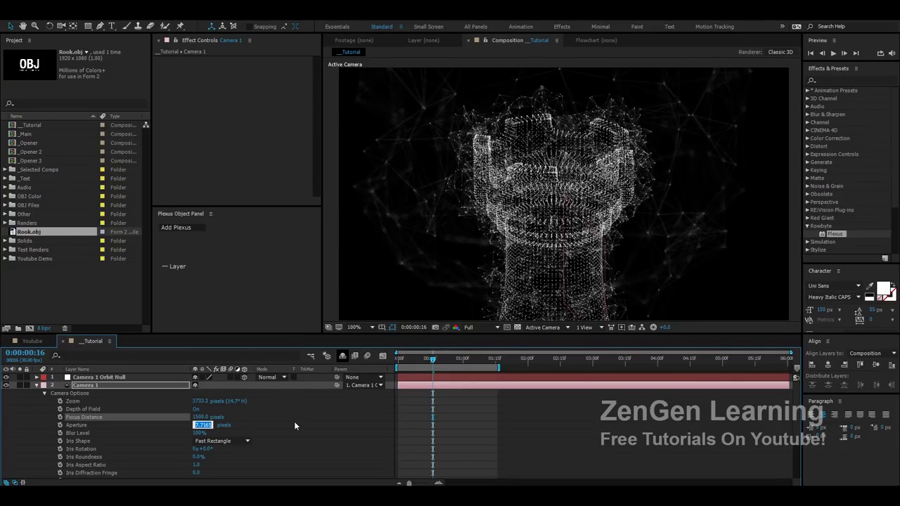
pyautogui.write('25')
pyautogui.press('Return')
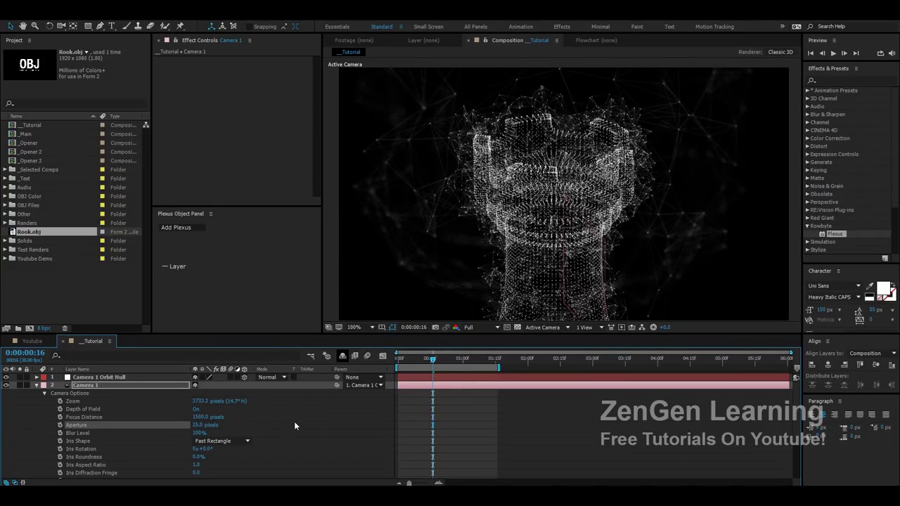
pyautogui.press('F2')
pyautogui.press('u')
pyautogui.press('u')
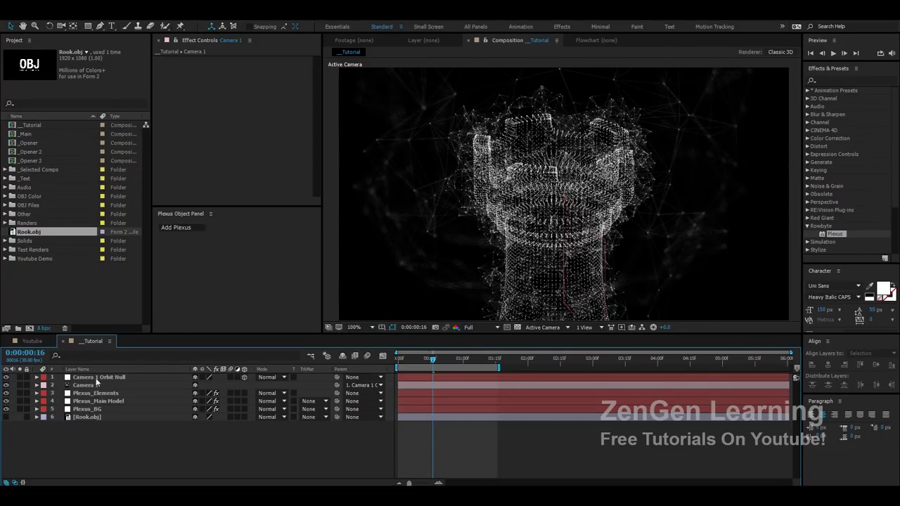
# Enable Unified Rendering on the Plexus_Main Model layer's Plexus effect and set its Depth of Field to Camera Settings.
pyautogui.click(112, 400)
pyautogui.click(190, 303)
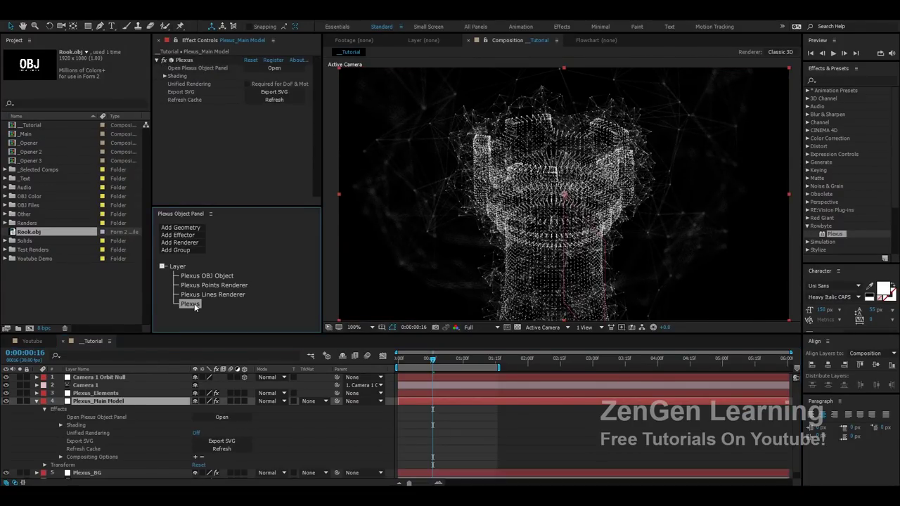
pyautogui.click(259, 85)
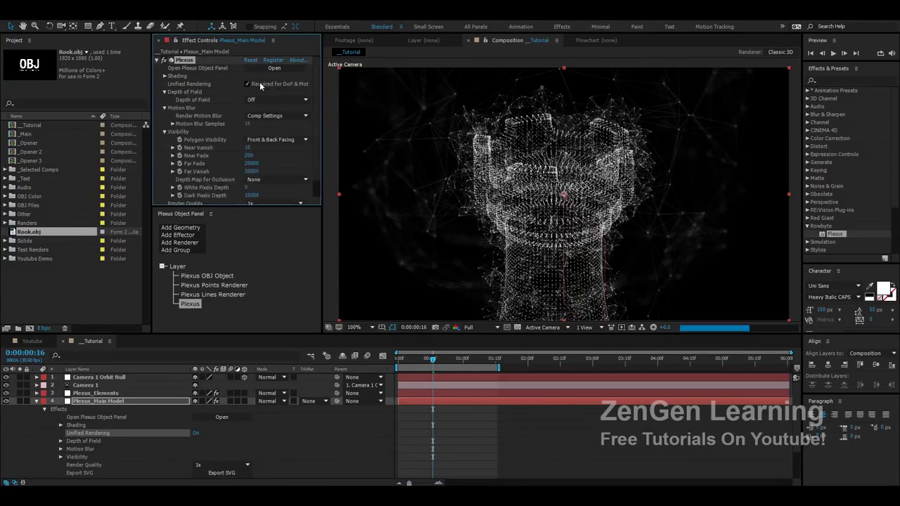
pyautogui.click(267, 99)
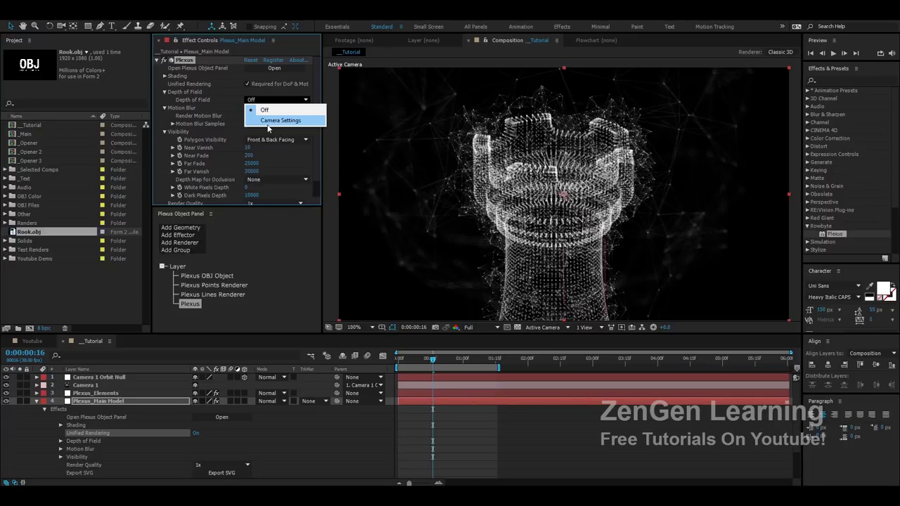
pyautogui.click(268, 123)
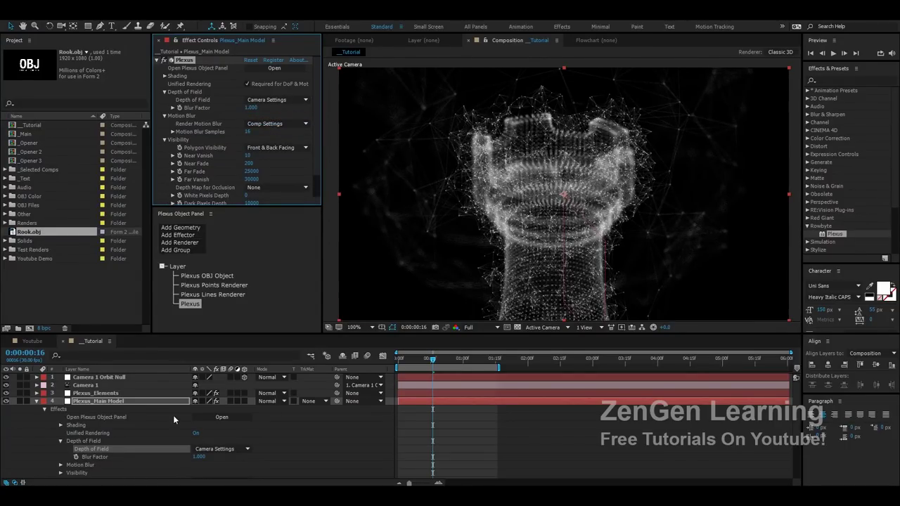
# Start keyframing Camera 1's Focus Distance at the beginning of the composition, 0:00:00:00.
pyautogui.click(86, 386)
pyautogui.press('a')
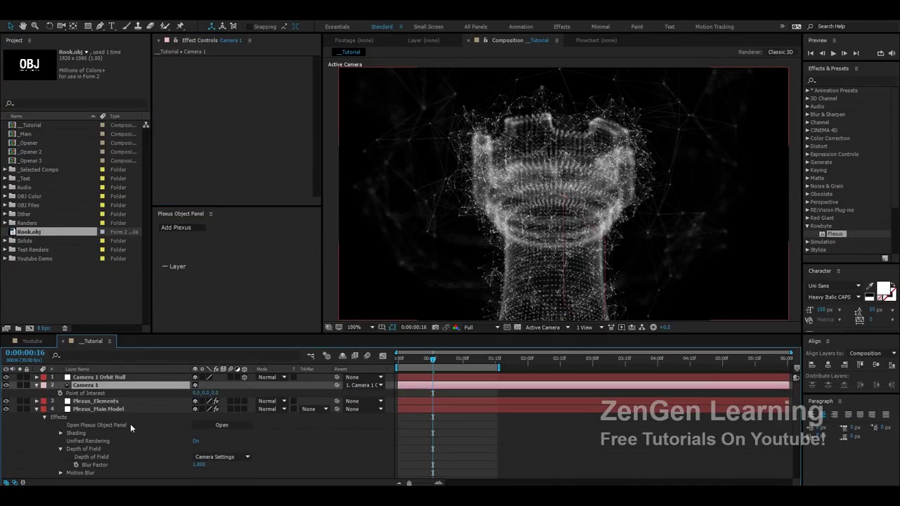
pyautogui.press('a')
pyautogui.press('a')
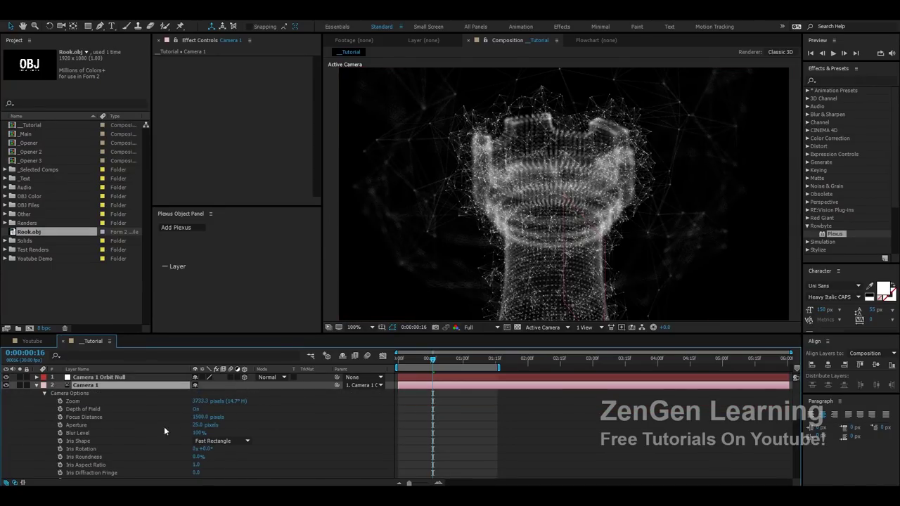
pyautogui.moveTo(50, 421); pyautogui.dragTo(94, 424)
pyautogui.press('F2')
pyautogui.moveTo(424, 362); pyautogui.dragTo(385, 364)
pyautogui.press('Home')
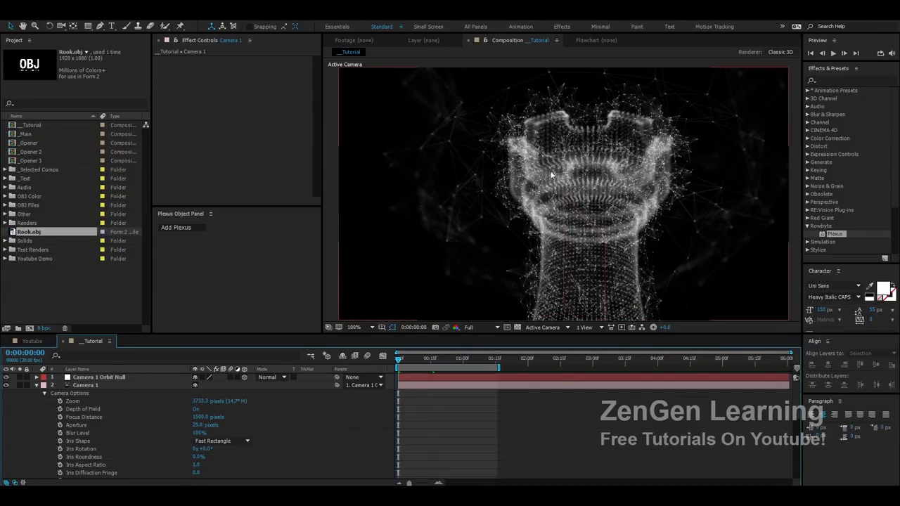
pyautogui.click(60, 417)
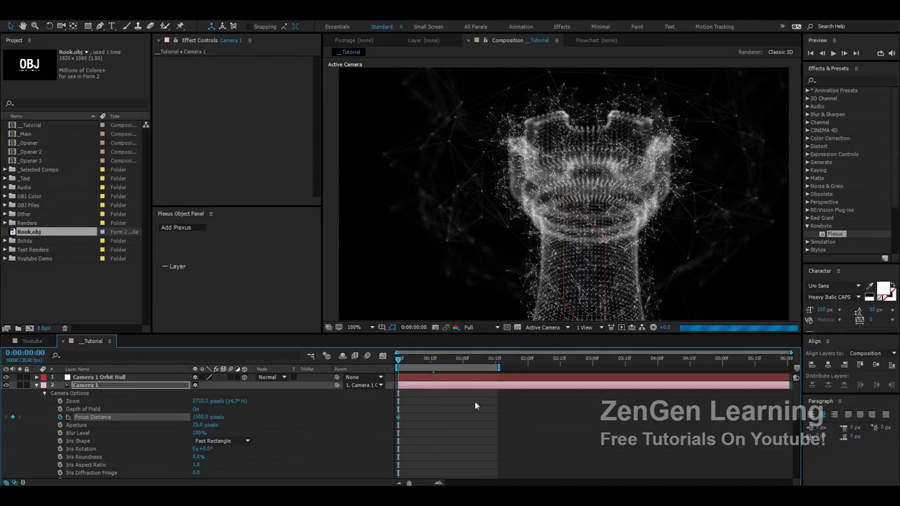
# Add a second Focus Distance keyframe on Camera 1 at 0:00:01:15 with a value of about 1326 pixels.
pyautogui.moveTo(432, 360); pyautogui.dragTo(492, 369)
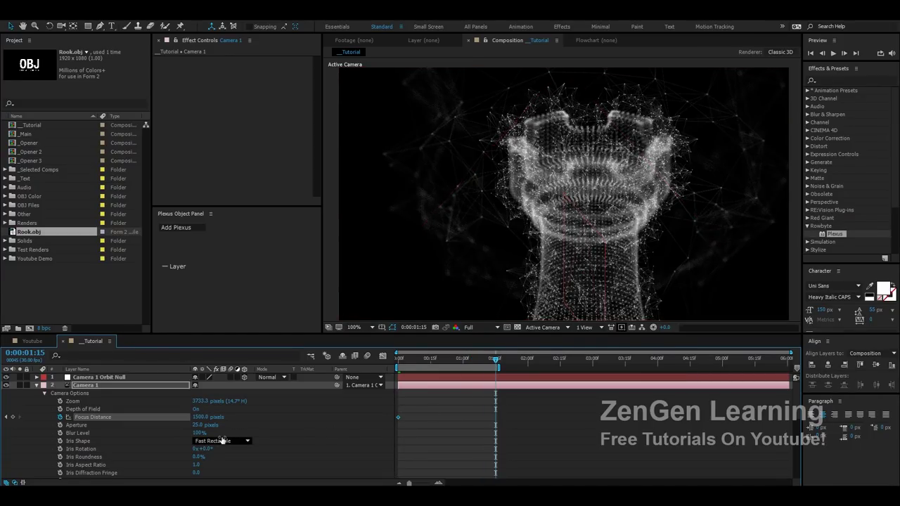
pyautogui.moveTo(204, 416); pyautogui.dragTo(229, 412)
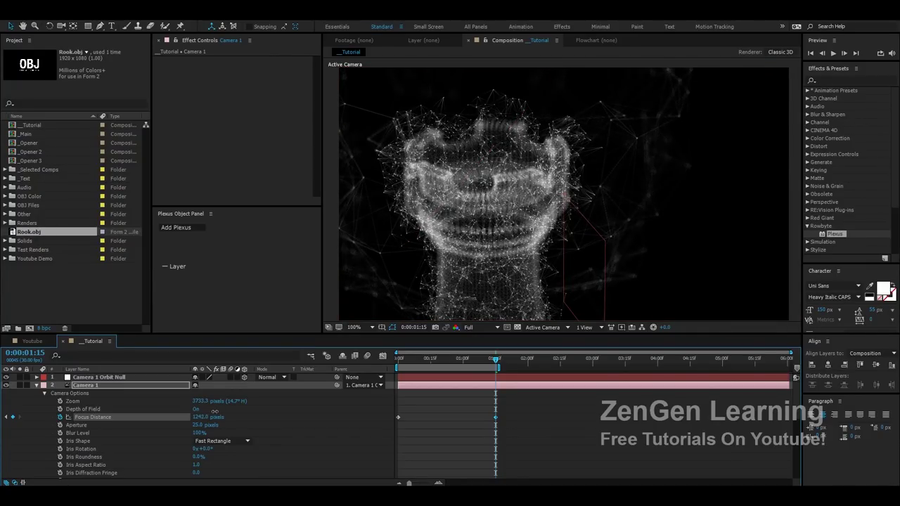
pyautogui.moveTo(230, 411); pyautogui.dragTo(252, 411)
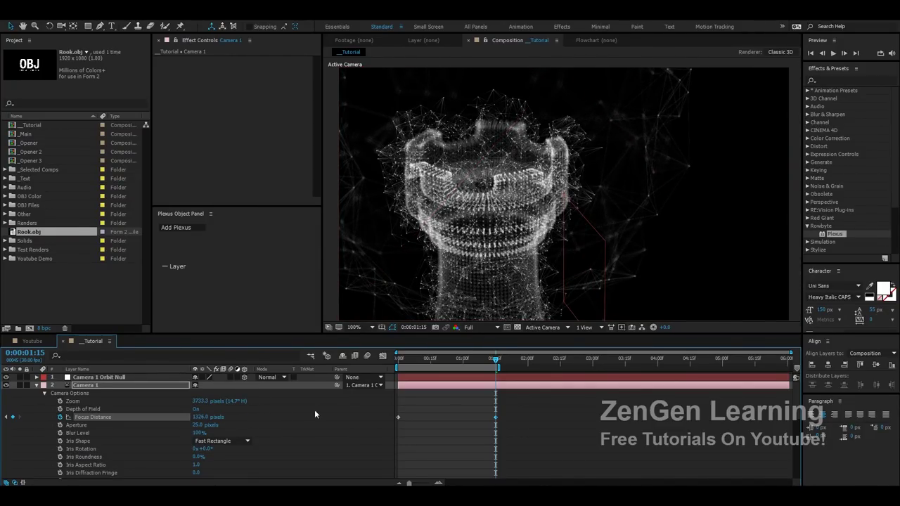
# Collapse Camera 1's properties and return the current time to the start of the composition.
pyautogui.click(416, 413)
pyautogui.press('u')
pyautogui.press('u')
pyautogui.press('Home')
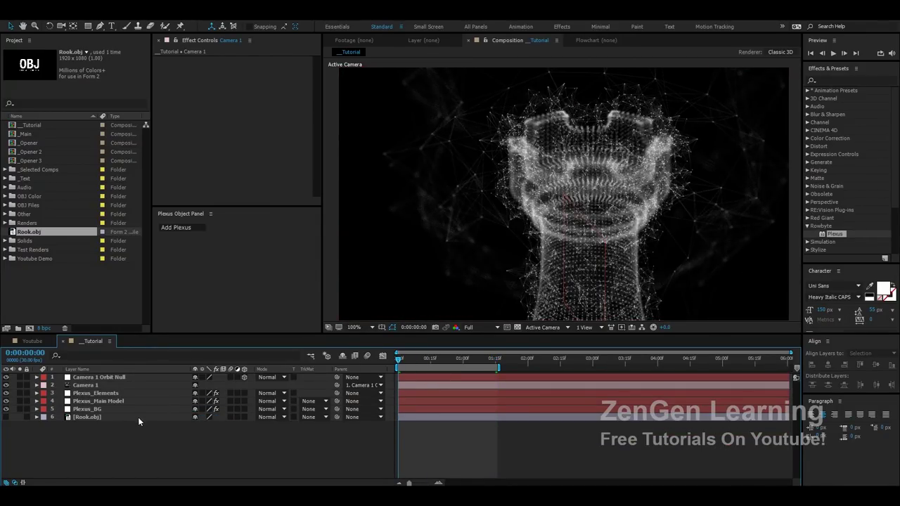
# Enable Unified Rendering on the Plexus_Elements layer's Plexus effect, set its Depth of Field to Camera Settings, and collapse the layer.
pyautogui.click(97, 394)
pyautogui.click(190, 313)
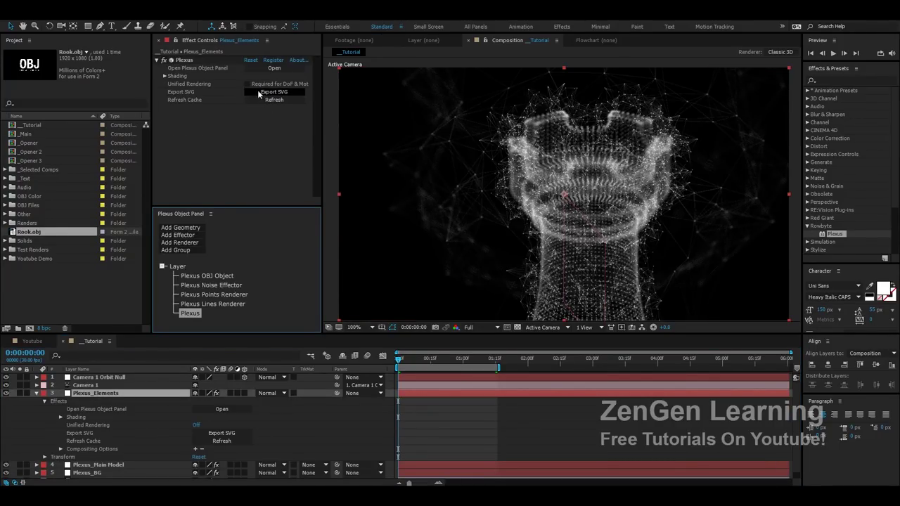
pyautogui.click(258, 87)
pyautogui.click(263, 99)
pyautogui.click(265, 122)
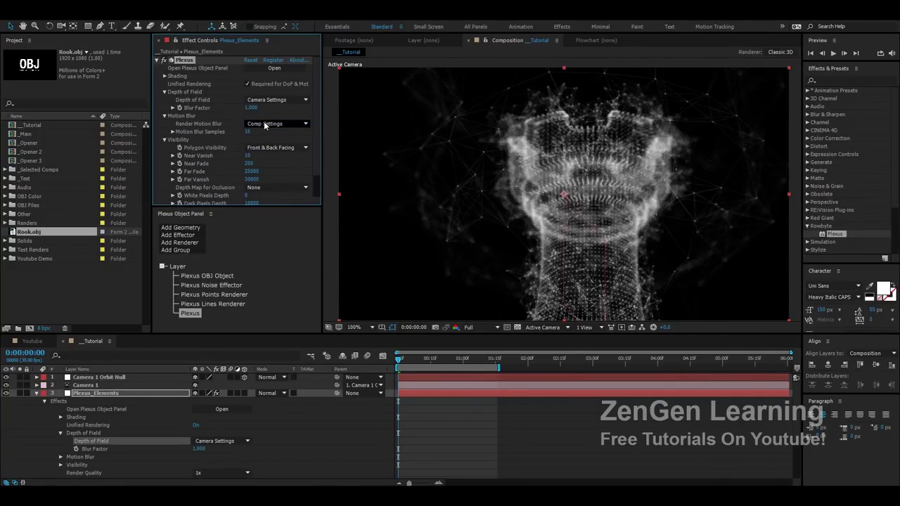
pyautogui.click(444, 426)
pyautogui.press('u')
pyautogui.press('u')
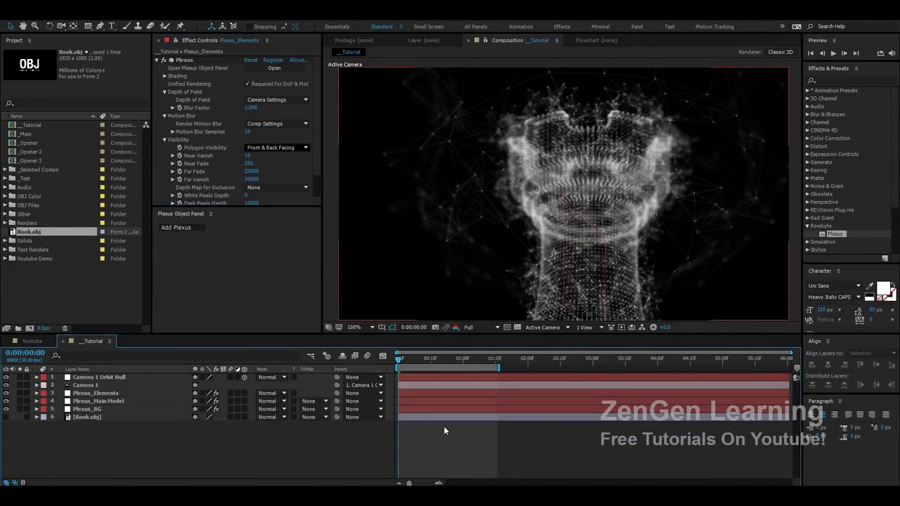
# Preview the __Tutorial composition's work area to check the rook's animated depth of field.
pyautogui.press('k')
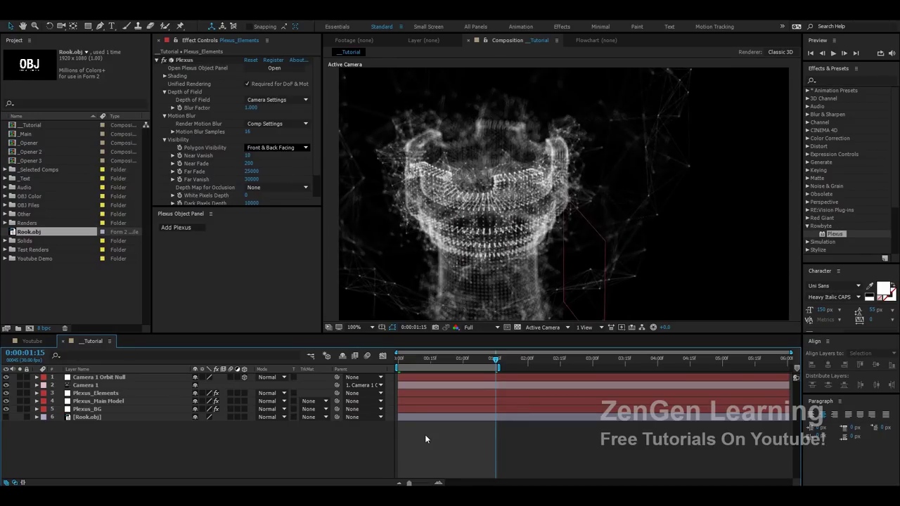
pyautogui.press('h')
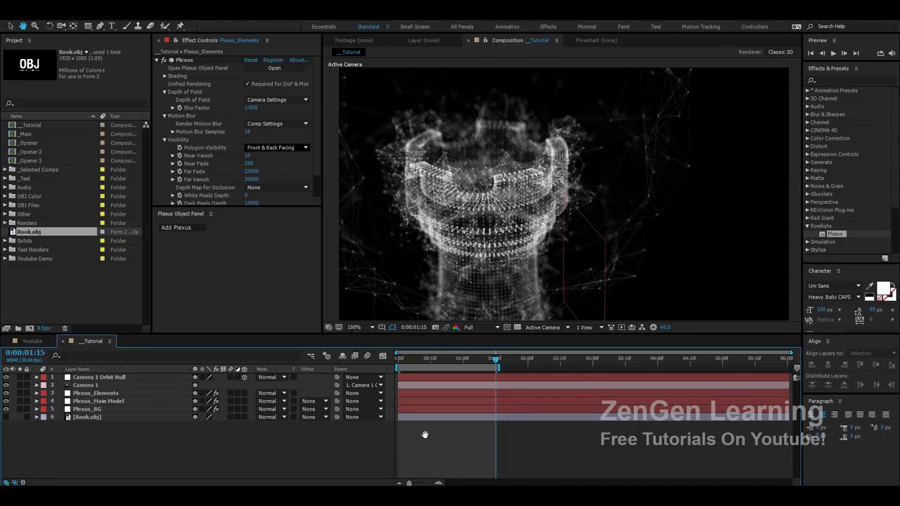
pyautogui.press('space')
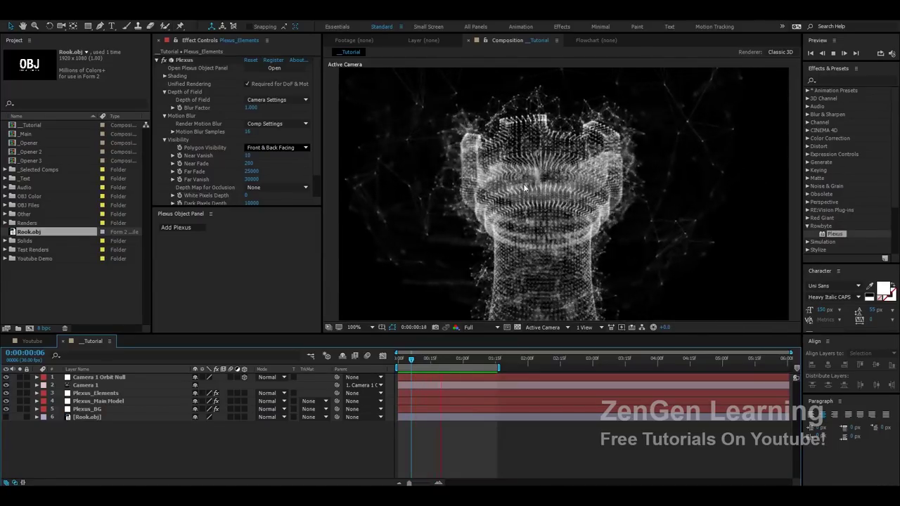
pyautogui.press('space')
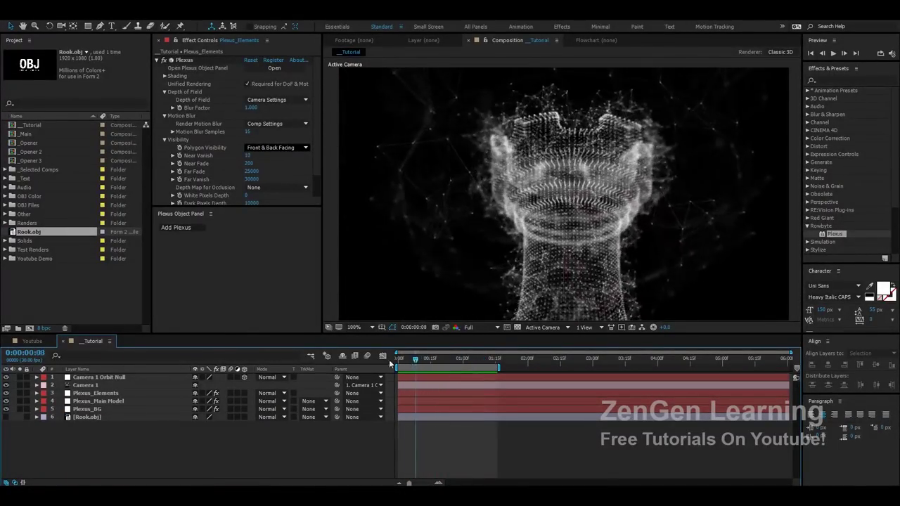
pyautogui.moveTo(406, 369); pyautogui.dragTo(490, 368)
pyautogui.press('space')
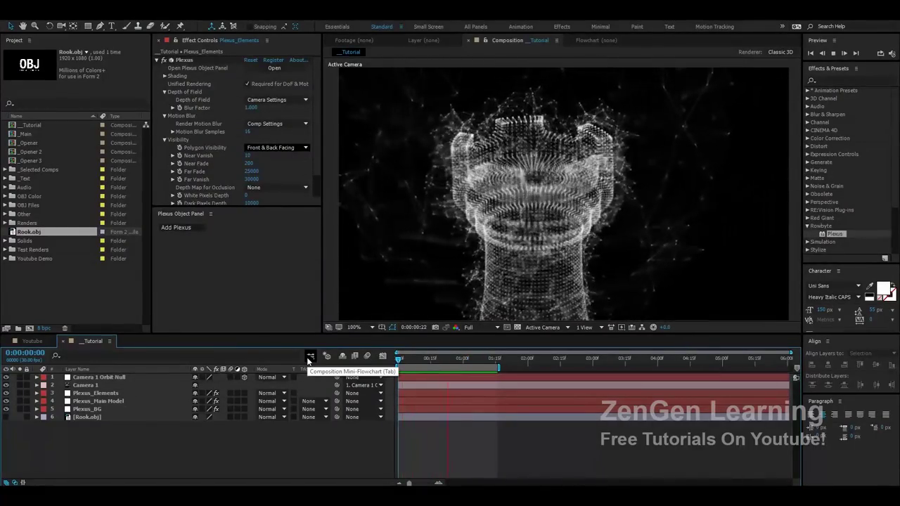
# View the Chess Opener example in the Youtube composition and return to the __Tutorial composition.
pyautogui.click(32, 341)
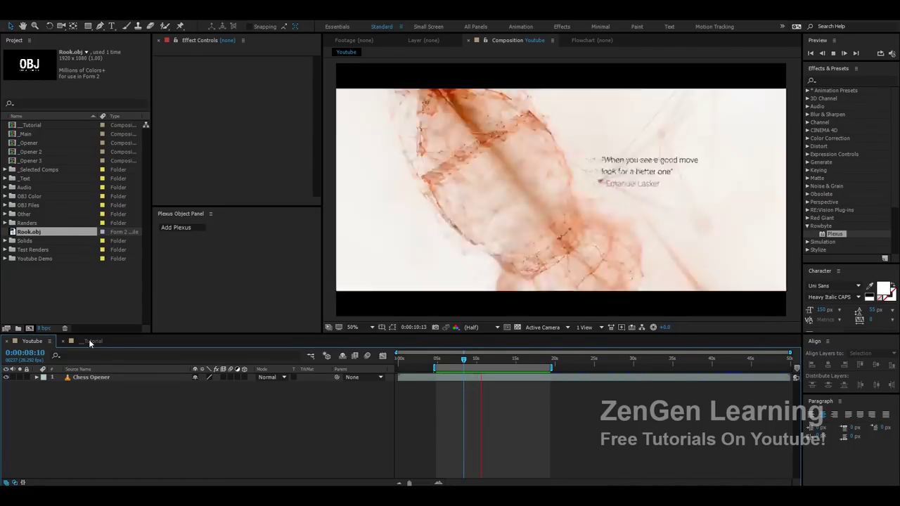
pyautogui.press('space')
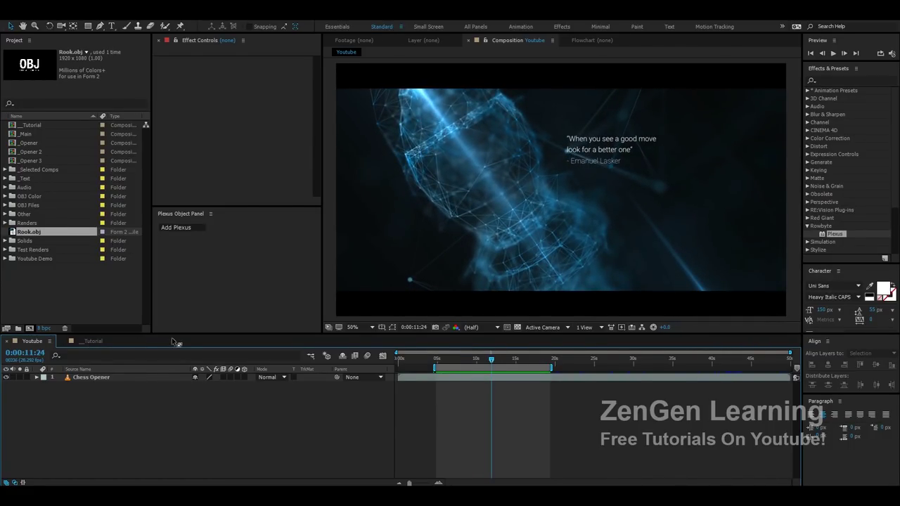
pyautogui.click(90, 342)
# Create a new adjustment layer in the __Tutorial composition and rename it Tint.
pyautogui.rightClick(62, 441)
pyautogui.moveTo(141, 355)
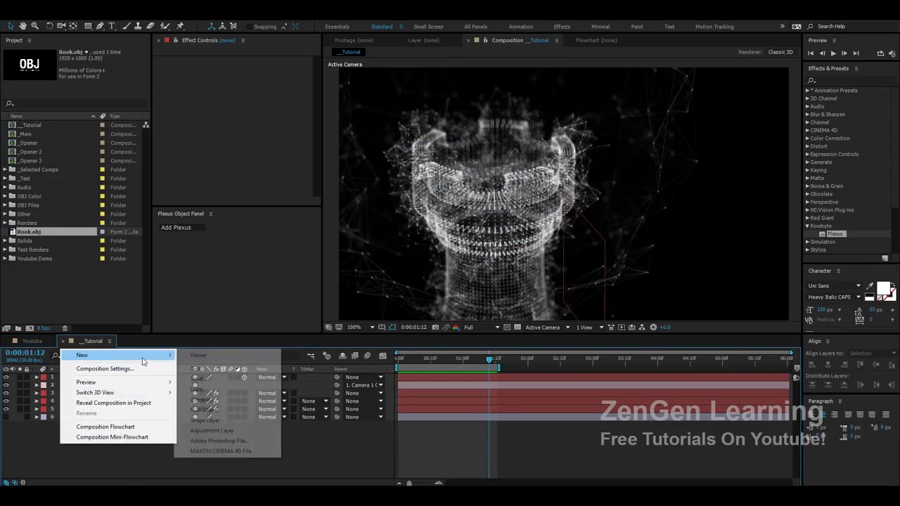
pyautogui.click(216, 431)
pyautogui.rightClick(129, 380)
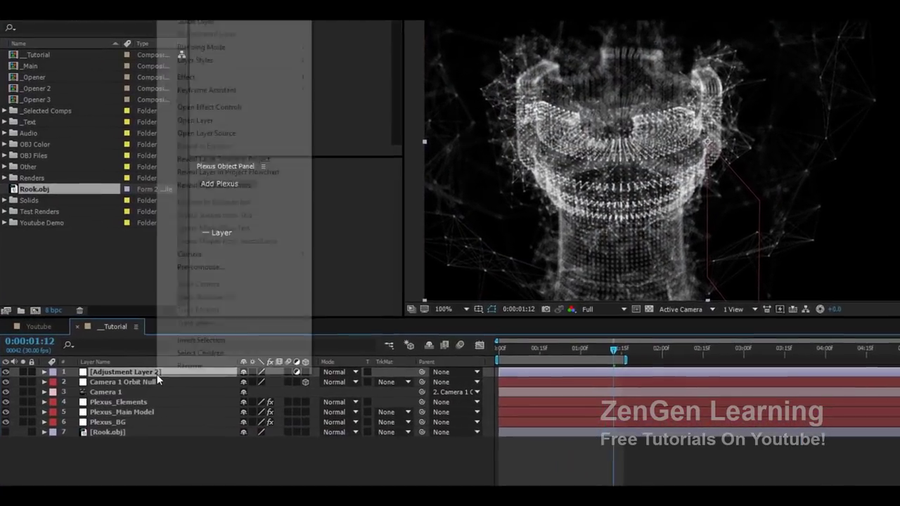
pyautogui.click(153, 372)
pyautogui.write('Tim')
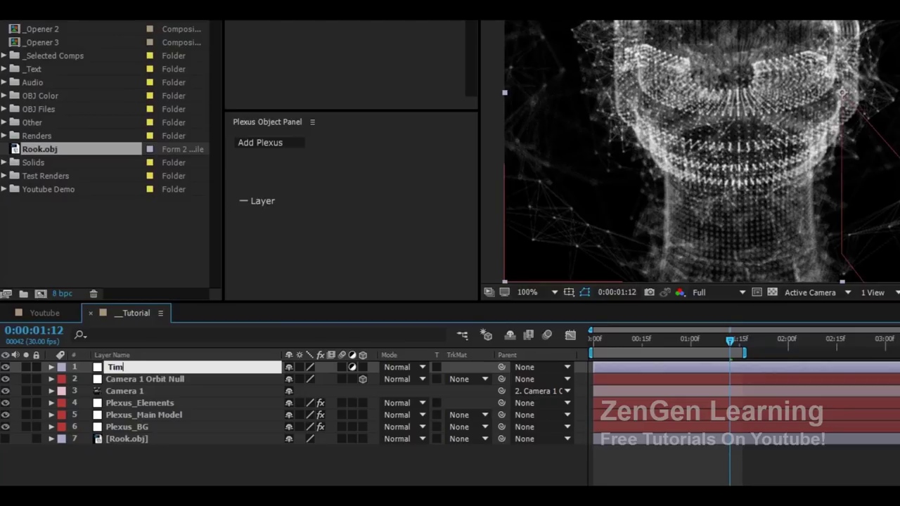
pyautogui.write('t')
pyautogui.press('Return')
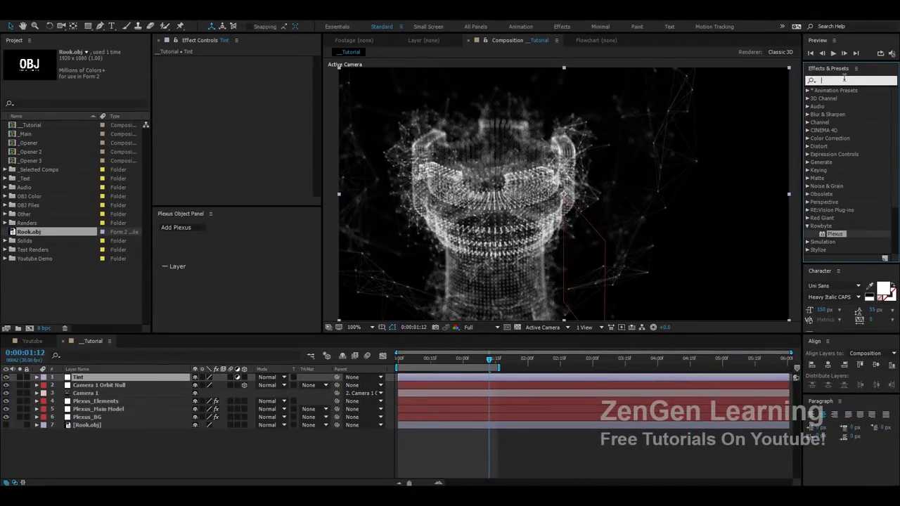
# Apply the Tint effect to the Tint adjustment layer and set Map White To to bright cyan, 42E7FF.
pyautogui.write('tint')
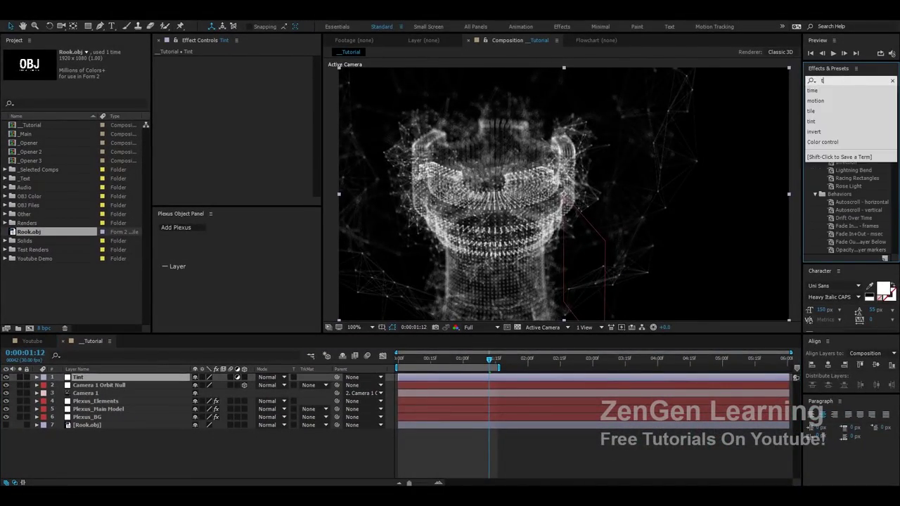
pyautogui.doubleClick(832, 123)
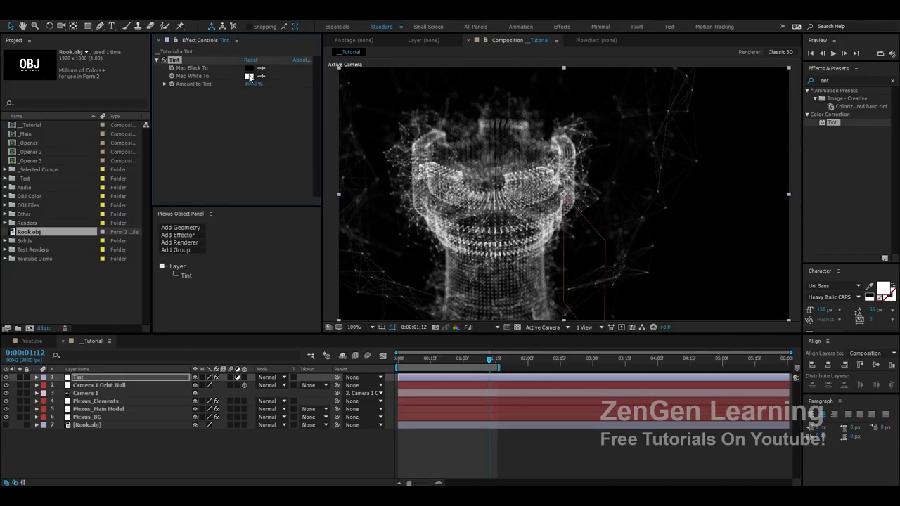
pyautogui.click(249, 76)
pyautogui.moveTo(237, 258); pyautogui.dragTo(237, 263)
pyautogui.click(193, 204)
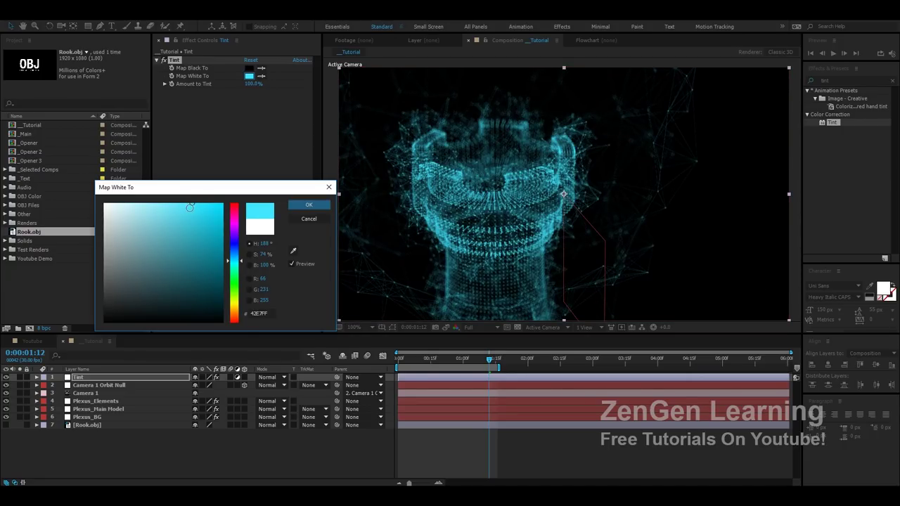
pyautogui.click(313, 207)
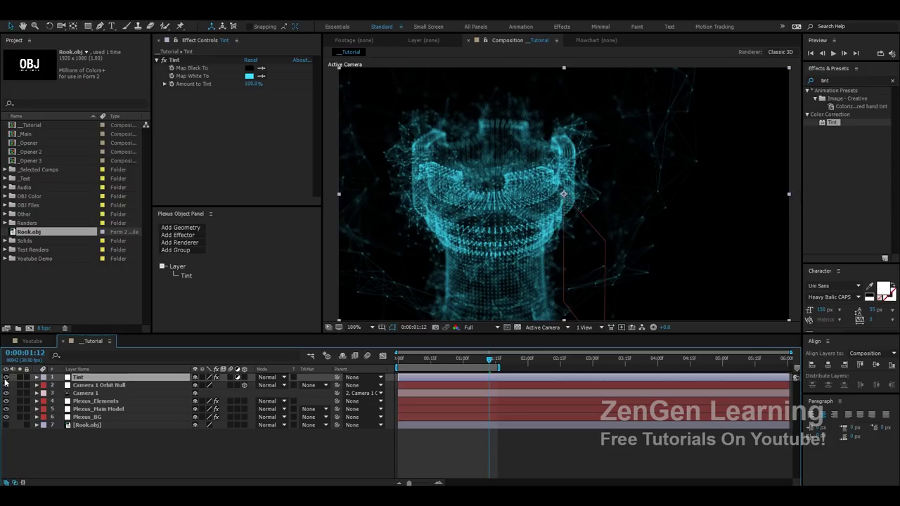
# Hide the Tint layer and create a new 960 x 540 px composition named Color Map.
pyautogui.rightClick(49, 302)
pyautogui.click(77, 306)
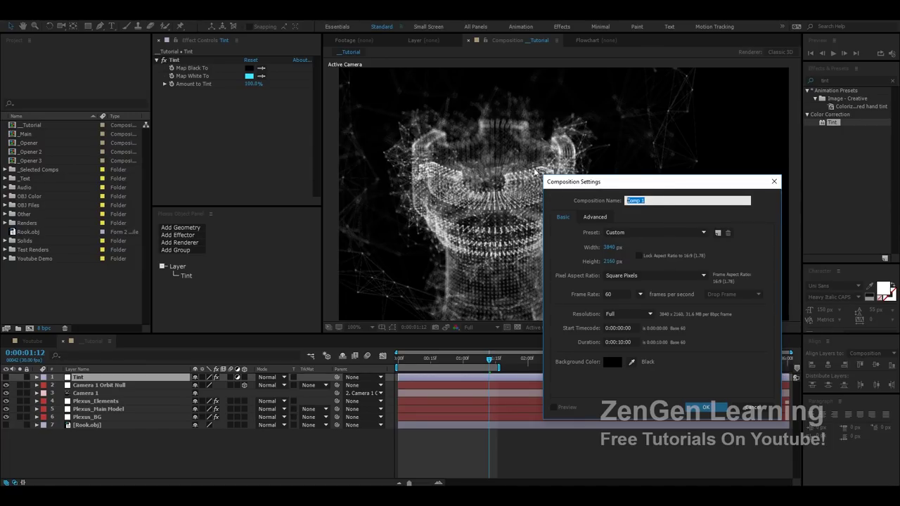
pyautogui.click(610, 248)
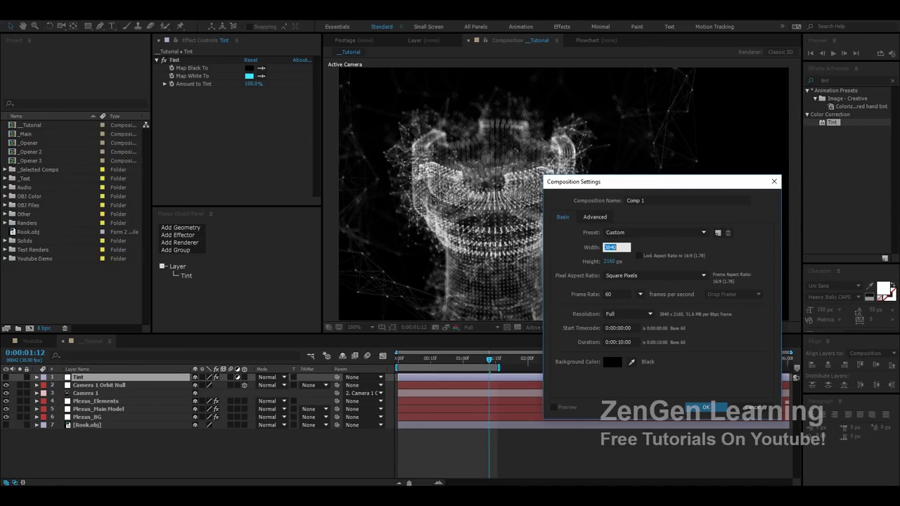
pyautogui.write('960')
pyautogui.press('Tab')
pyautogui.write('540')
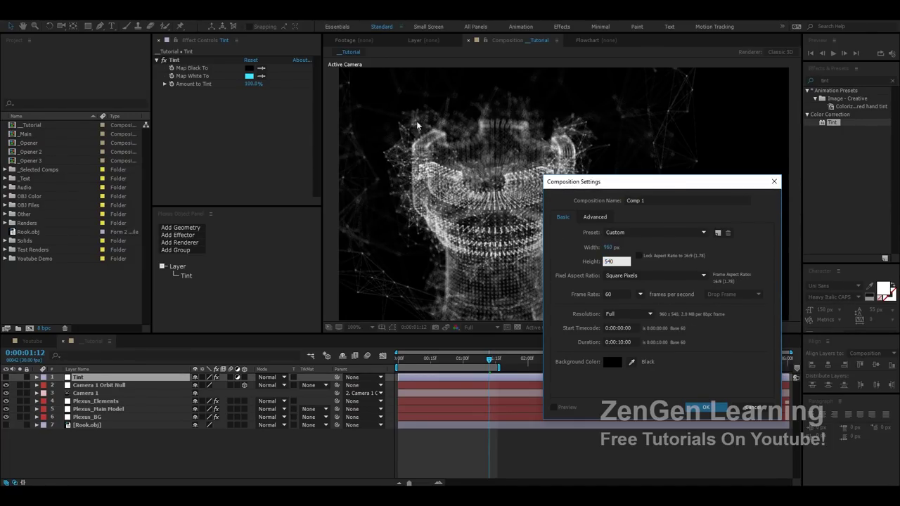
pyautogui.click(669, 201)
pyautogui.write('Co')
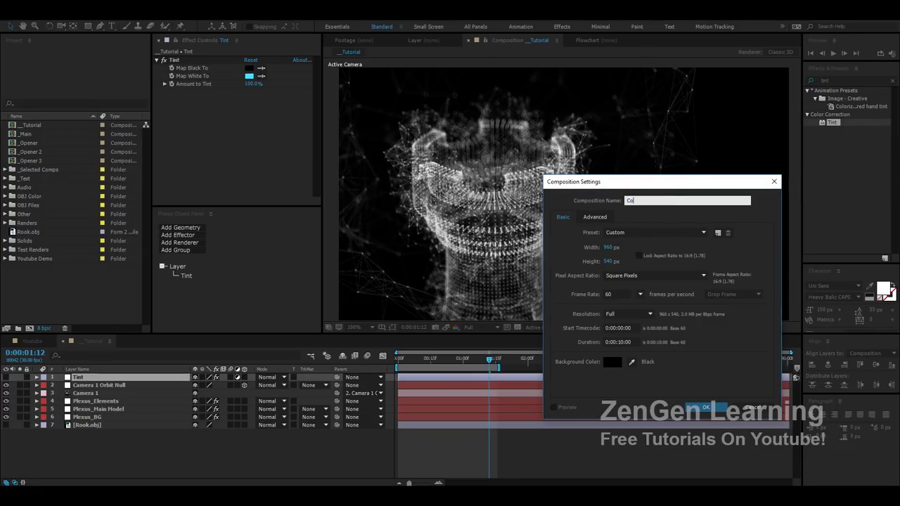
pyautogui.press('Return')
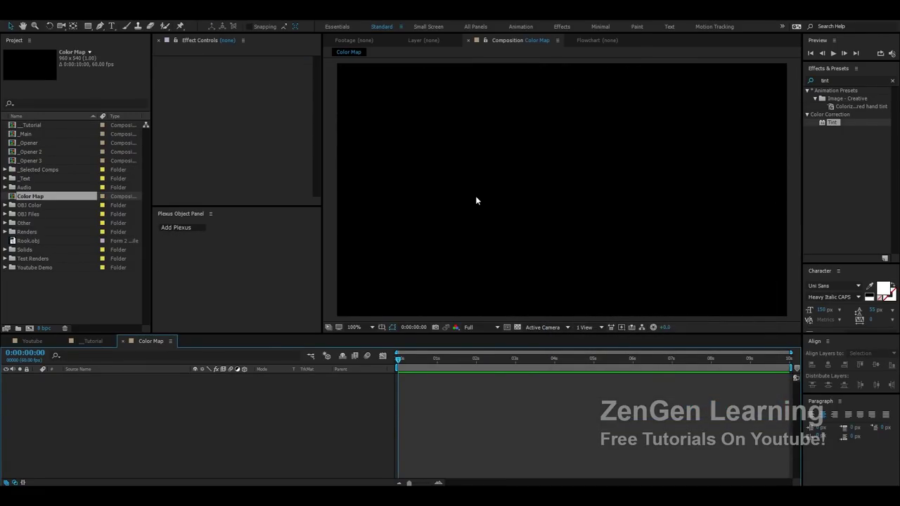
# Add a white solid named Color to the Color Map composition and apply the 4-Color Gradient effect to it.
pyautogui.hotkey('ctrl', 'y')
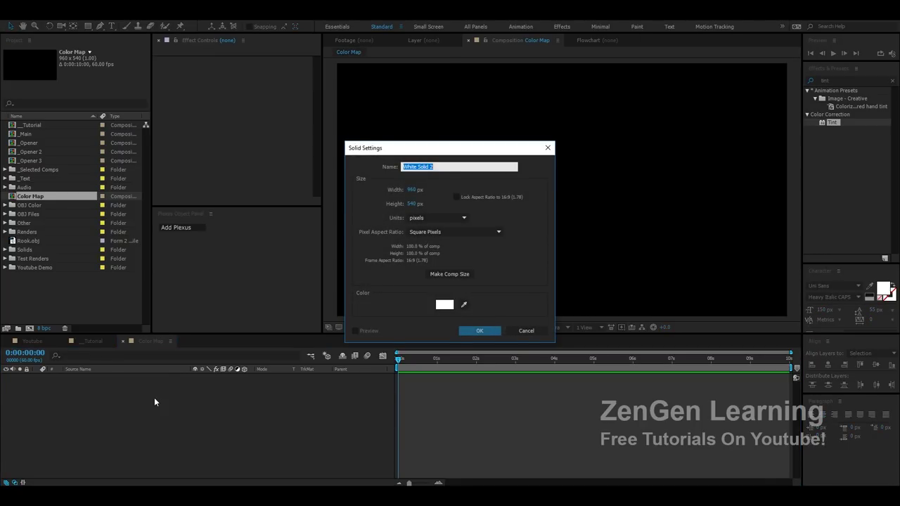
pyautogui.write('Color')
pyautogui.press('Return')
pyautogui.click(840, 81)
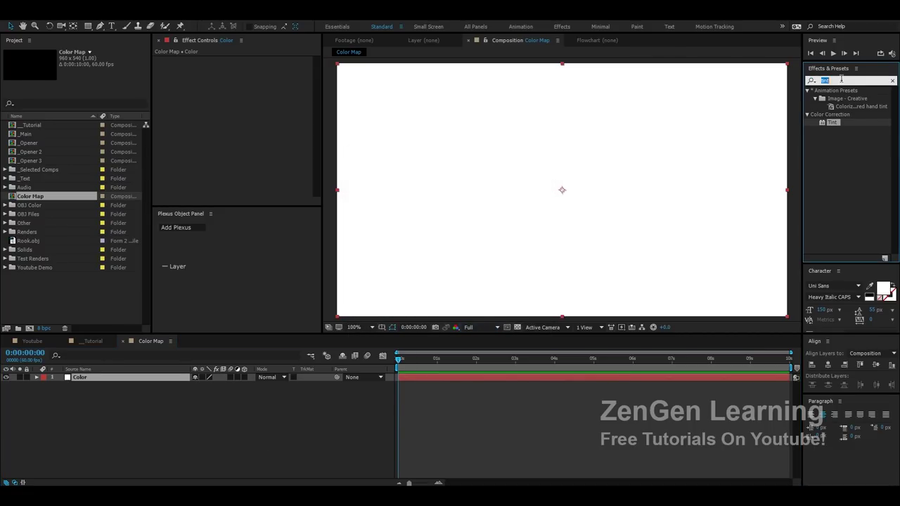
pyautogui.write('4-')
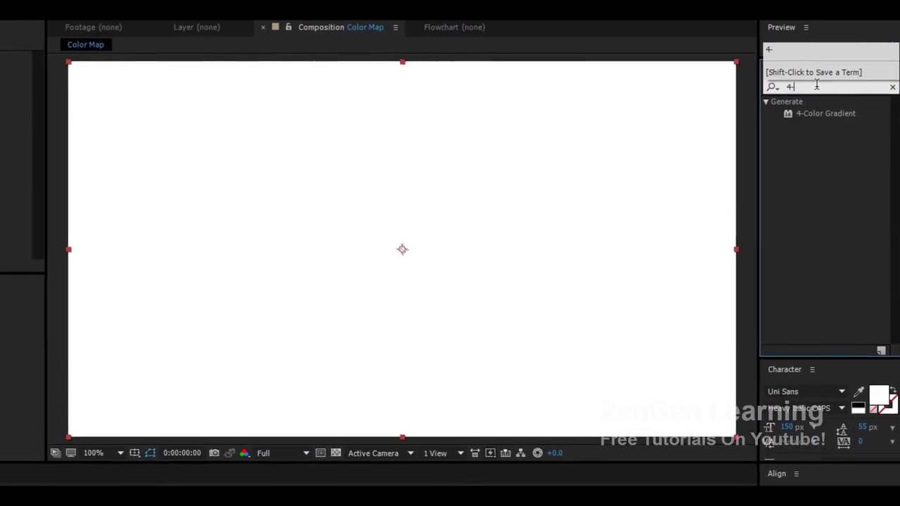
pyautogui.doubleClick(825, 114)
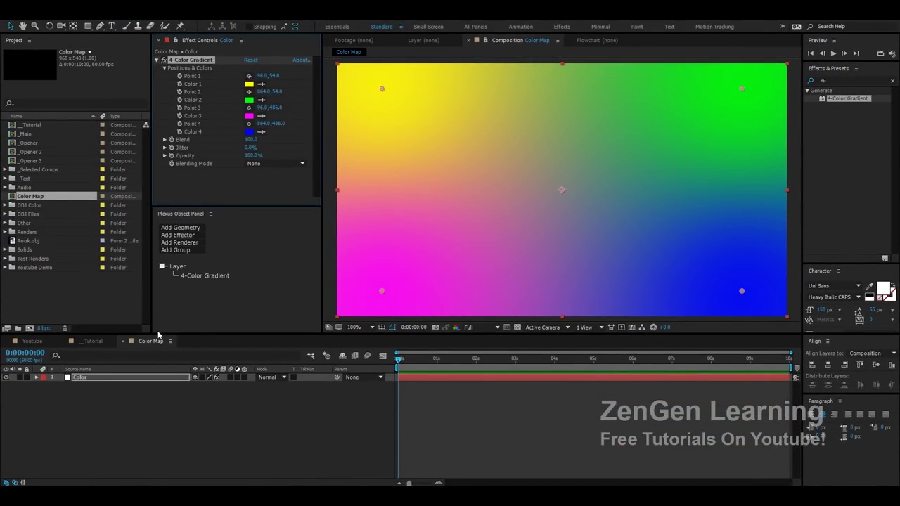
# Place the Color Map composition beneath all layers in the __Tutorial composition and hide it.
pyautogui.click(91, 341)
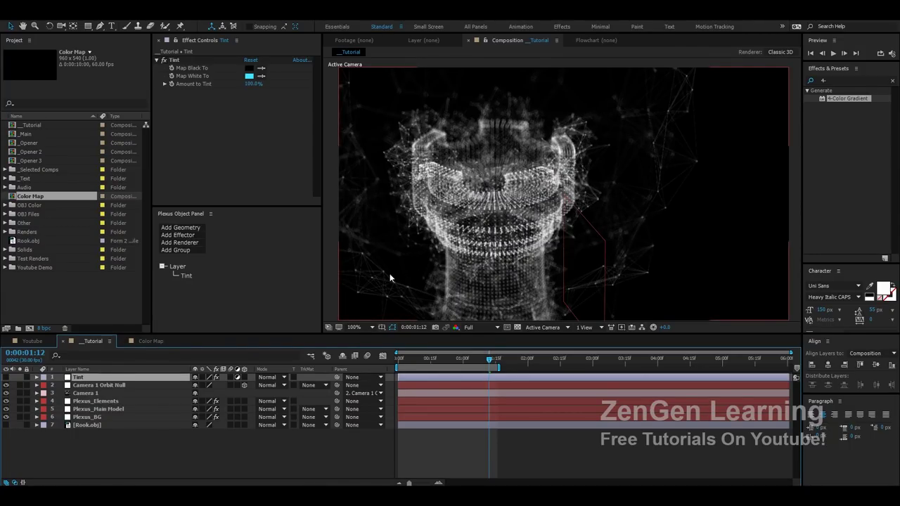
pyautogui.click(152, 341)
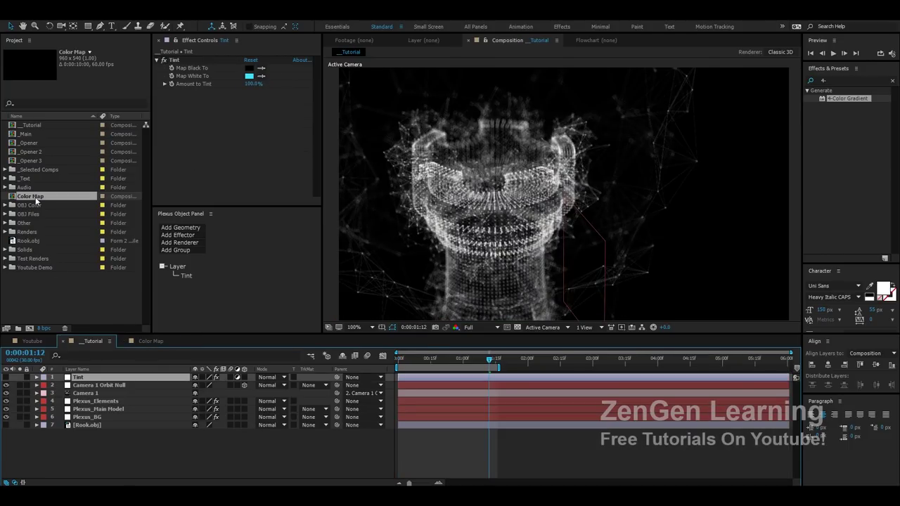
pyautogui.click(147, 345)
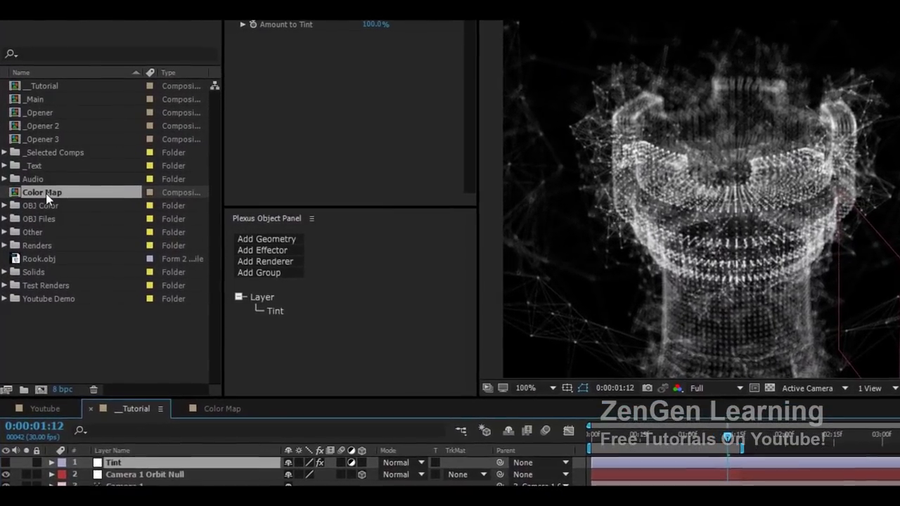
pyautogui.moveTo(46, 194); pyautogui.dragTo(96, 478)
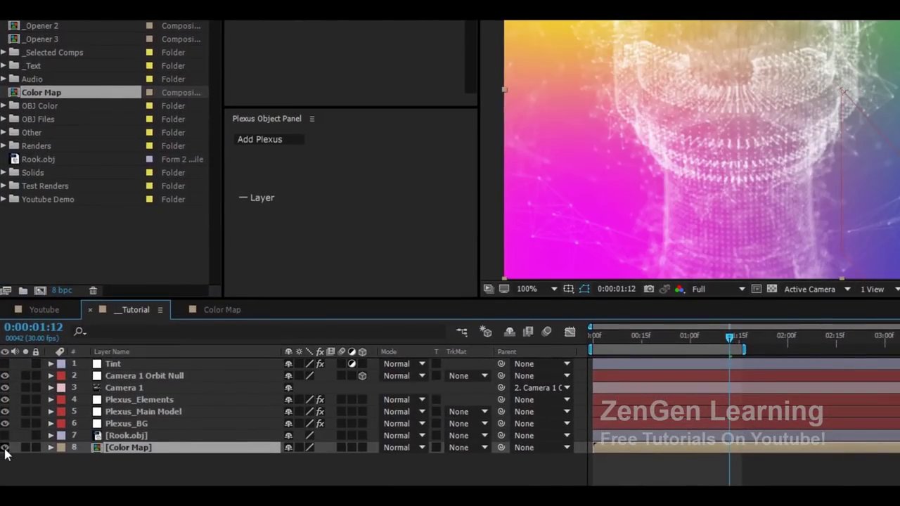
pyautogui.click(5, 457)
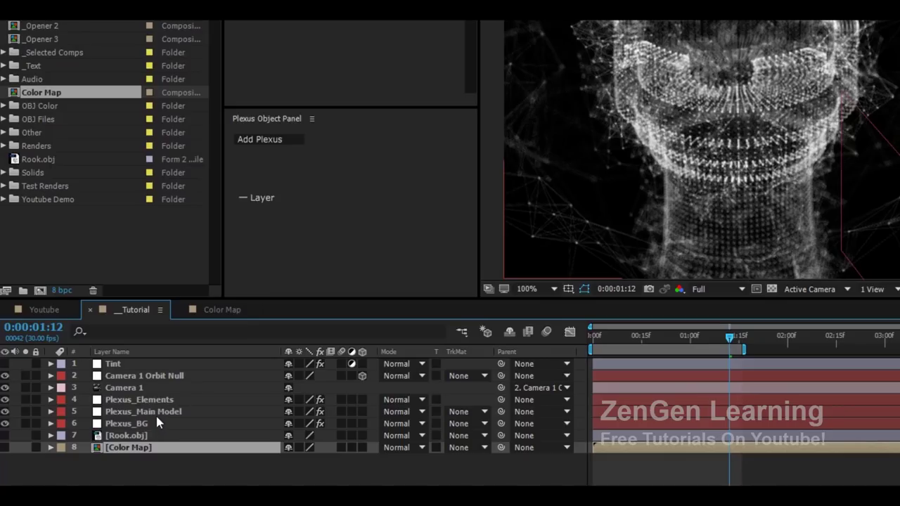
# Add a Color Map effector to the Plexus_Main Model layer and set its color map source to the Color Map layer.
pyautogui.click(154, 413)
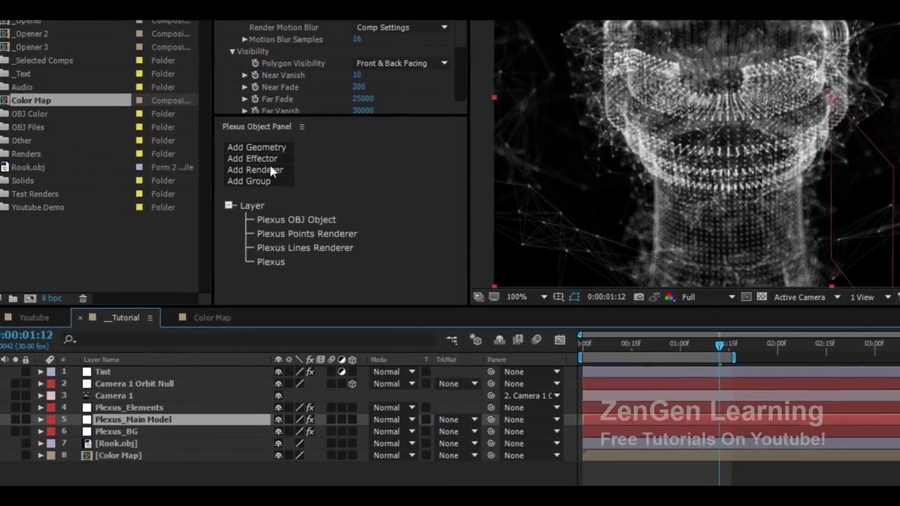
pyautogui.click(257, 161)
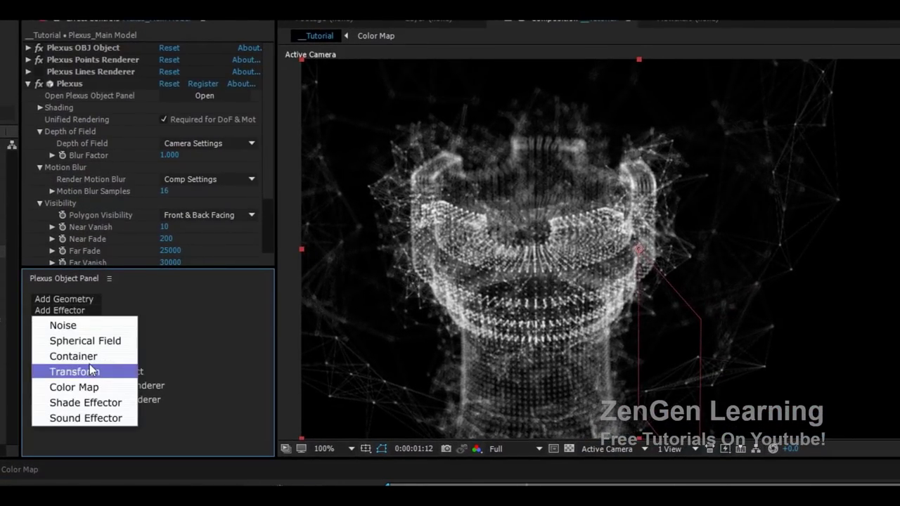
pyautogui.click(92, 389)
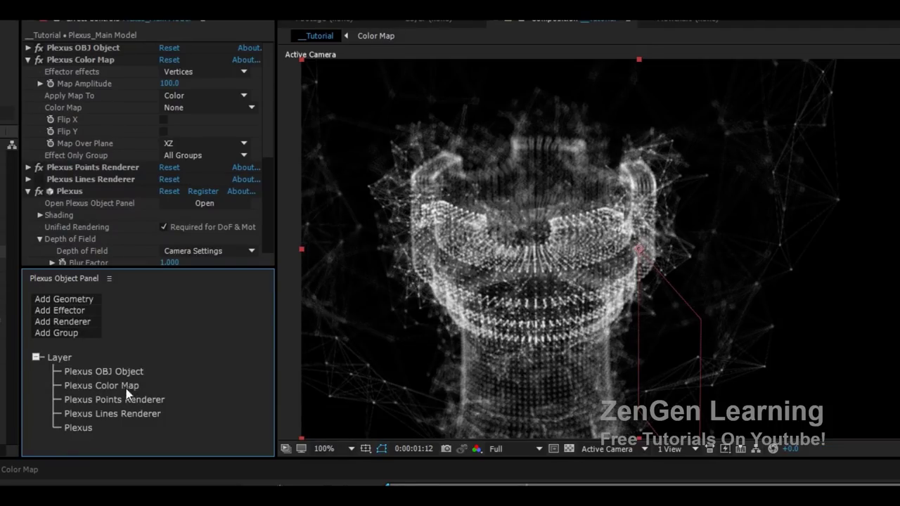
pyautogui.click(116, 391)
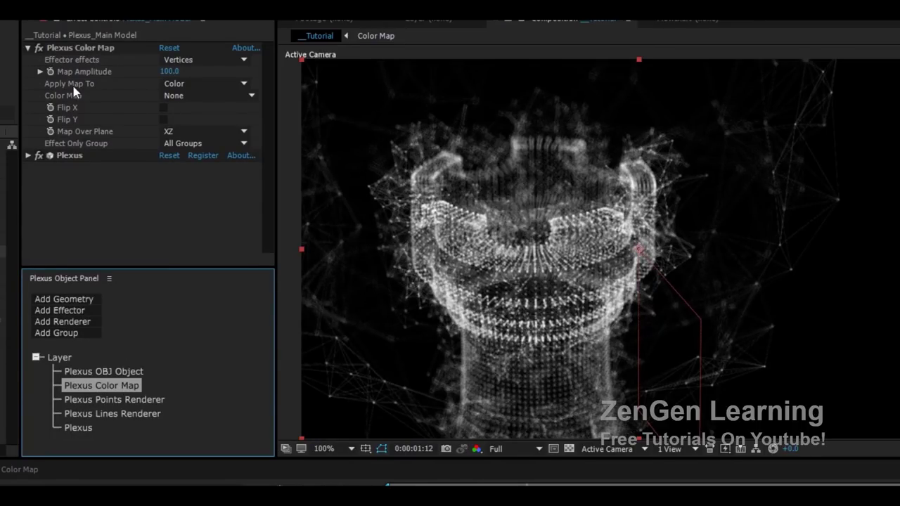
pyautogui.click(175, 95)
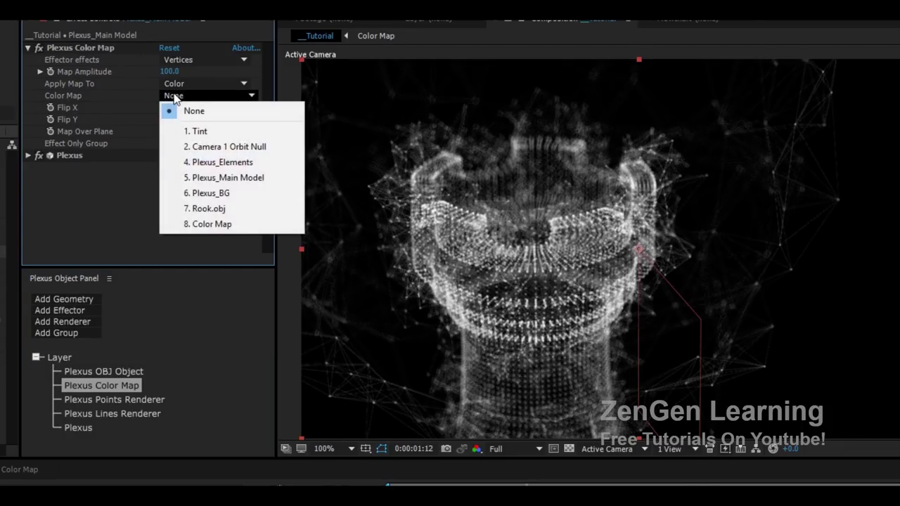
pyautogui.click(207, 225)
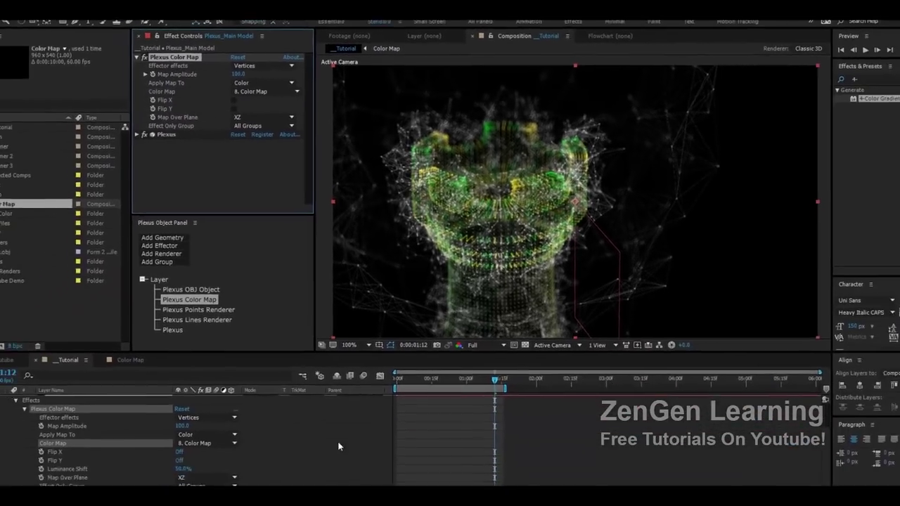
pyautogui.press('e')
pyautogui.press('e')
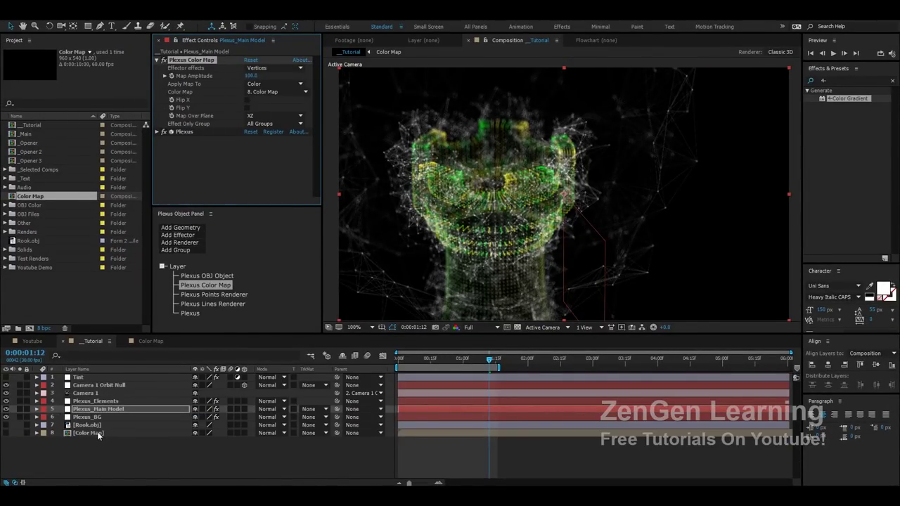
# Set all four colors of the 4-Color Gradient in the Color Map composition to pure red, FF0000.
pyautogui.click(149, 341)
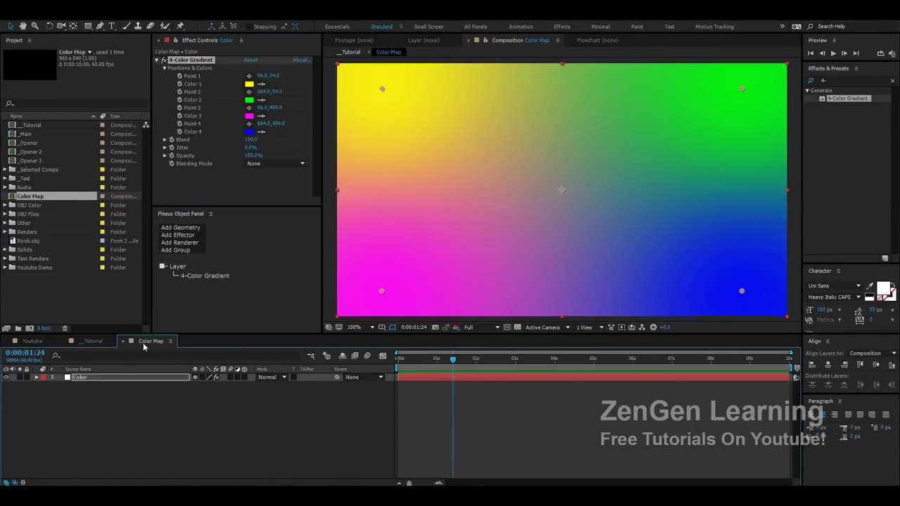
pyautogui.click(93, 341)
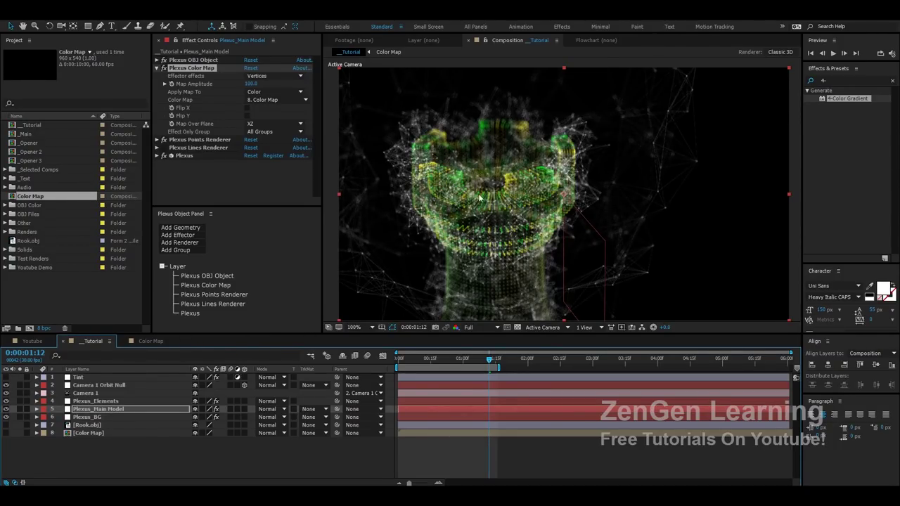
pyautogui.click(151, 341)
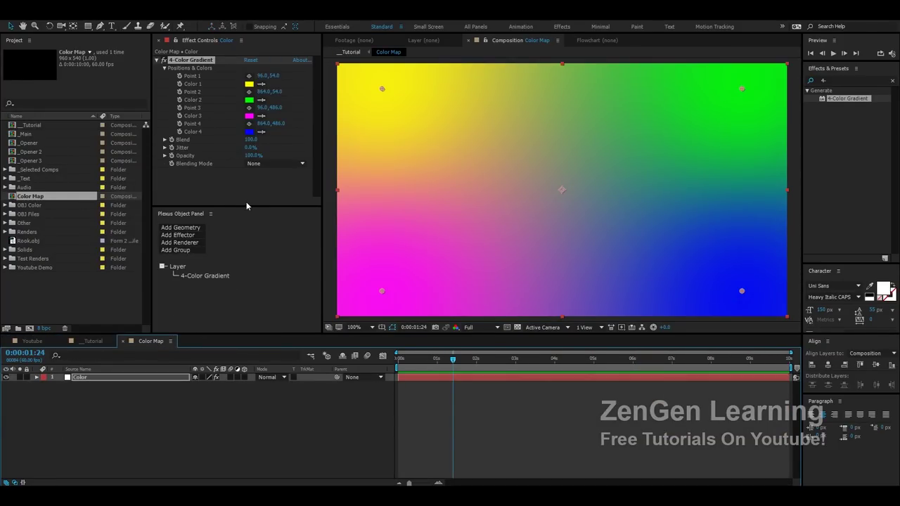
pyautogui.click(249, 83)
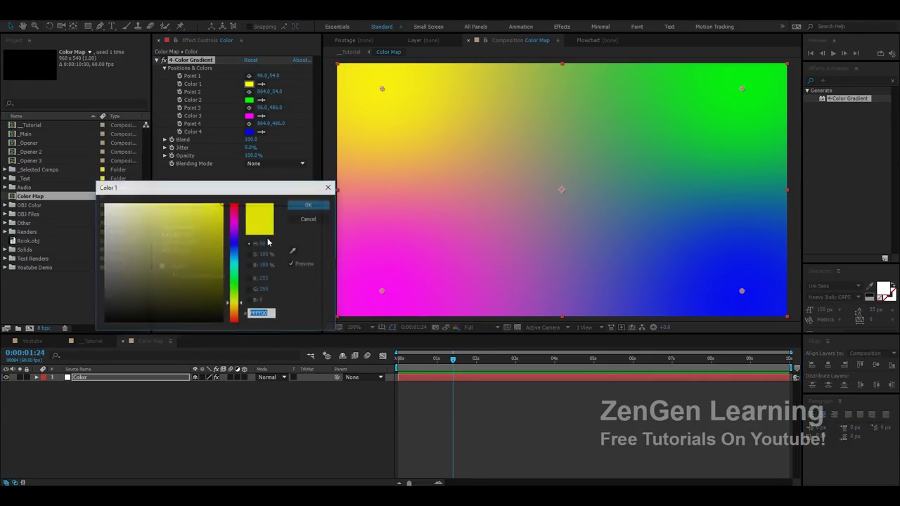
pyautogui.click(234, 219)
pyautogui.moveTo(237, 193); pyautogui.dragTo(235, 197)
pyautogui.click(309, 204)
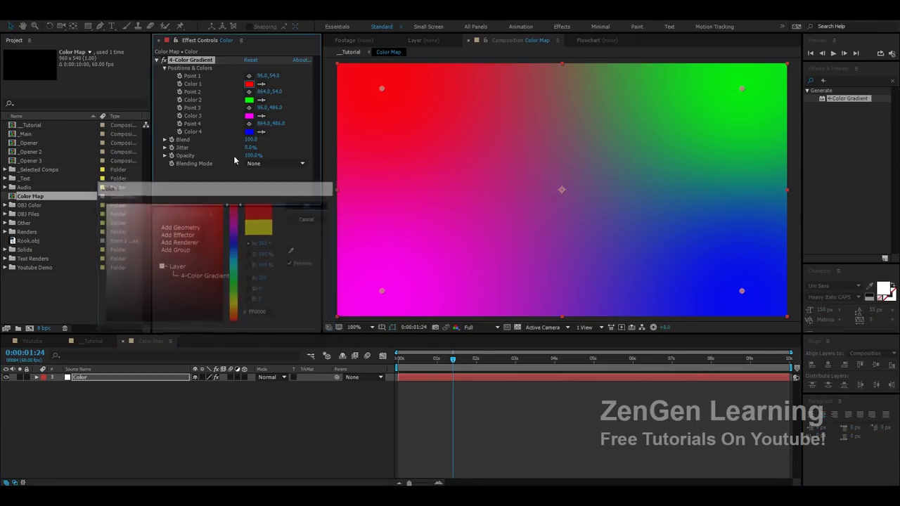
pyautogui.click(249, 84)
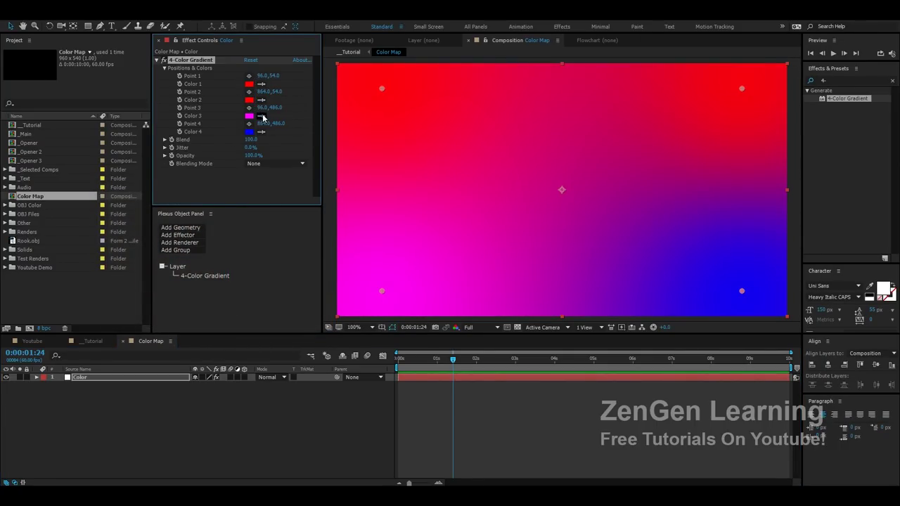
pyautogui.click(249, 100)
pyautogui.click(261, 132)
pyautogui.click(248, 115)
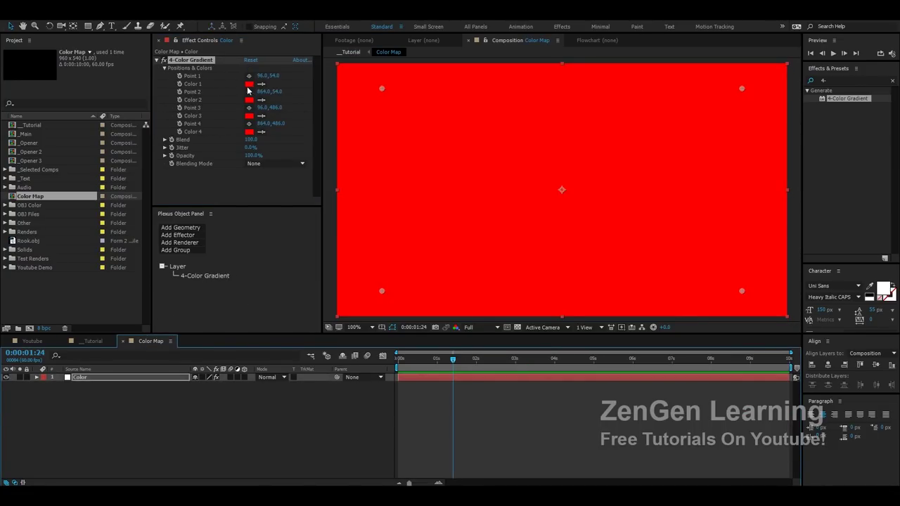
# Set Color 1 of the gradient to white and copy that white to Colors 2, 3 and 4.
pyautogui.click(249, 83)
pyautogui.click(106, 205)
pyautogui.click(308, 205)
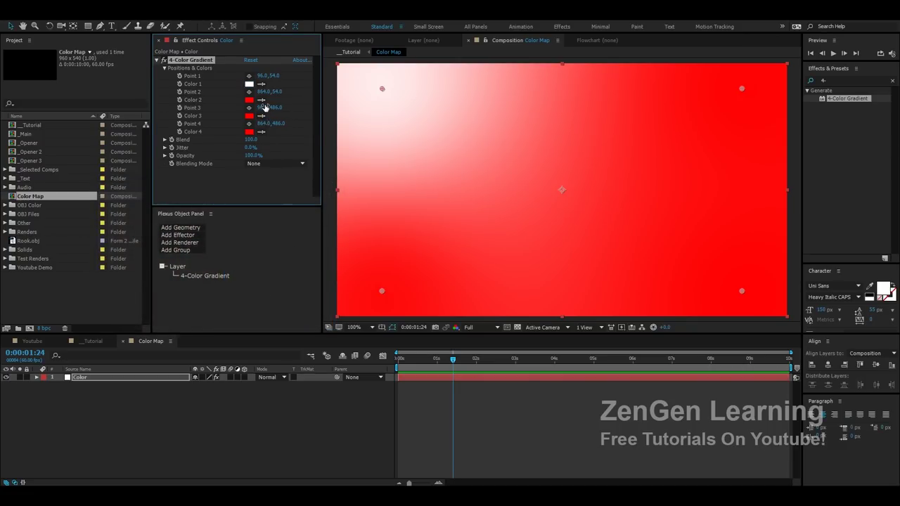
pyautogui.click(255, 83)
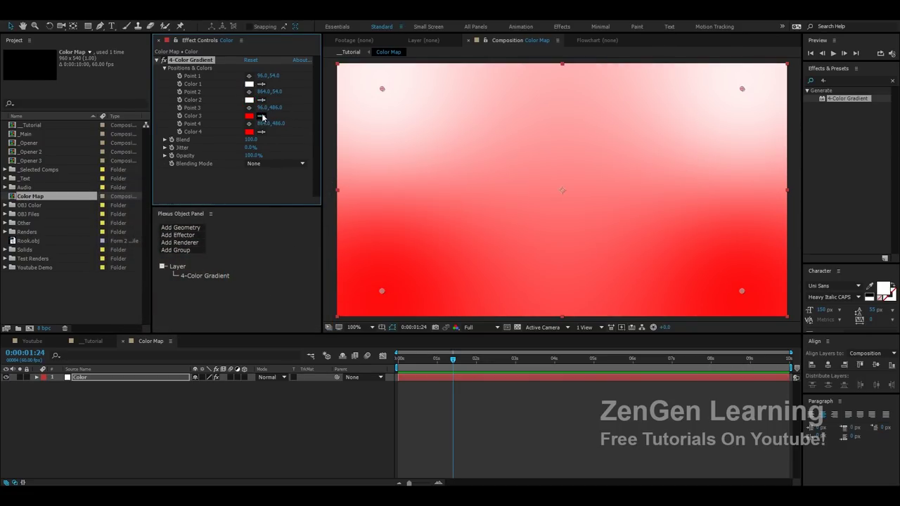
pyautogui.click(251, 100)
pyautogui.click(249, 132)
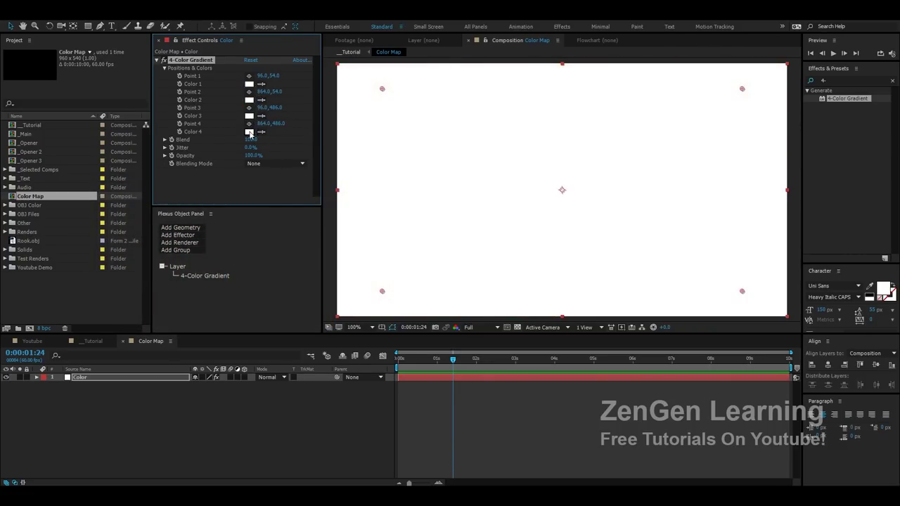
# Set Color 2 of the gradient to light blue, 2BBCFF, and check the rook in the __Tutorial composition.
pyautogui.click(249, 100)
pyautogui.moveTo(236, 242); pyautogui.dragTo(236, 256)
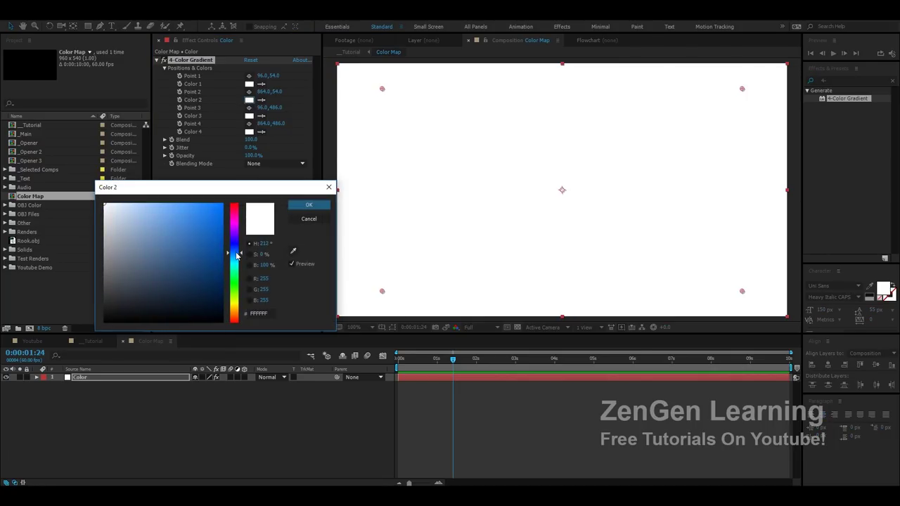
pyautogui.click(203, 204)
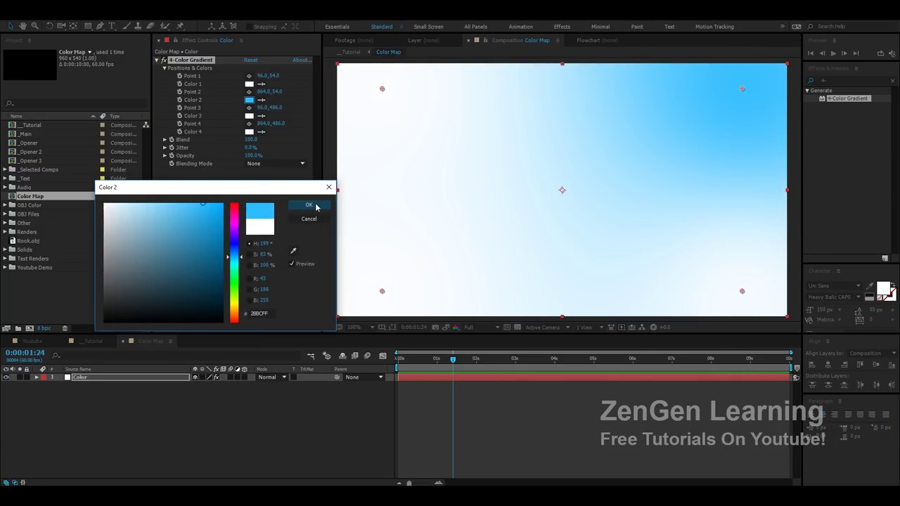
pyautogui.click(316, 206)
pyautogui.scroll(1, 144, 341)
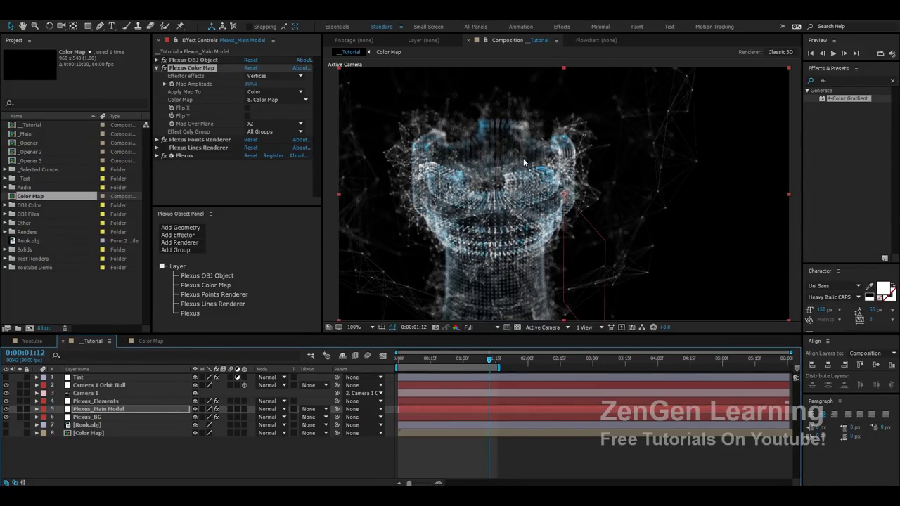
# Try red for Color 3 of the gradient, check its effect on the rook, and restore Color 3 to white.
pyautogui.click(147, 341)
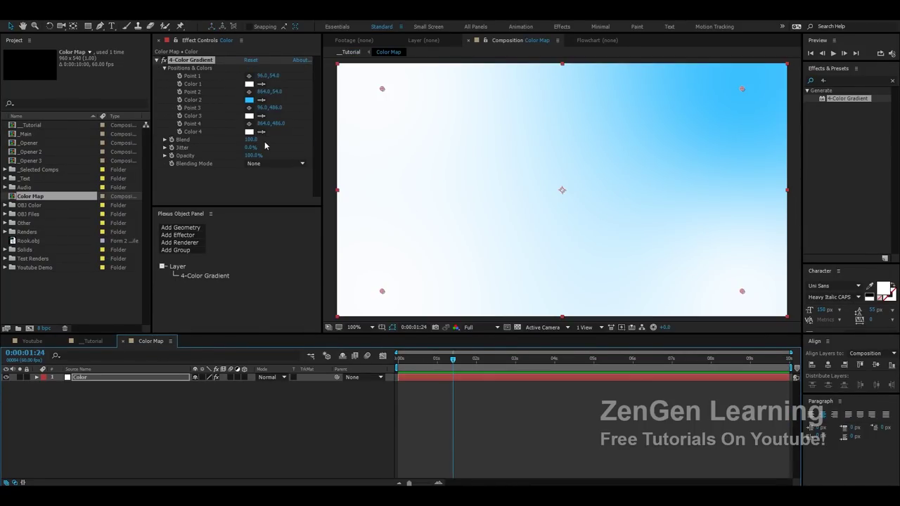
pyautogui.click(249, 115)
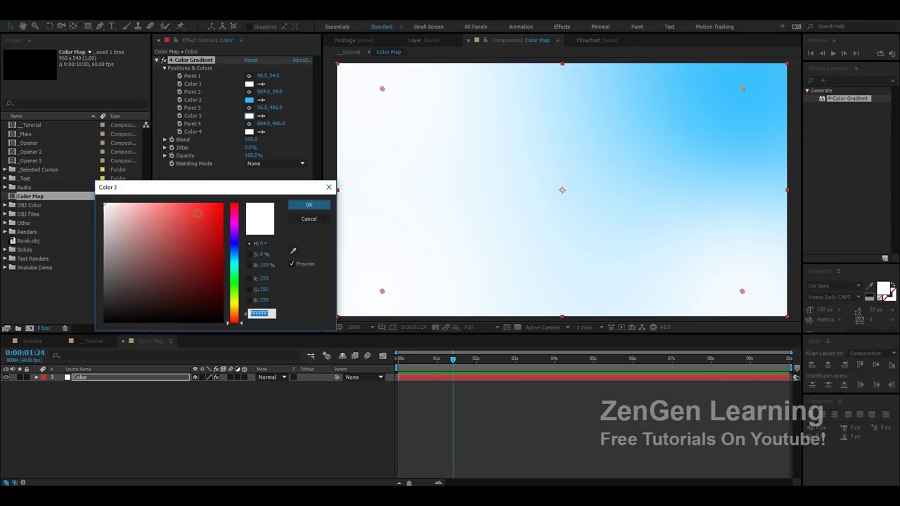
pyautogui.click(203, 203)
pyautogui.click(298, 204)
pyautogui.scroll(1, 147, 343)
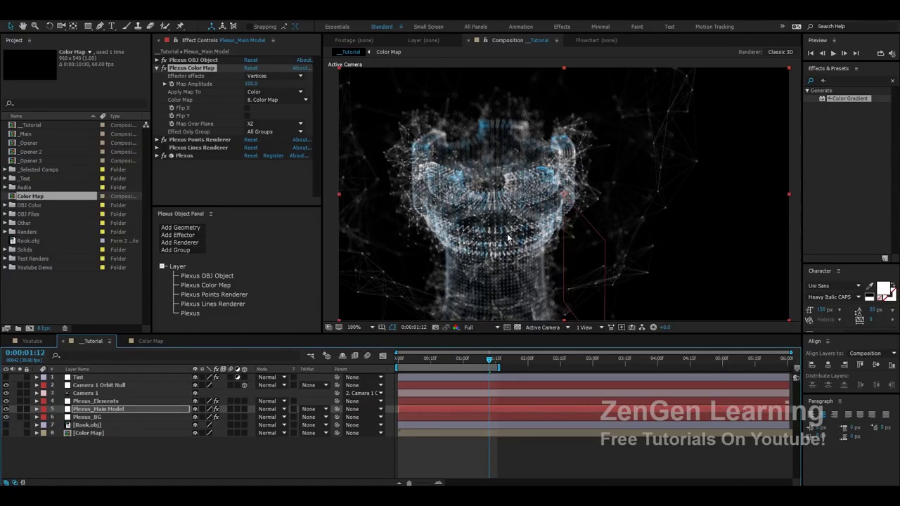
pyautogui.click(163, 340)
pyautogui.click(262, 116)
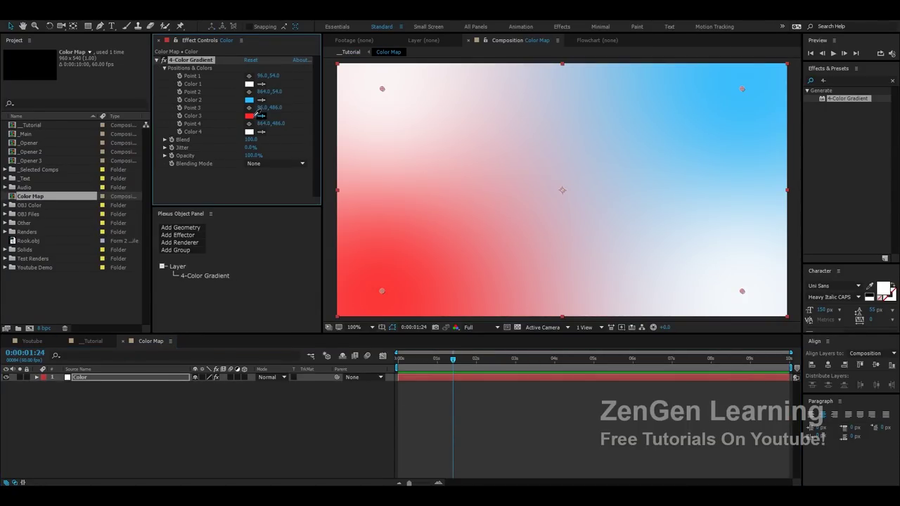
pyautogui.click(249, 85)
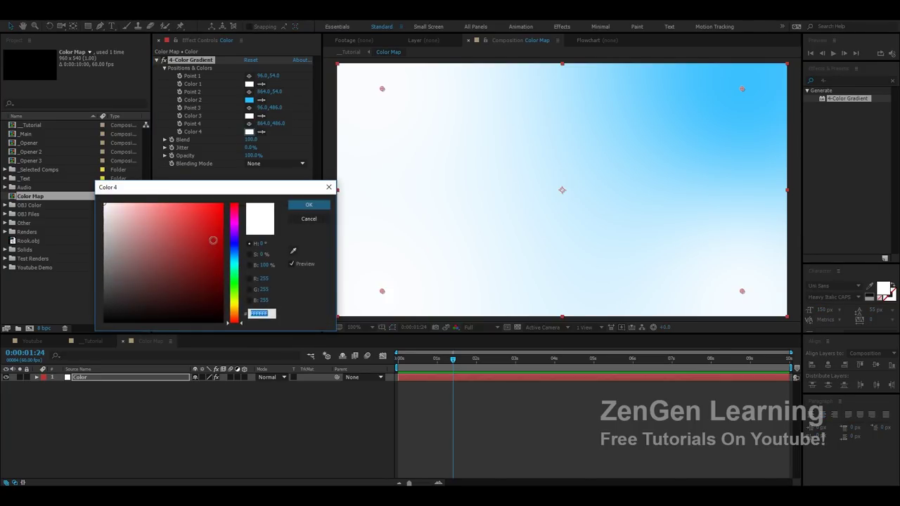
# Set Color 4 of the gradient to red, copy that red to Color 1, and check the rook in __Tutorial.
pyautogui.moveTo(215, 237); pyautogui.dragTo(249, 211)
pyautogui.click(302, 207)
pyautogui.hotkey('shift', 'Escape')
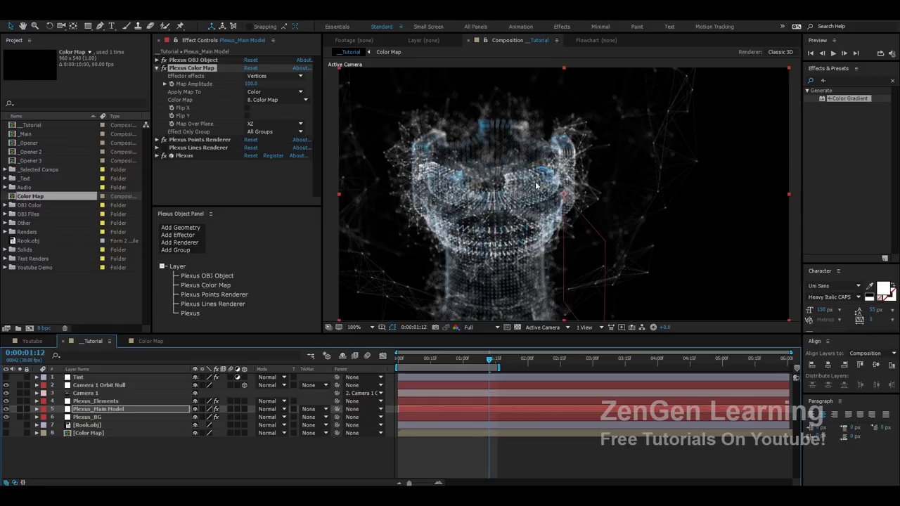
pyautogui.click(149, 342)
pyautogui.click(260, 84)
pyautogui.click(249, 131)
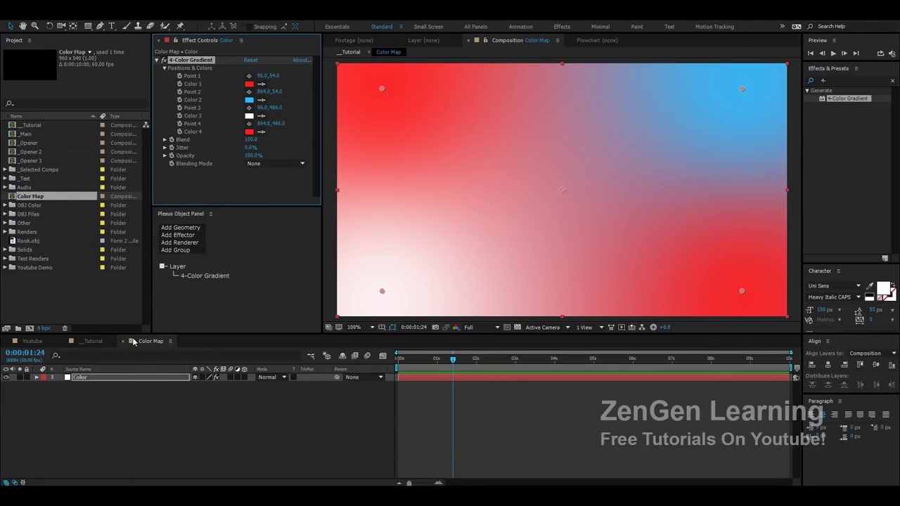
pyautogui.hotkey('shift', ',')
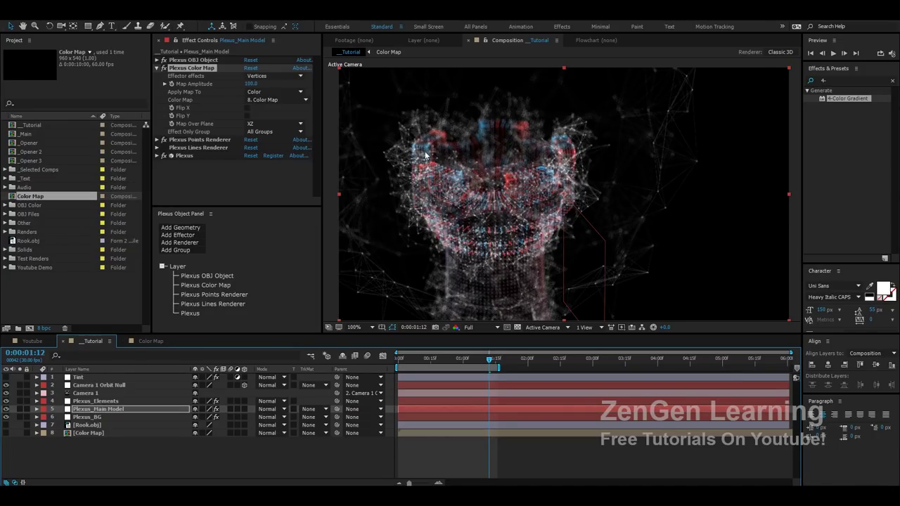
# Restore Color 4 of the gradient to white and set Color 1 to blue, 1EA8FF.
pyautogui.click(159, 341)
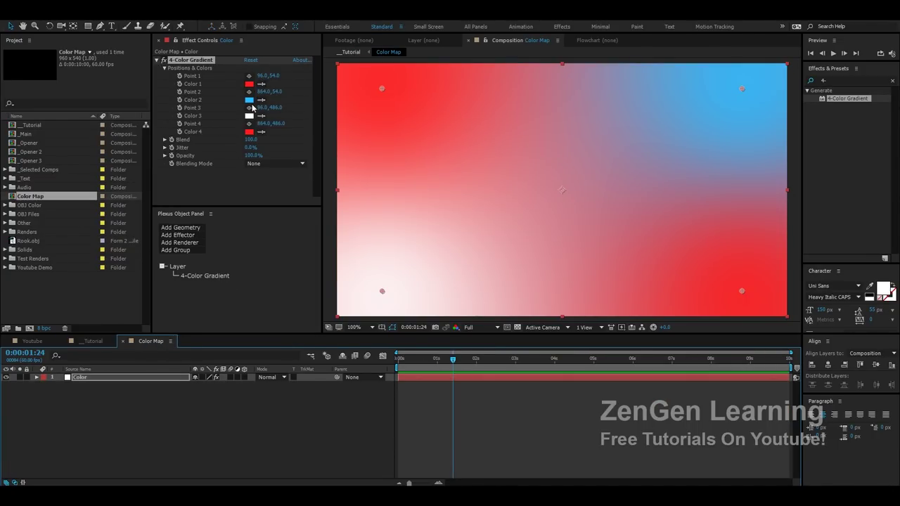
pyautogui.click(261, 132)
pyautogui.click(250, 116)
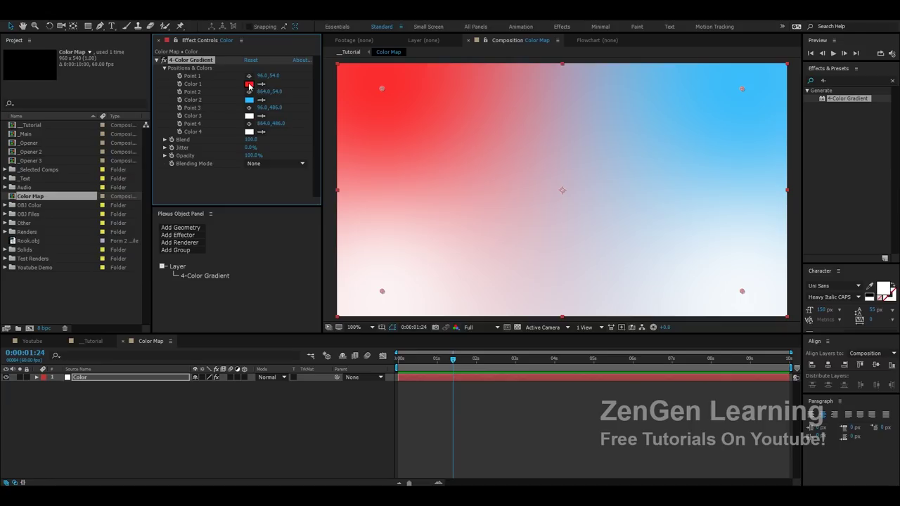
pyautogui.click(249, 84)
pyautogui.moveTo(240, 243); pyautogui.dragTo(233, 251)
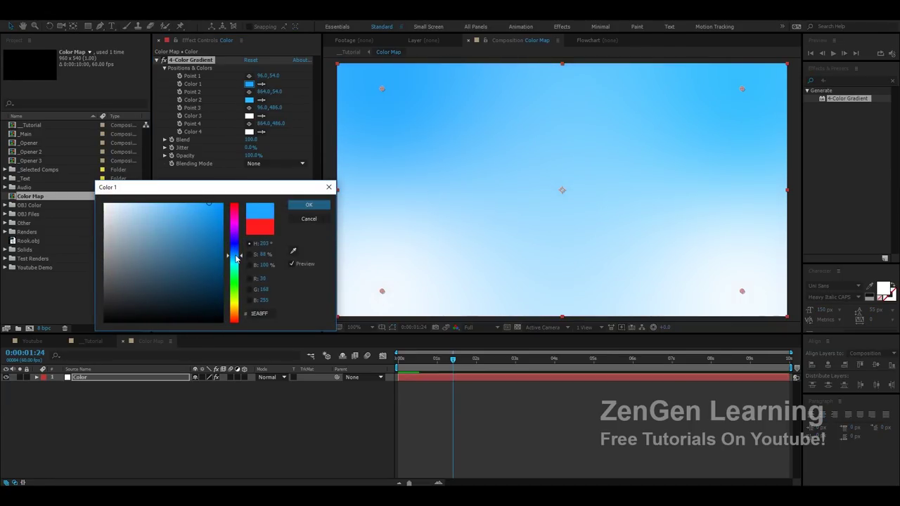
pyautogui.click(309, 205)
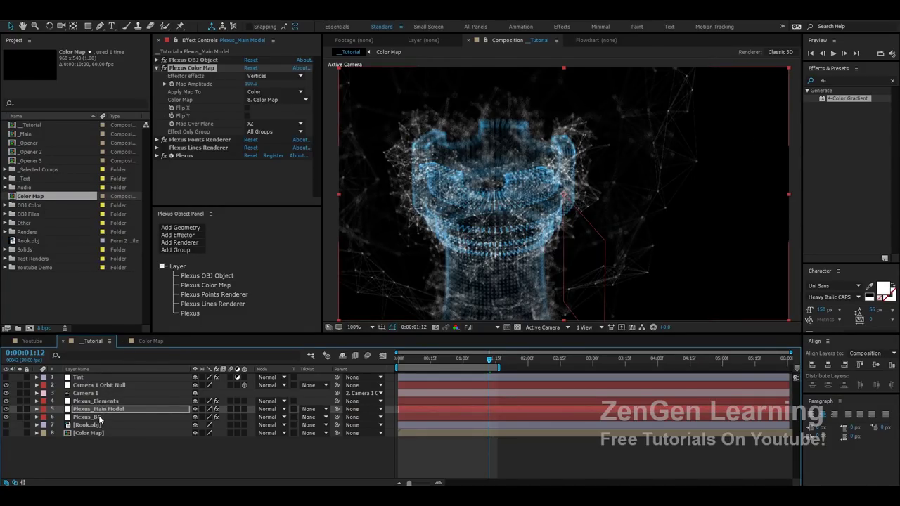
# Add a Color Map effector to the Plexus_Elements layer and set its color map source to the Color Map layer.
pyautogui.click(108, 402)
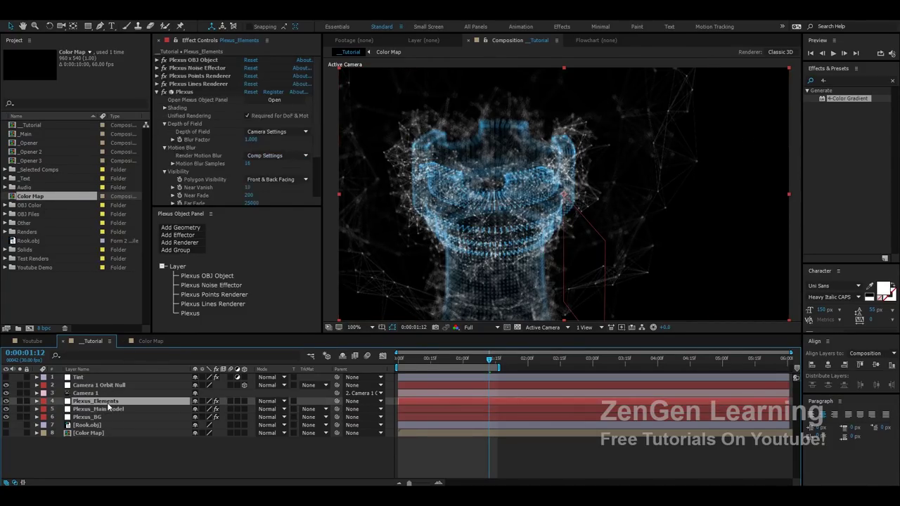
pyautogui.click(188, 238)
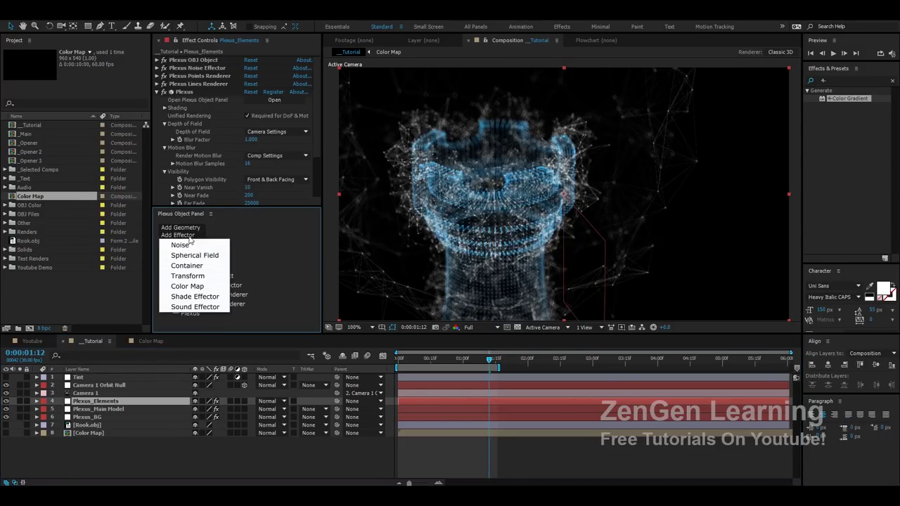
pyautogui.click(200, 286)
pyautogui.click(215, 299)
pyautogui.click(268, 94)
pyautogui.click(267, 178)
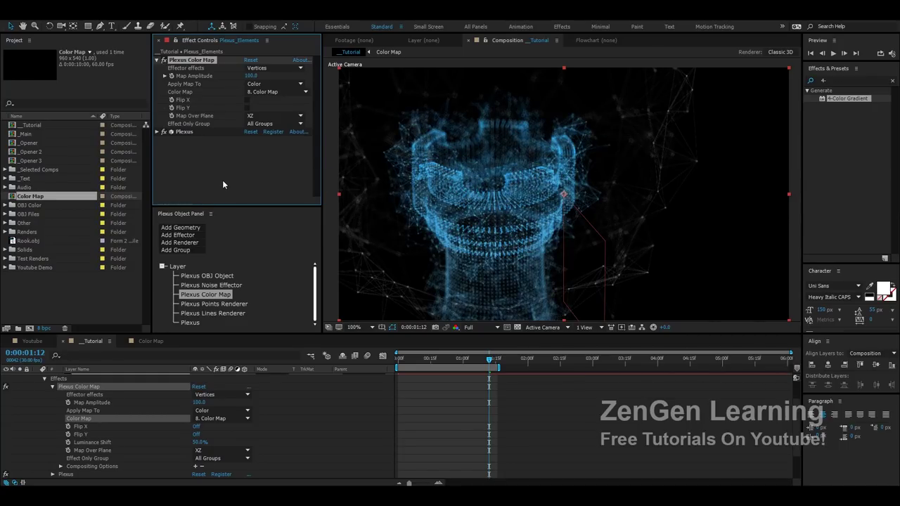
# Add a Color Map effector to the Plexus_BG layer and set its color map source to the Color Map layer.
pyautogui.press('e')
pyautogui.press('e')
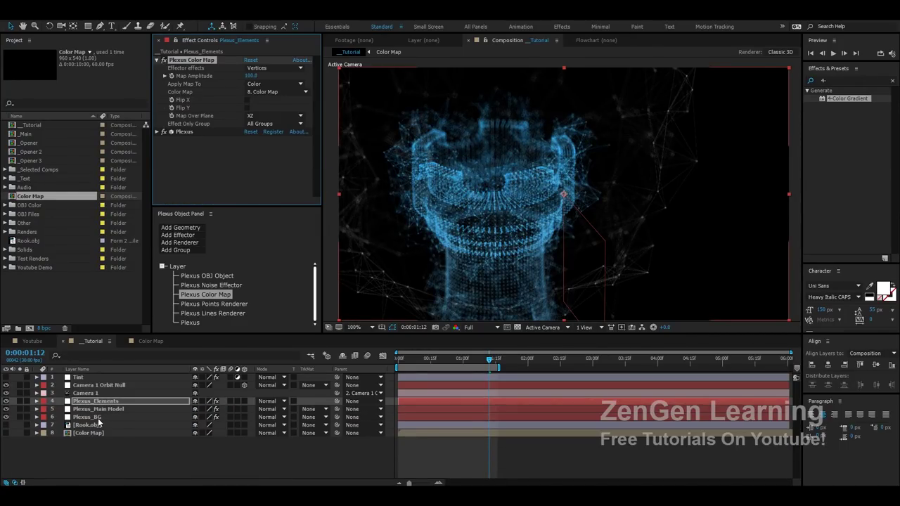
pyautogui.click(91, 417)
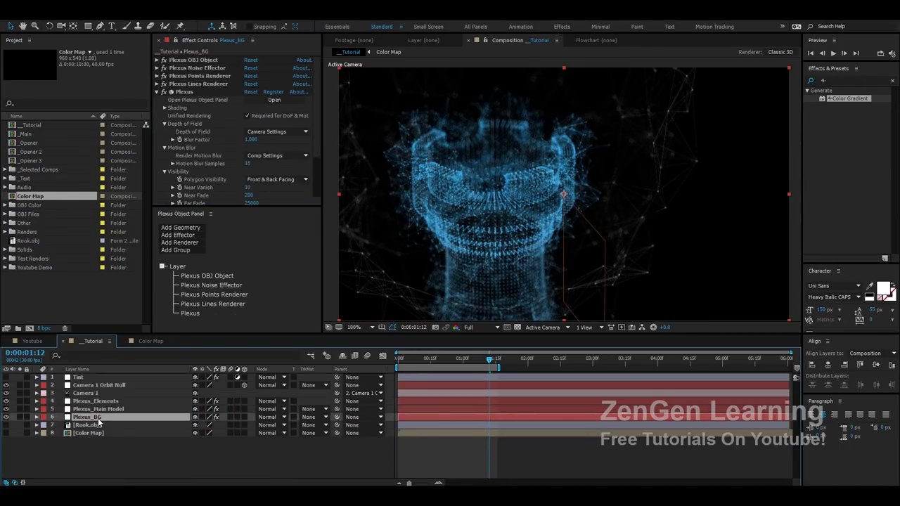
pyautogui.click(181, 237)
pyautogui.click(199, 287)
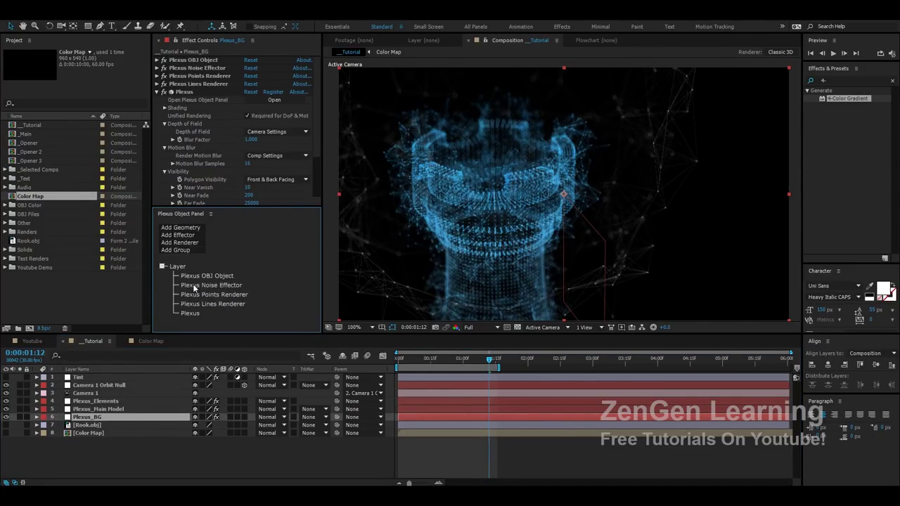
pyautogui.click(222, 295)
pyautogui.click(267, 94)
pyautogui.click(271, 176)
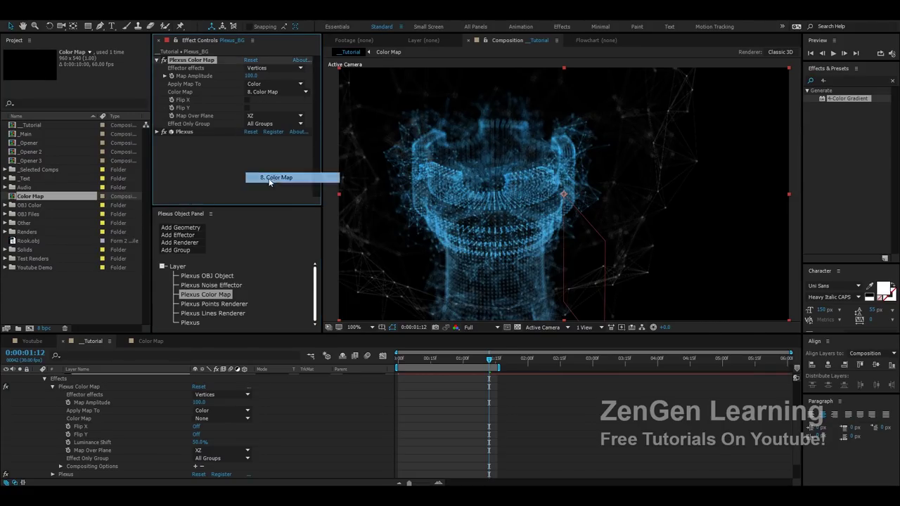
pyautogui.click(403, 437)
pyautogui.press('e')
pyautogui.press('e')
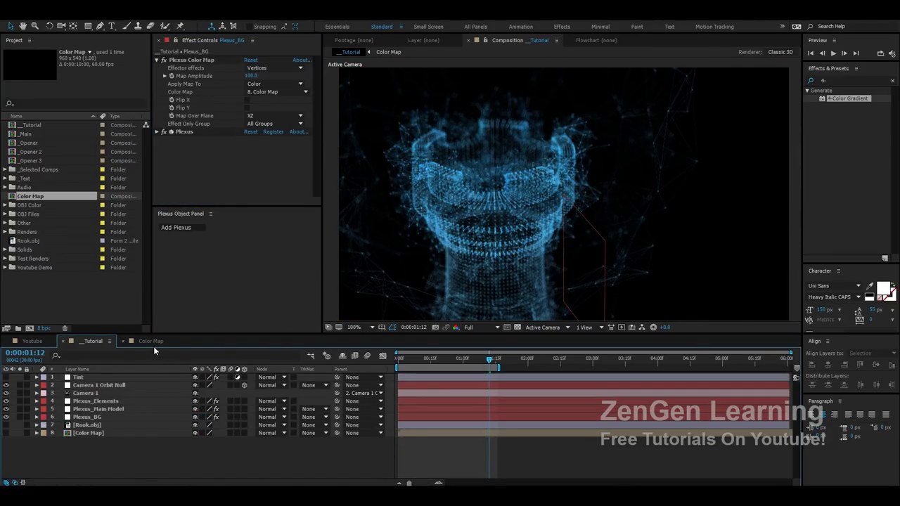
# Try cyan, 1EFFF2, for Color 1 of the gradient and check the rook in __Tutorial at the first frame.
pyautogui.click(154, 344)
pyautogui.click(249, 83)
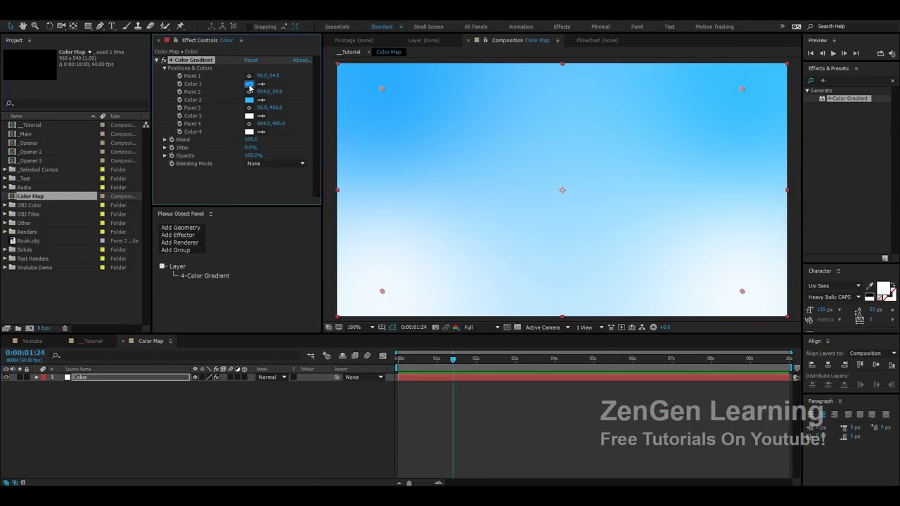
pyautogui.moveTo(231, 261); pyautogui.dragTo(230, 266)
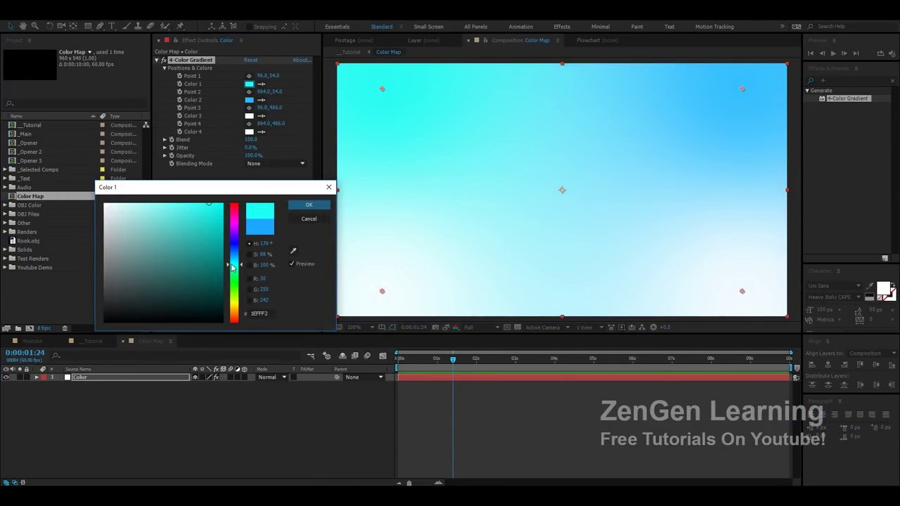
pyautogui.click(309, 206)
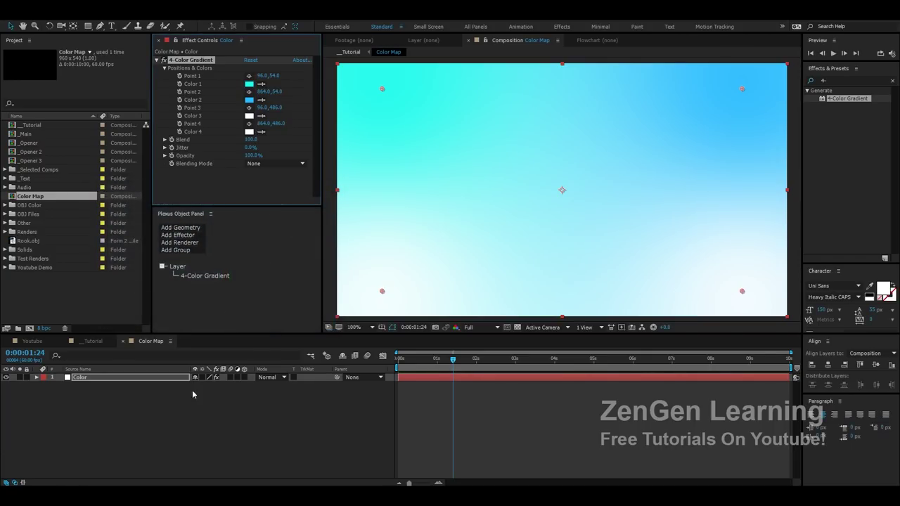
pyautogui.click(92, 341)
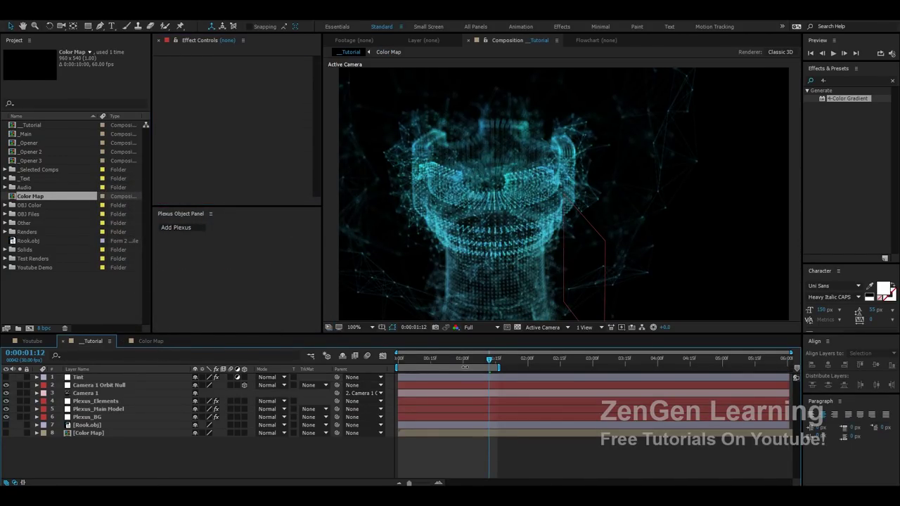
pyautogui.press('Home')
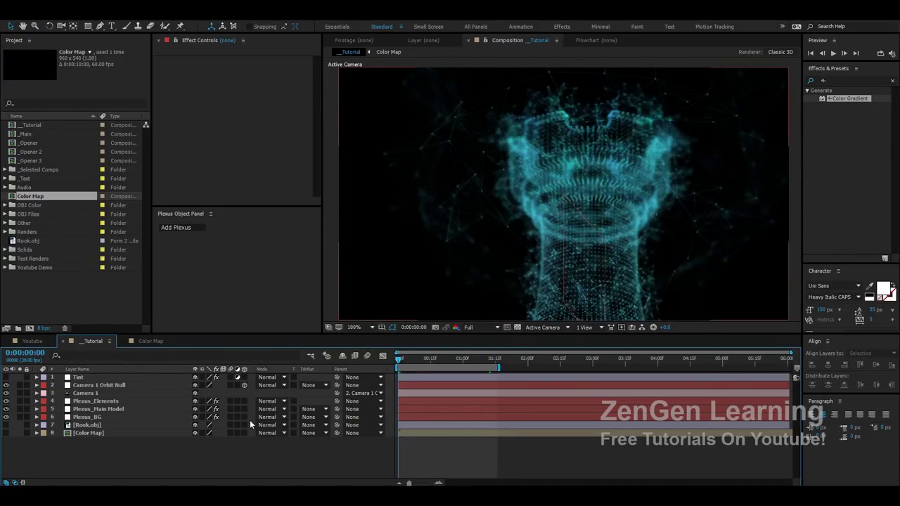
# Set Color 2 and Color 1 of the gradient to white, and delete the Color Map layer from __Tutorial.
pyautogui.click(162, 343)
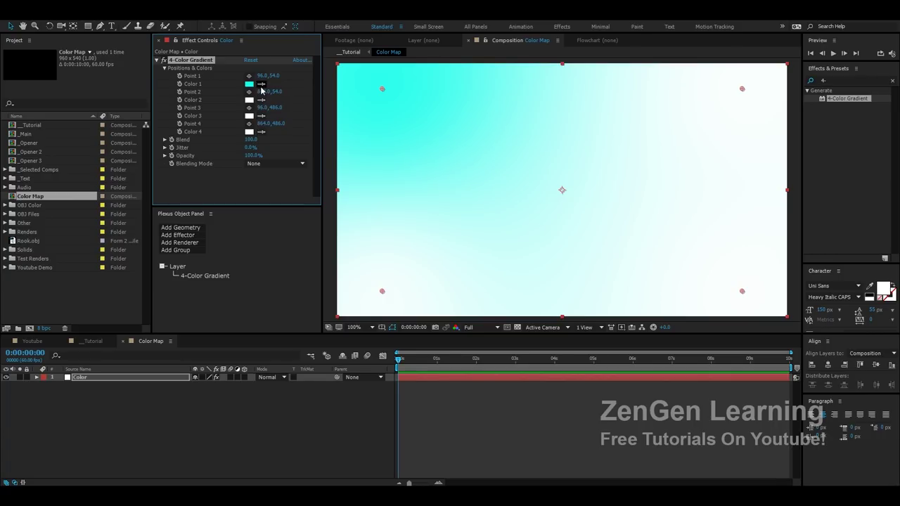
pyautogui.click(252, 99)
pyautogui.hotkey('shift', 'Escape')
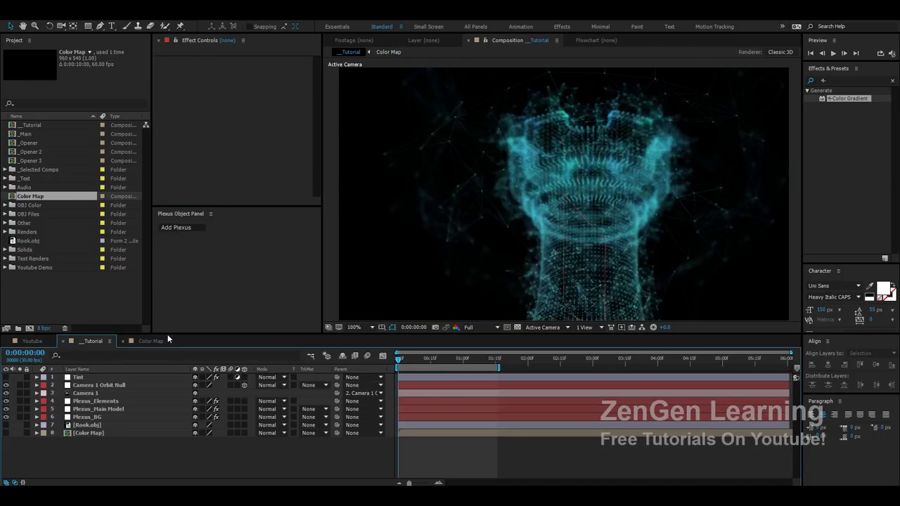
pyautogui.click(101, 433)
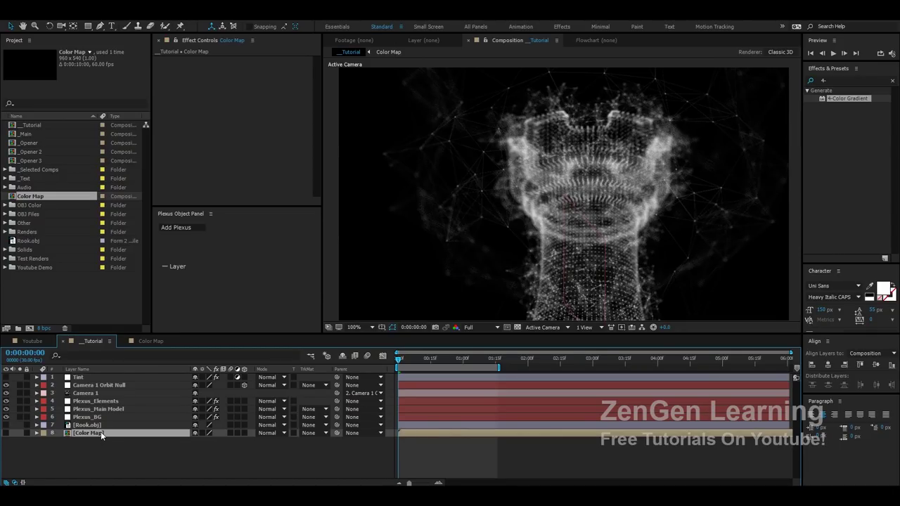
pyautogui.press('Delete')
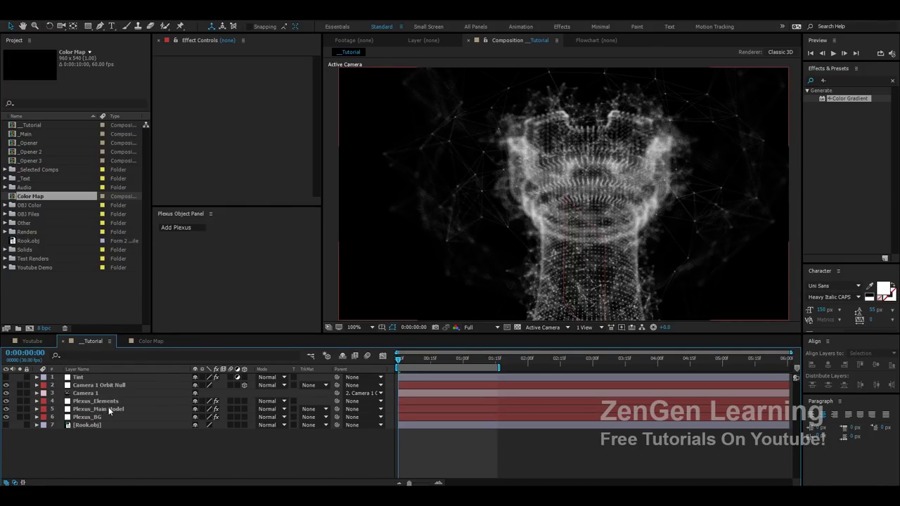
# Go to 0:00:01:15 and set the Plexus render quality of the Plexus_Main Model layer to 8x.
pyautogui.moveTo(403, 358); pyautogui.dragTo(496, 360)
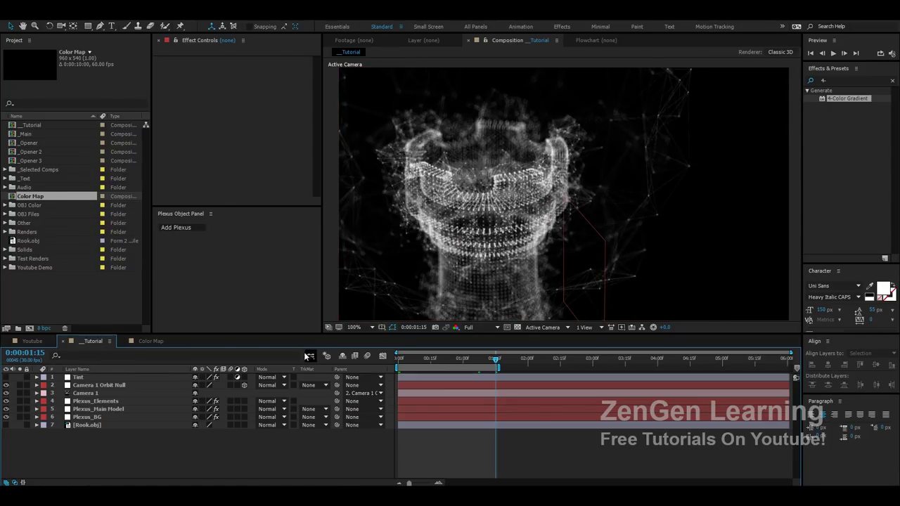
pyautogui.click(106, 409)
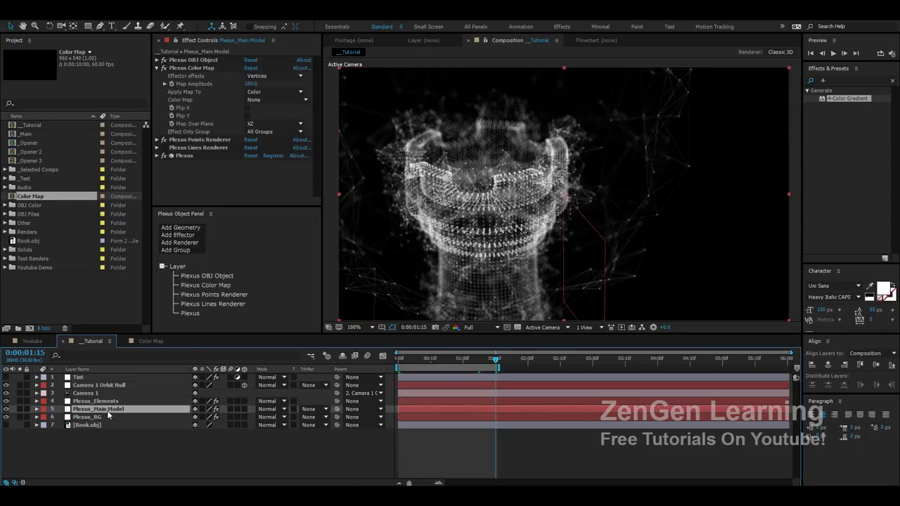
pyautogui.click(190, 314)
pyautogui.scroll(-5, 260, 136)
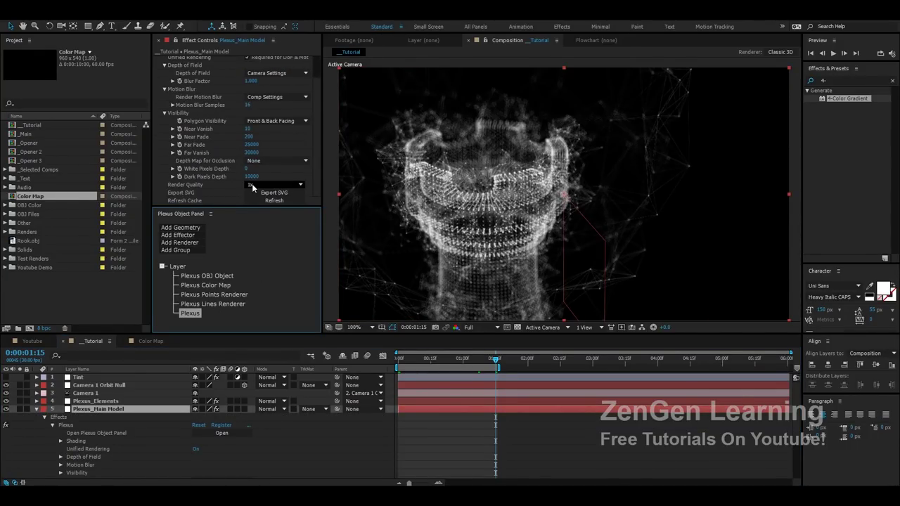
pyautogui.click(274, 184)
pyautogui.click(263, 268)
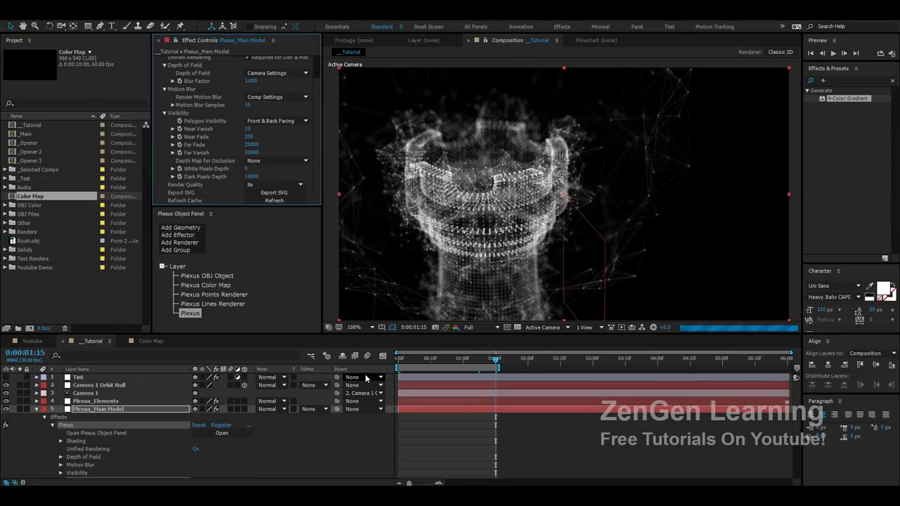
pyautogui.press('u')
pyautogui.press('u')
# Set the Plexus render quality of the Plexus_Elements layer to 8x and inspect the points and lines beside the rook up close.
pyautogui.click(112, 402)
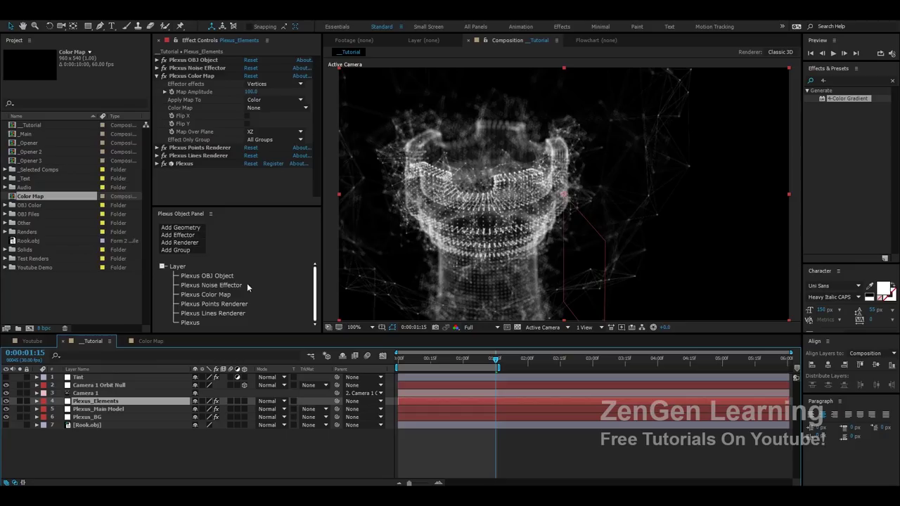
pyautogui.click(190, 323)
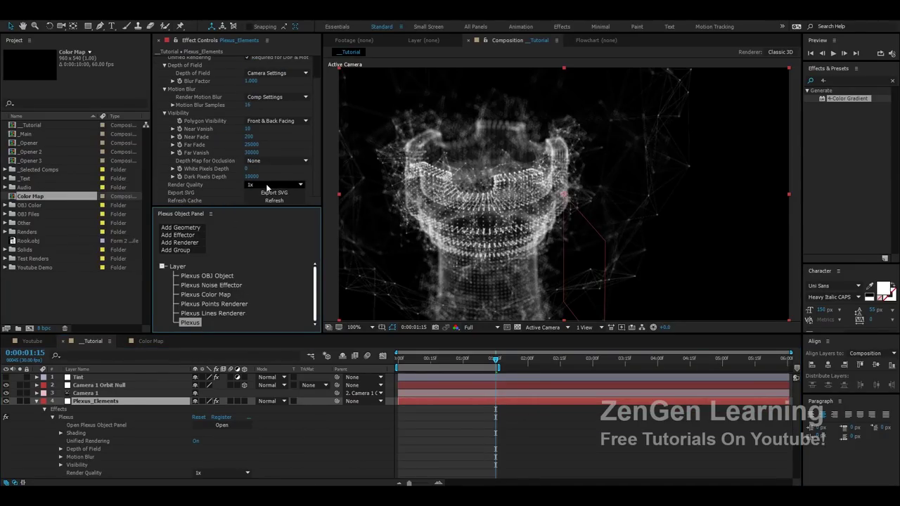
pyautogui.click(268, 186)
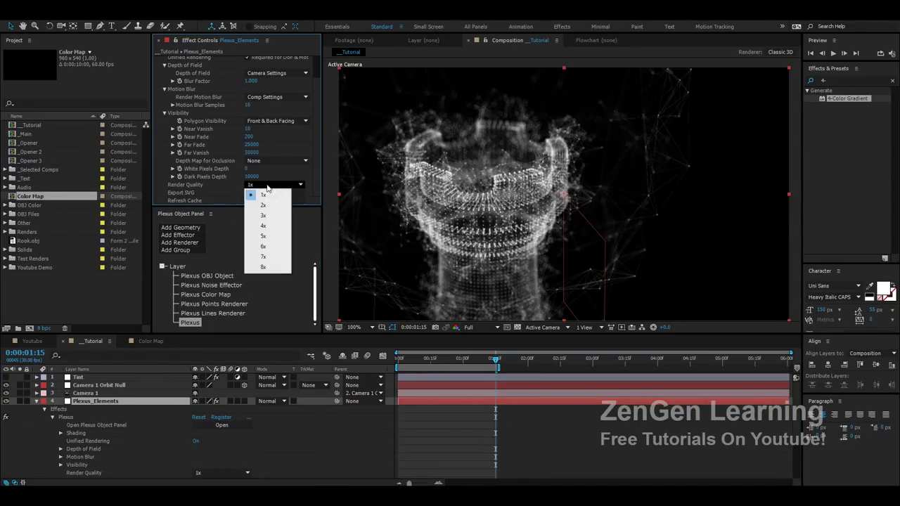
pyautogui.click(266, 267)
pyautogui.press('space')
pyautogui.moveTo(636, 181); pyautogui.dragTo(570, 216)
pyautogui.scroll(1, 614, 196)
pyautogui.moveTo(613, 196); pyautogui.dragTo(567, 233)
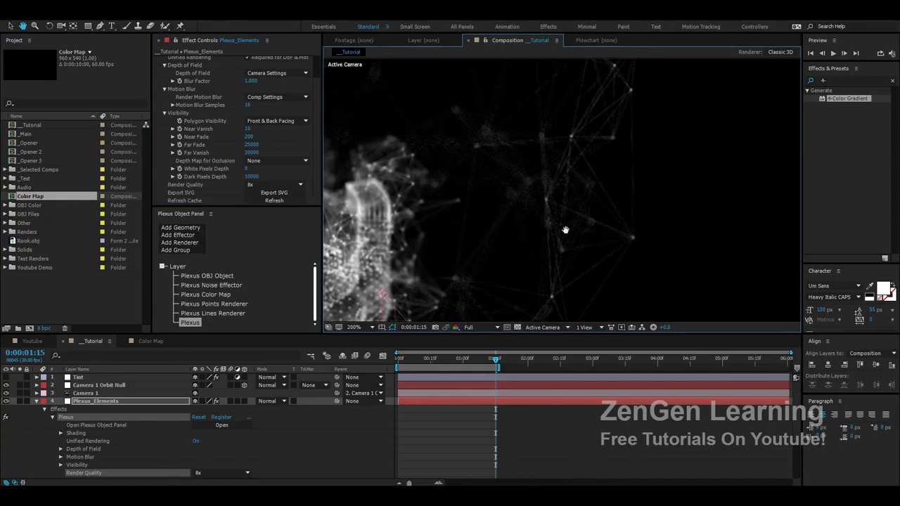
pyautogui.scroll(-2, 526, 218)
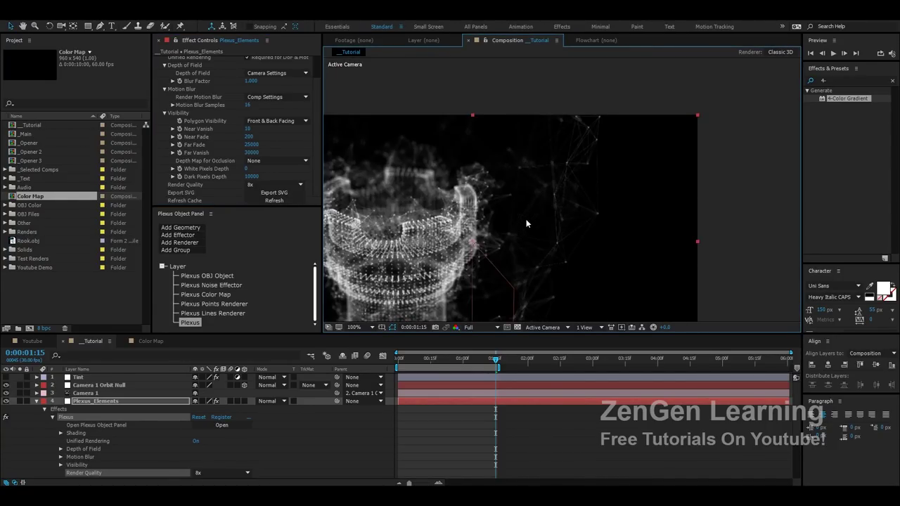
pyautogui.moveTo(524, 223); pyautogui.dragTo(555, 201)
pyautogui.scroll(2, 619, 187)
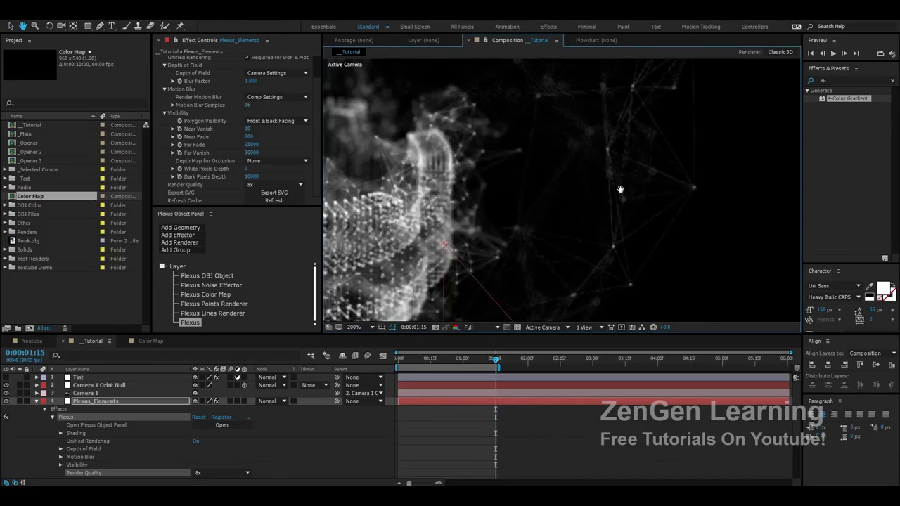
pyautogui.press('e')
pyautogui.press('e')
# Set the Plexus render quality of the Plexus_BG layer to 8x and return to the first frame.
pyautogui.click(97, 417)
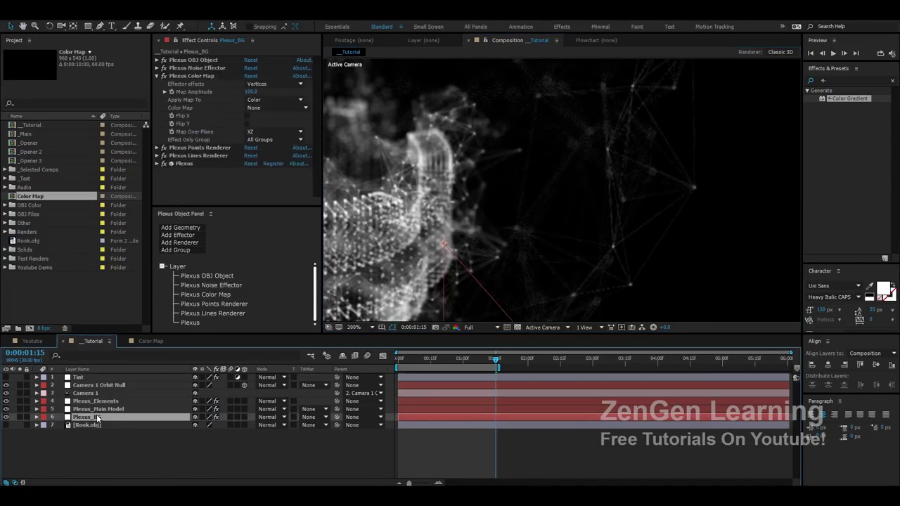
pyautogui.click(185, 322)
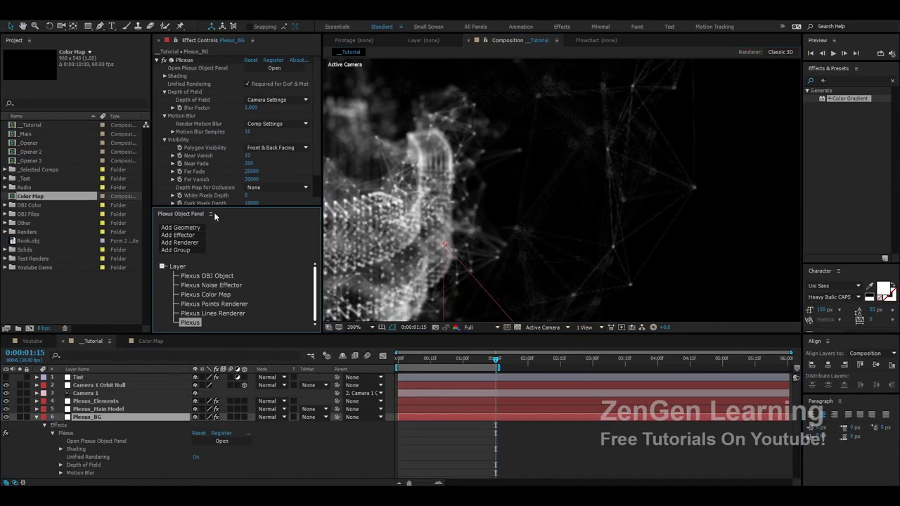
pyautogui.scroll(-1, 260, 184)
pyautogui.click(260, 185)
pyautogui.click(266, 268)
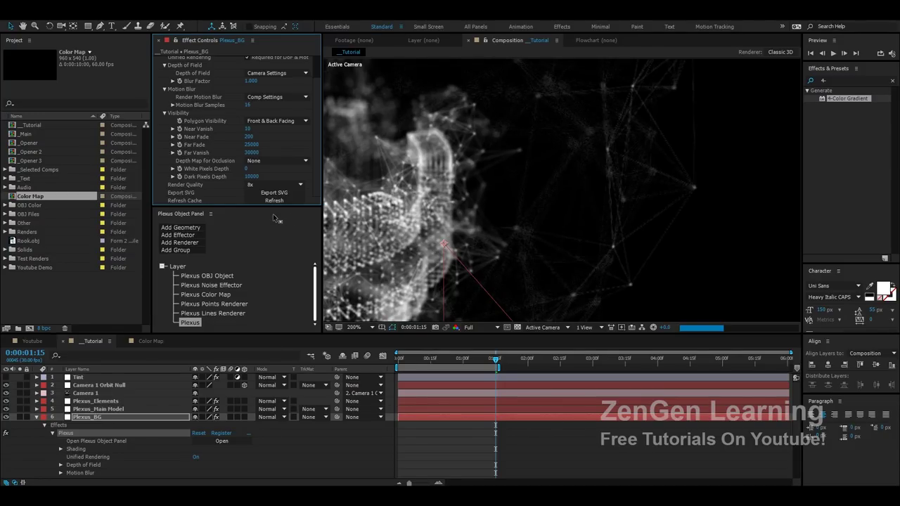
pyautogui.scroll(-3, 565, 205)
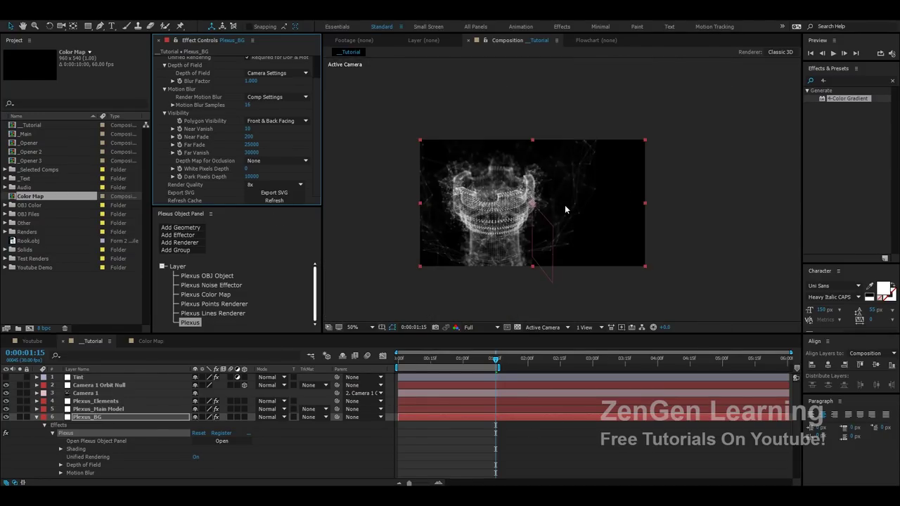
pyautogui.scroll(2, 561, 211)
pyautogui.moveTo(542, 168); pyautogui.dragTo(595, 142)
pyautogui.press('e')
pyautogui.press('e')
pyautogui.moveTo(496, 363); pyautogui.dragTo(450, 364)
pyautogui.press('space')
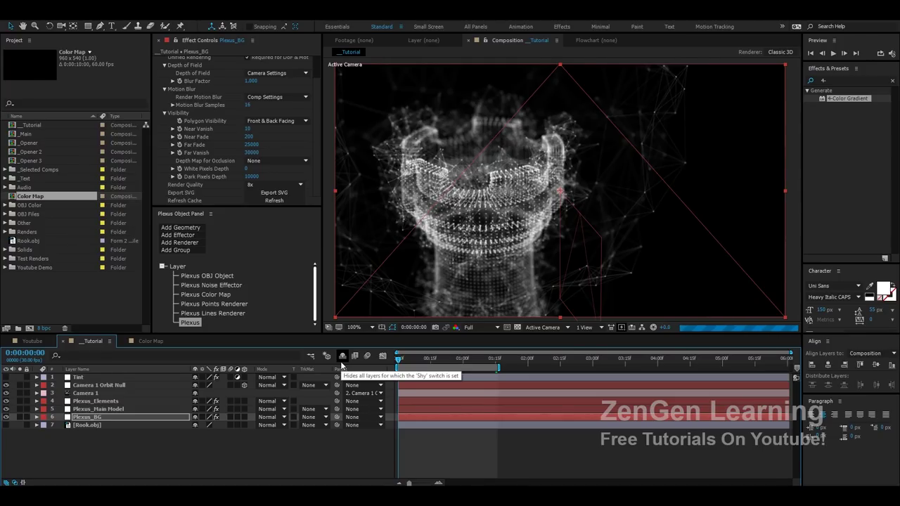